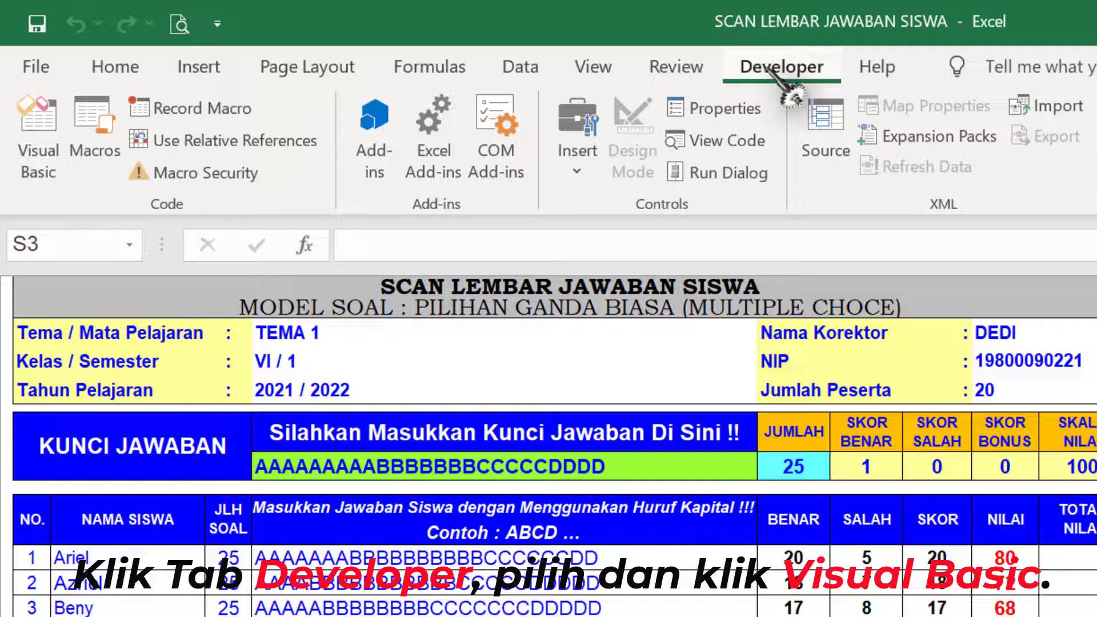
# Open the Visual Basic editor and insert a new module for the hidetabs macro.
pyautogui.click(39, 154)
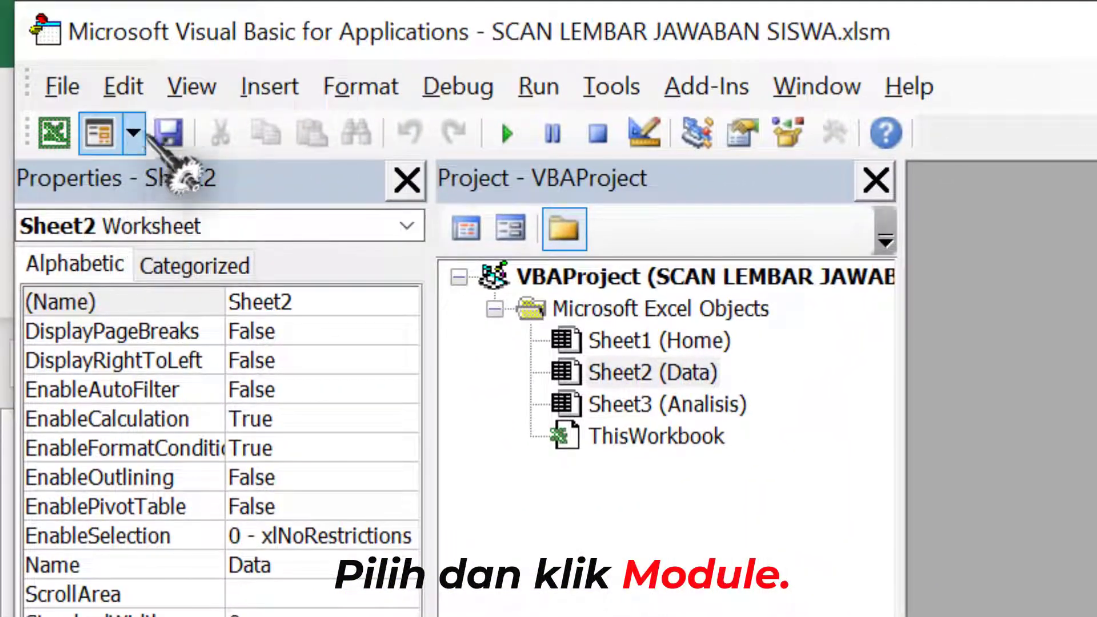
pyautogui.click(144, 135)
pyautogui.write('activewindow')
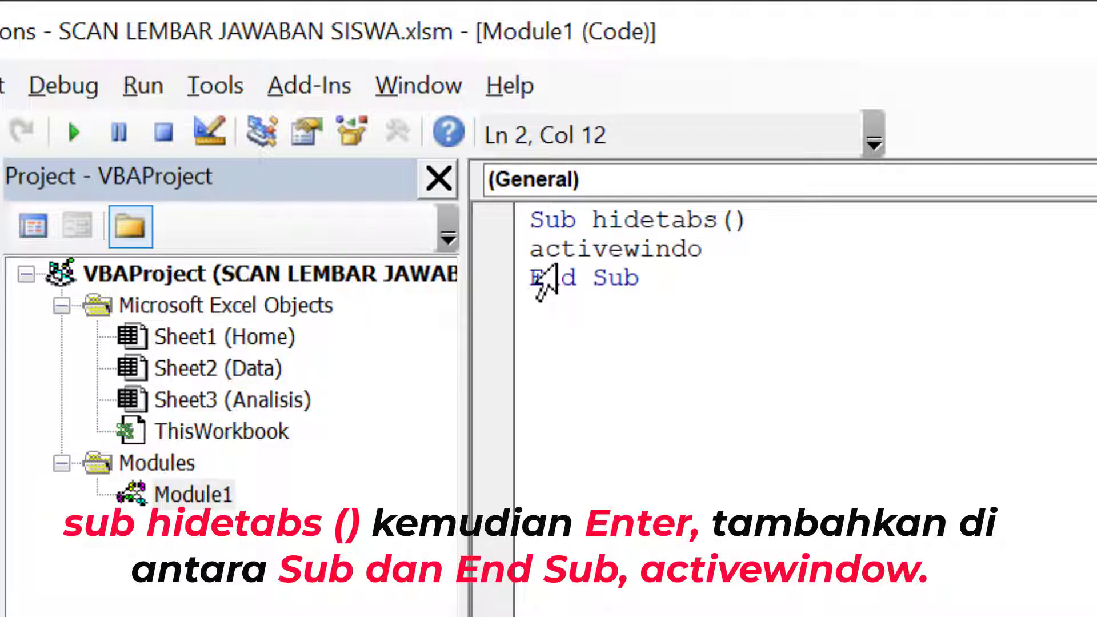
# Complete activewindow with the DisplayWorkbookTabs property from the IntelliSense list.
pyautogui.write('.')
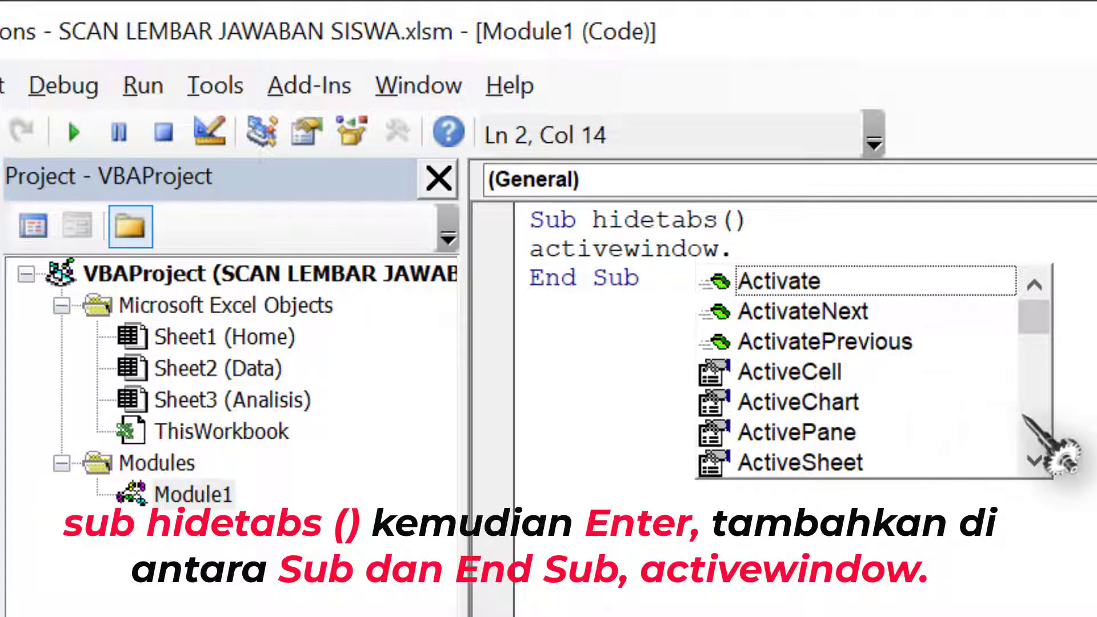
pyautogui.click(1034, 460)
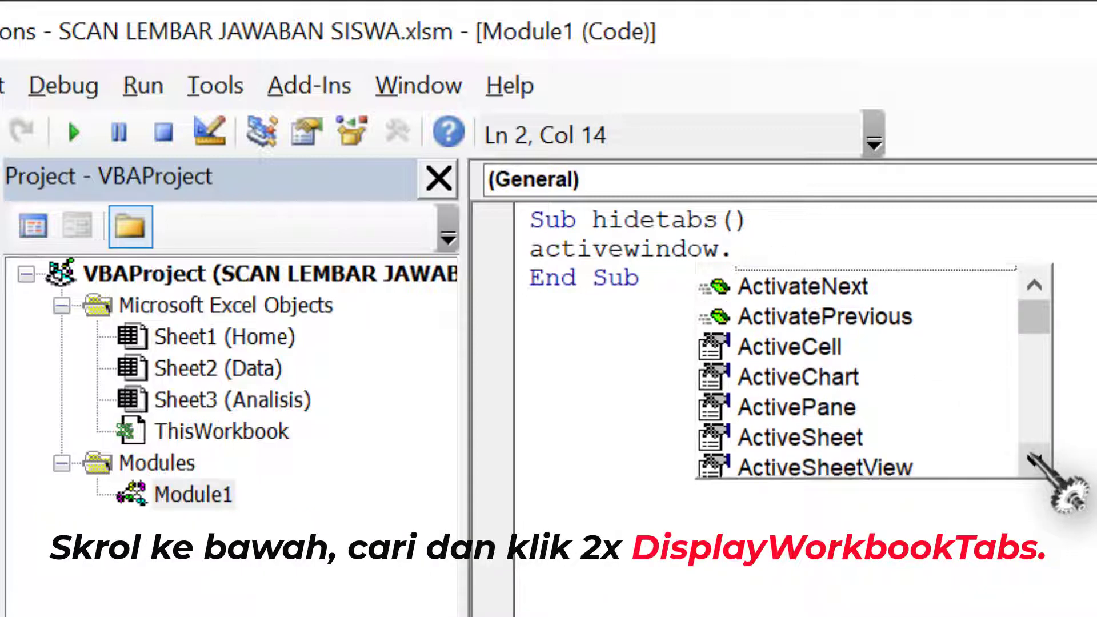
pyautogui.scroll(1, 1049, 393)
pyautogui.click(1035, 460)
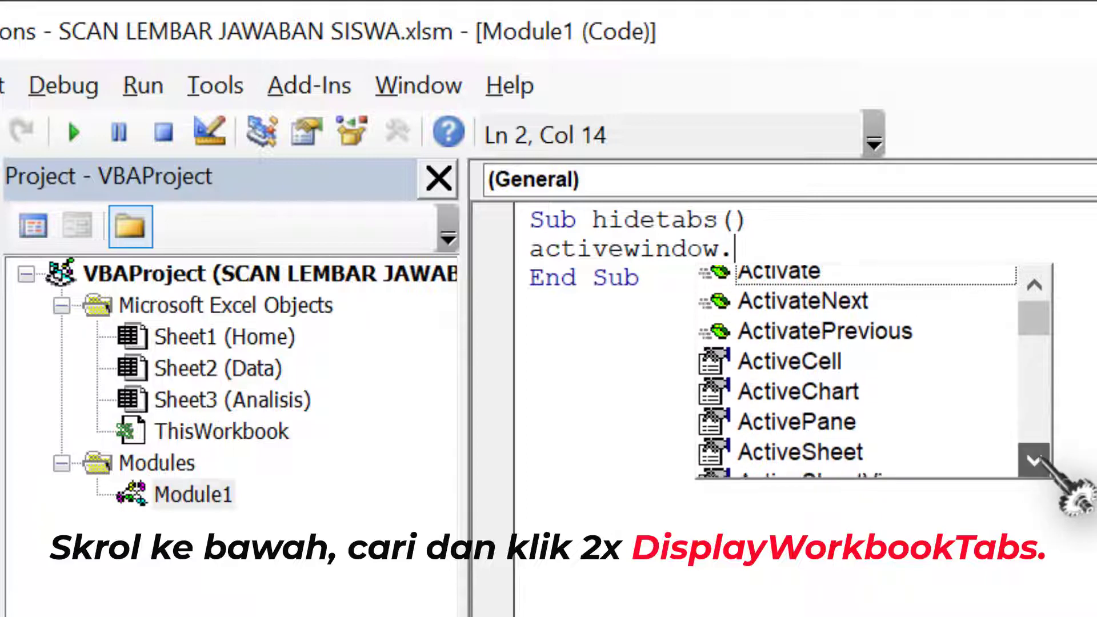
pyautogui.click(1035, 460)
pyautogui.click(1035, 460)
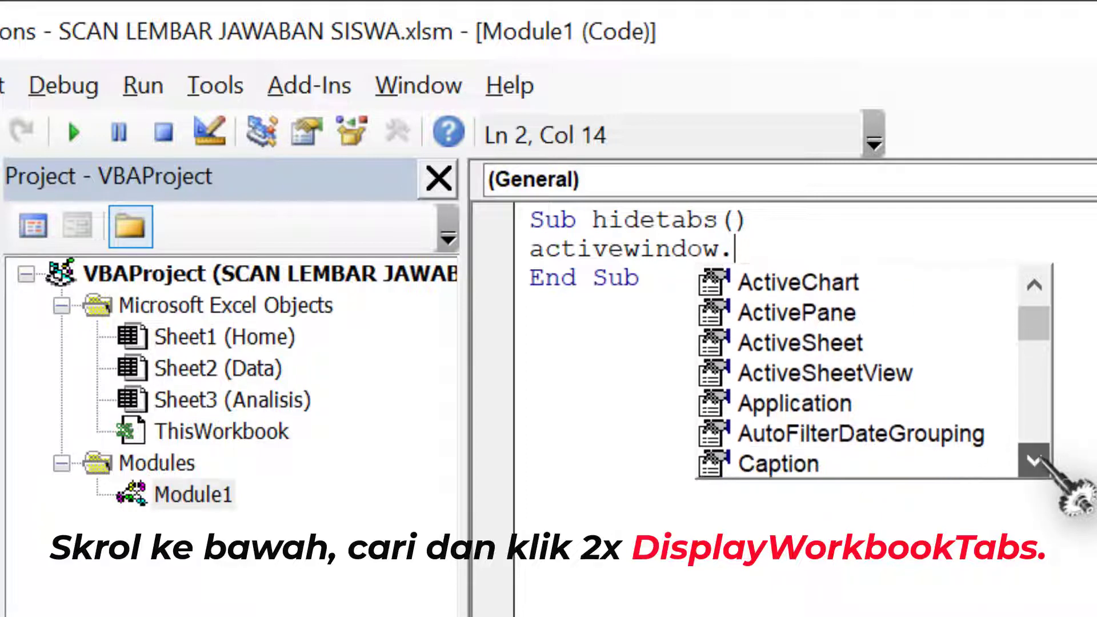
pyautogui.click(1035, 460)
pyautogui.click(1035, 460)
pyautogui.scroll(2, 1046, 452)
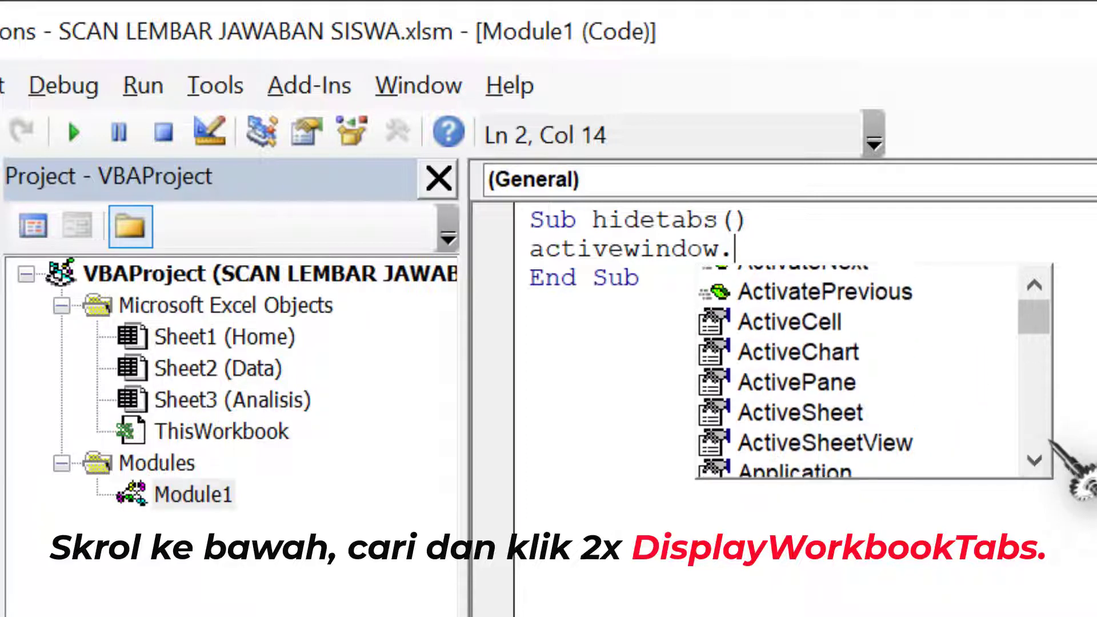
pyautogui.scroll(1, 1051, 441)
pyautogui.scroll(-1, 1051, 441)
pyautogui.scroll(-2, 1051, 441)
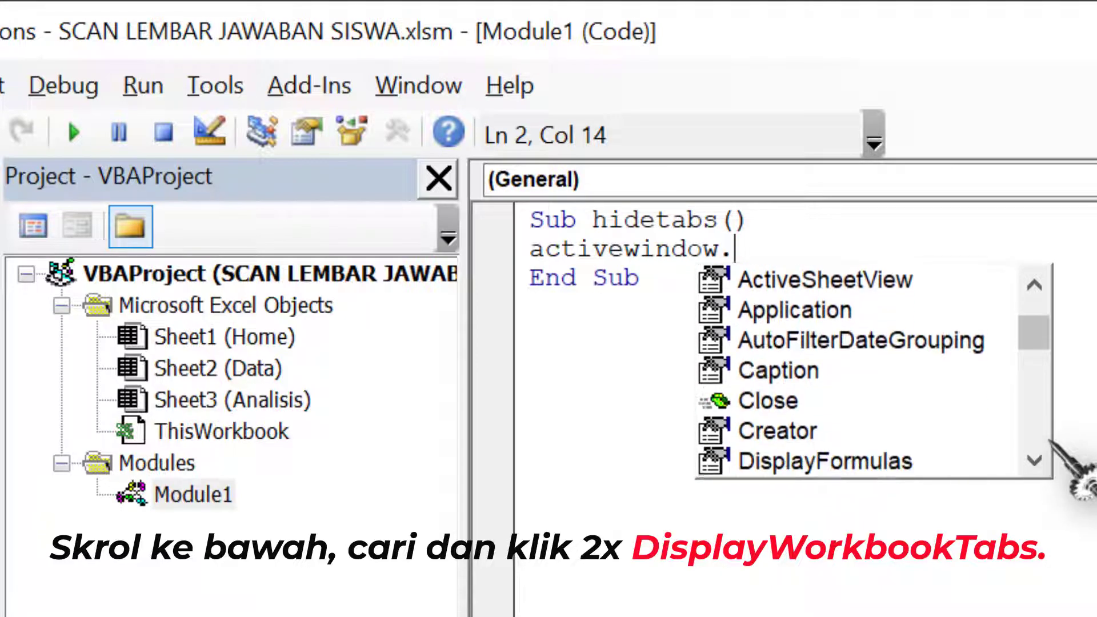
pyautogui.scroll(-1, 1050, 441)
pyautogui.scroll(-2, 1051, 441)
pyautogui.scroll(-1, 1050, 441)
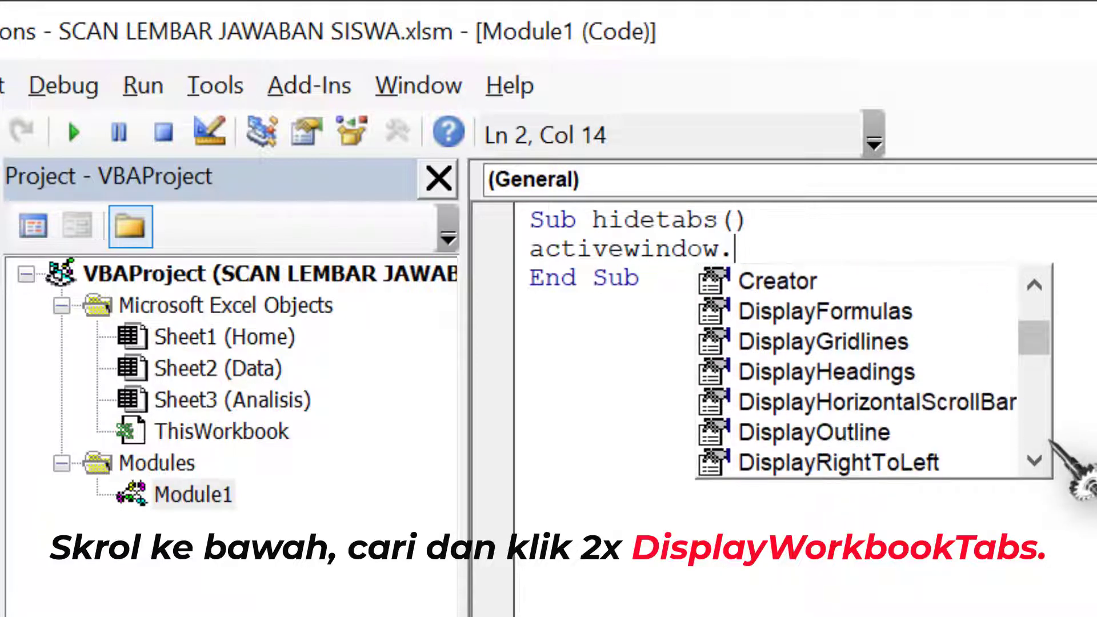
pyautogui.scroll(-3, 1050, 441)
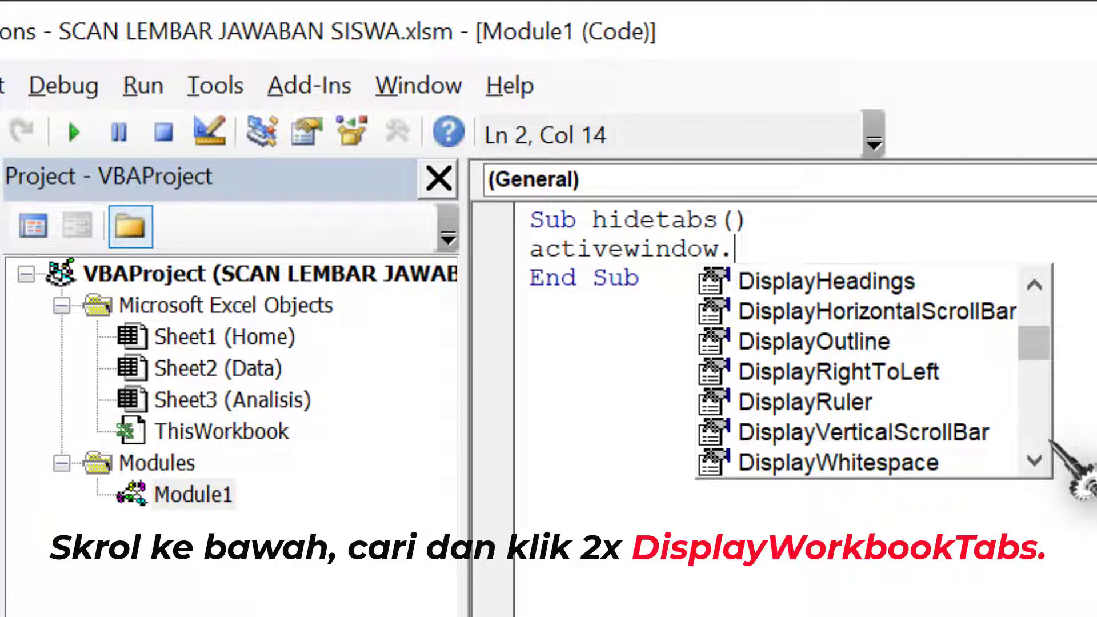
pyautogui.scroll(-1, 1050, 441)
pyautogui.scroll(-2, 1051, 442)
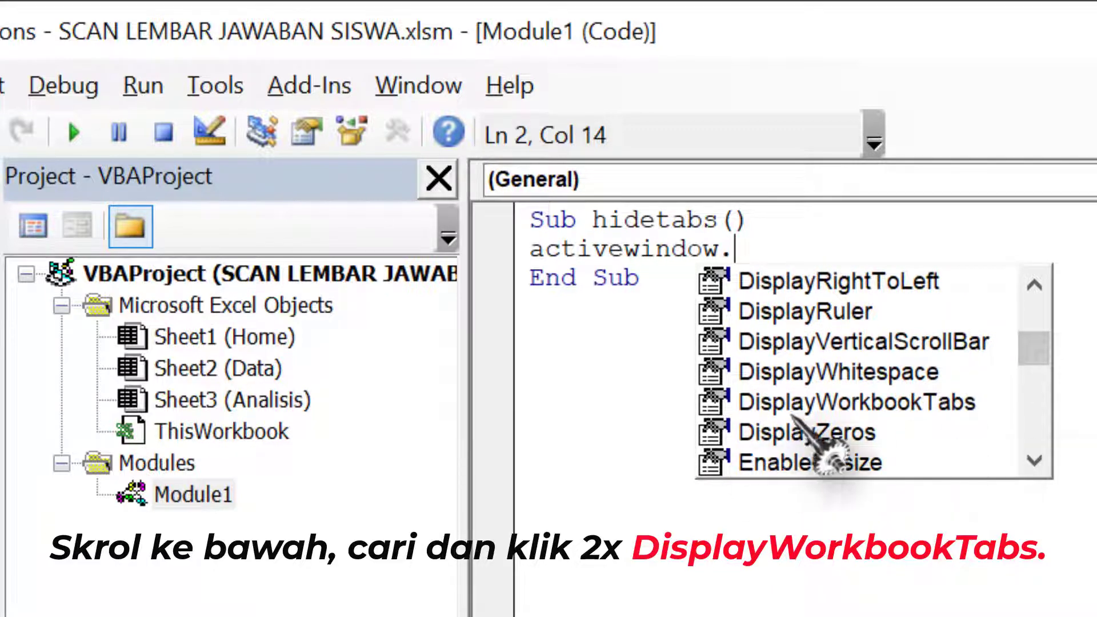
pyautogui.click(821, 402)
pyautogui.doubleClick(822, 402)
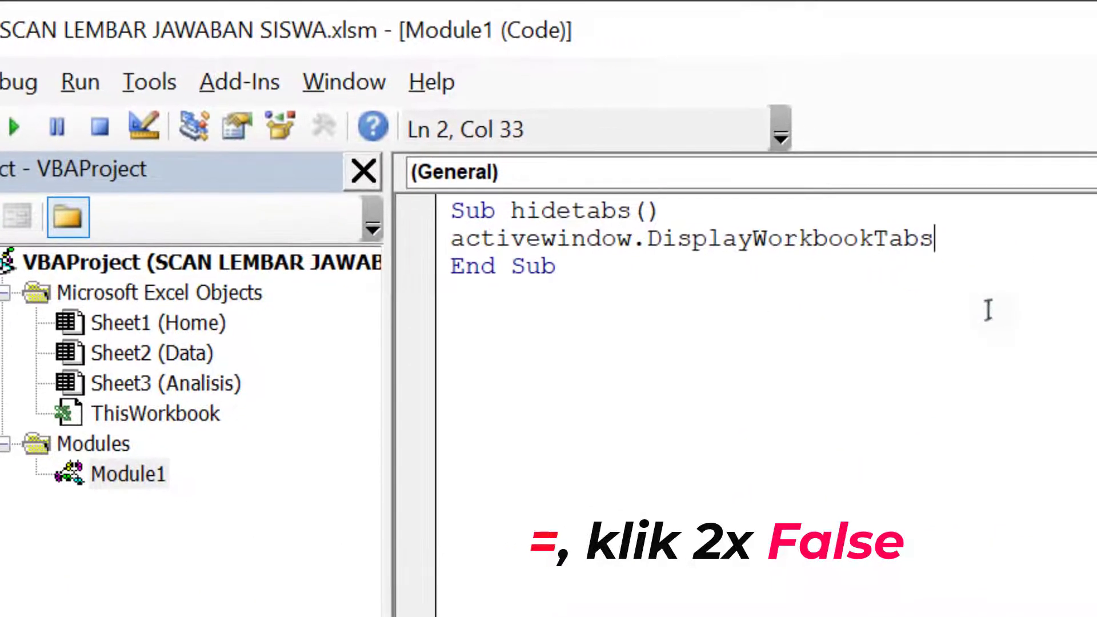
# Assign False to DisplayWorkbookTabs to finish the statement.
pyautogui.write('=')
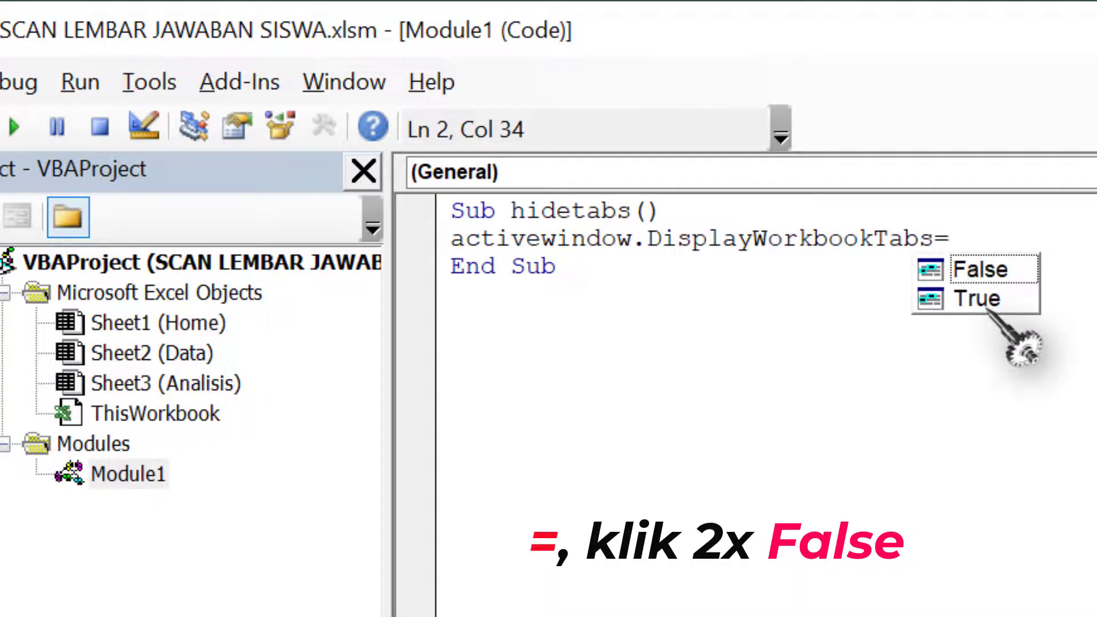
pyautogui.doubleClick(997, 270)
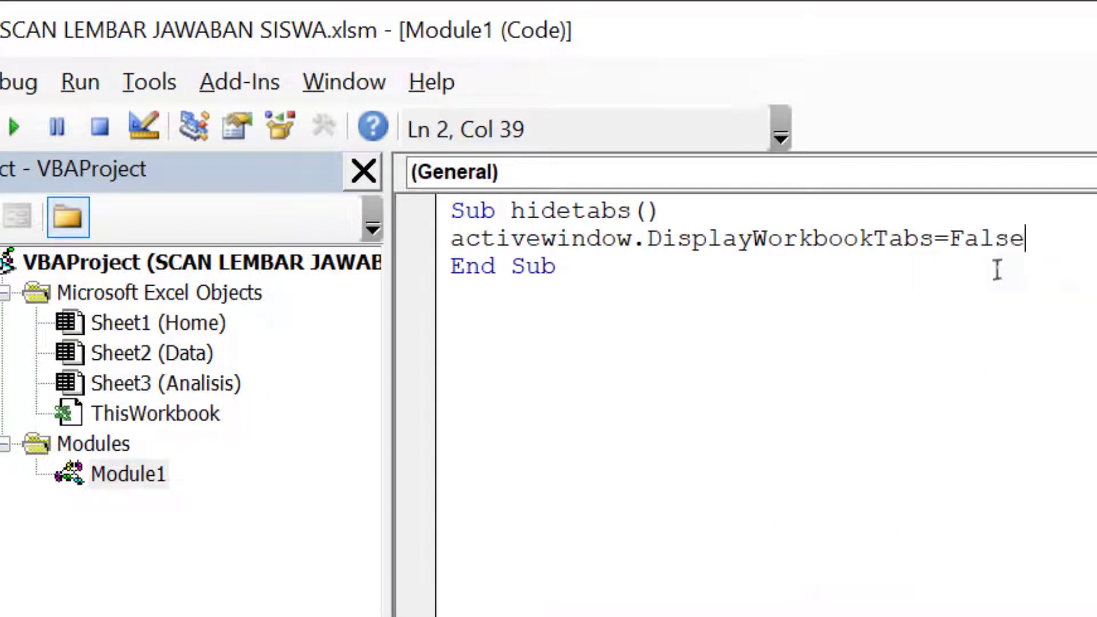
pyautogui.click(983, 355)
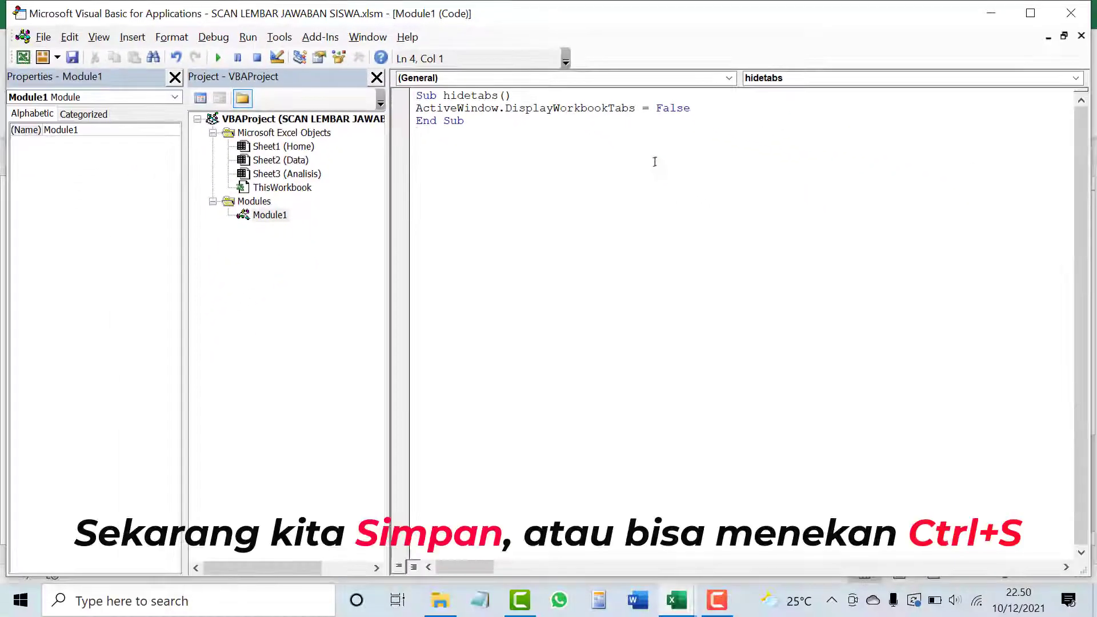
pyautogui.click(23, 57)
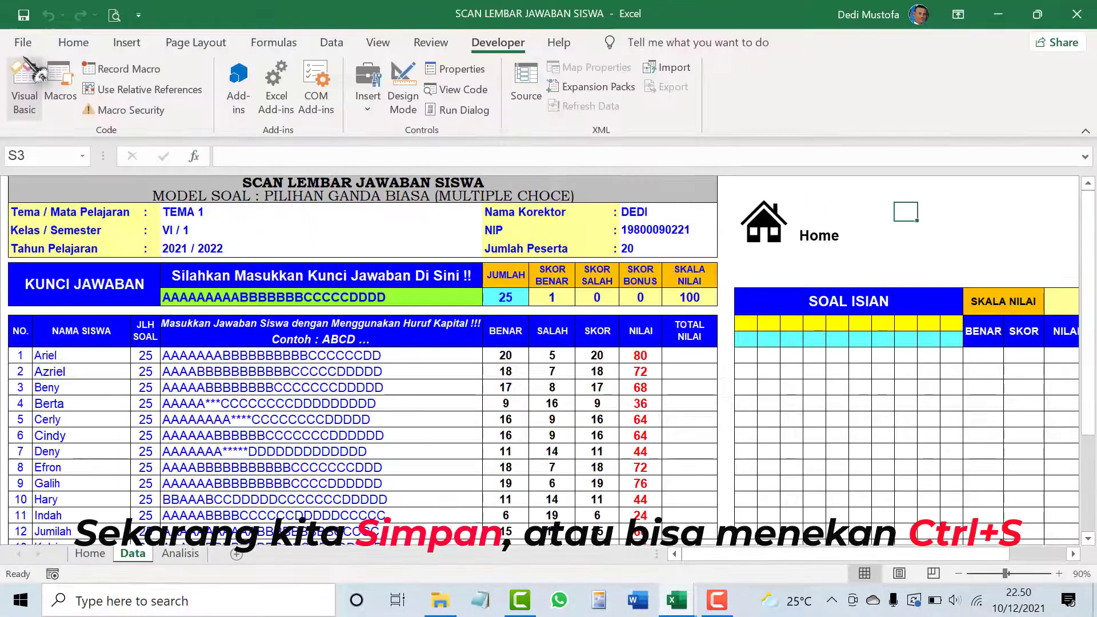
pyautogui.click(91, 553)
pyautogui.click(133, 553)
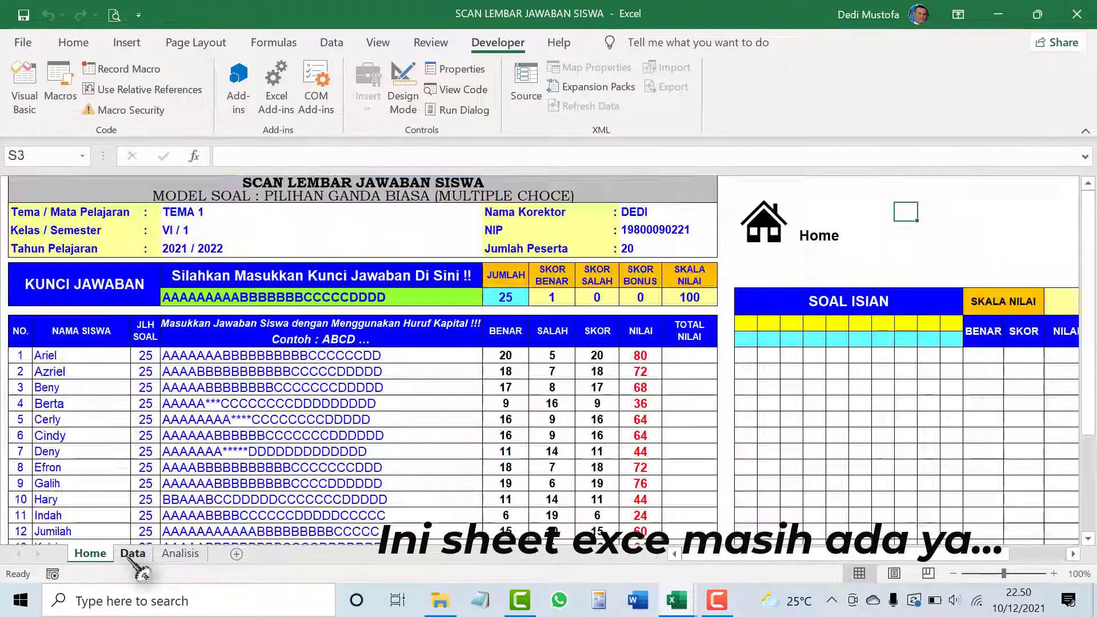
pyautogui.click(171, 555)
pyautogui.click(90, 553)
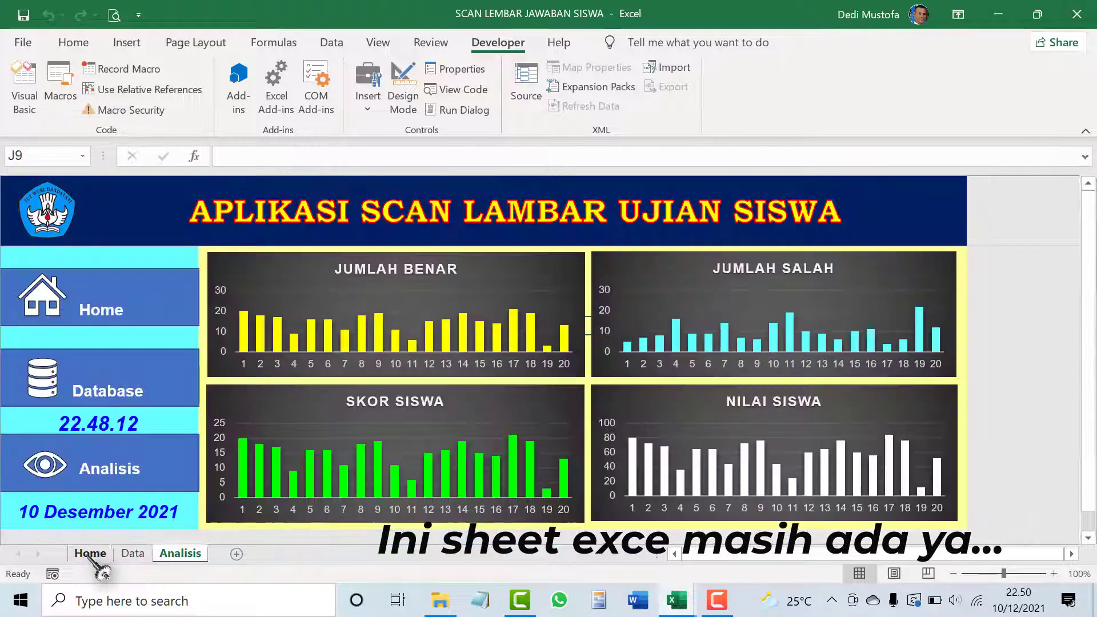
pyautogui.click(131, 553)
pyautogui.click(177, 553)
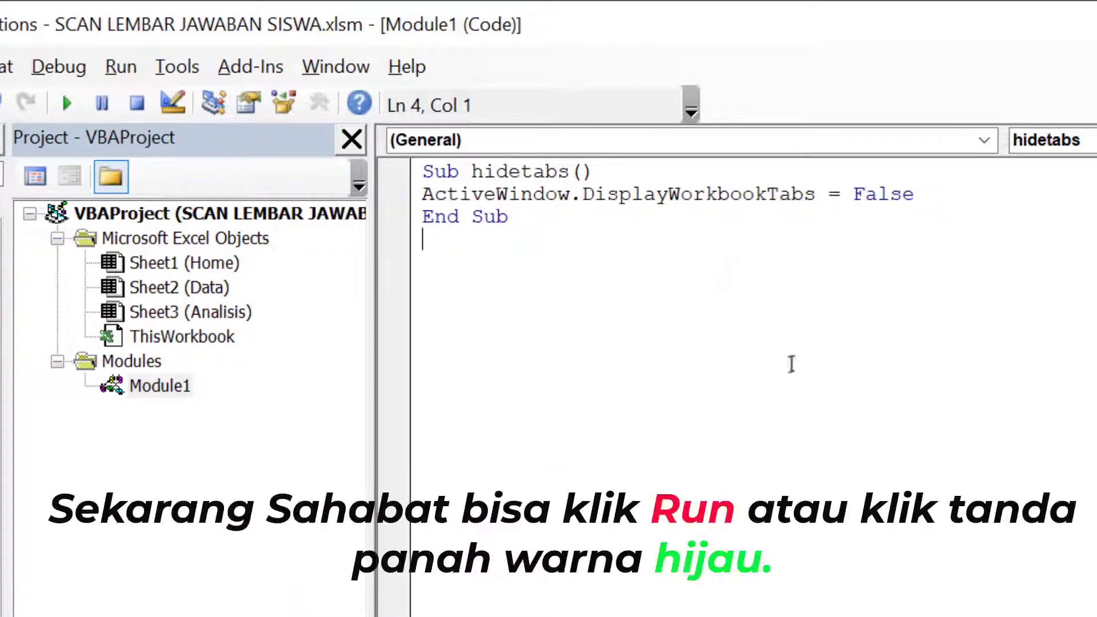
# Run hidetabs from the Macros dialog and confirm the sheet tabs are hidden in Excel.
pyautogui.click(70, 102)
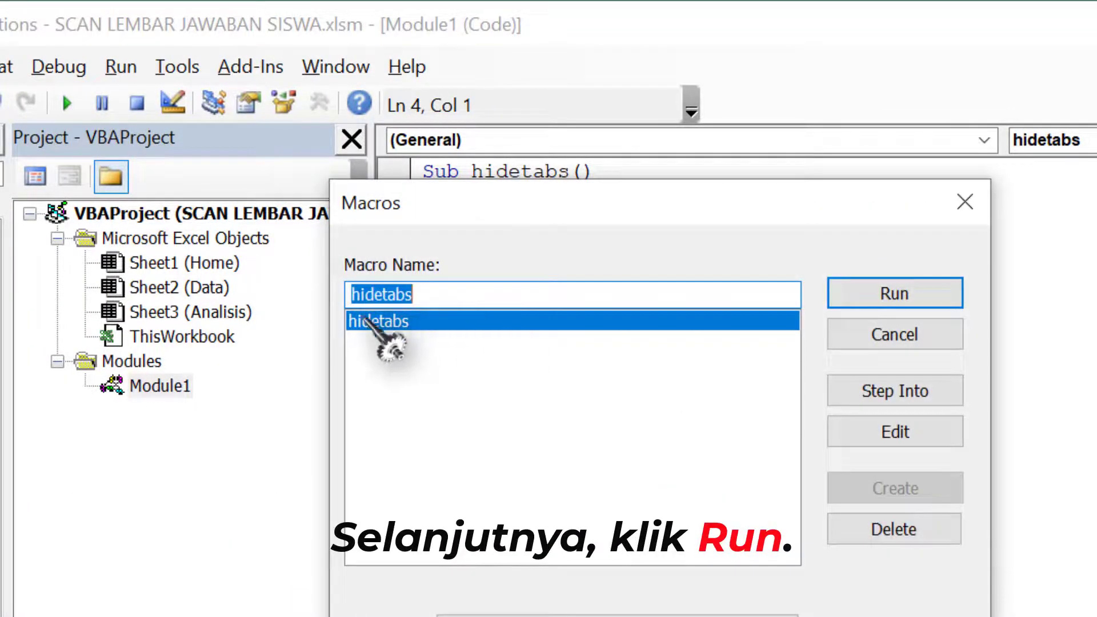
pyautogui.click(883, 295)
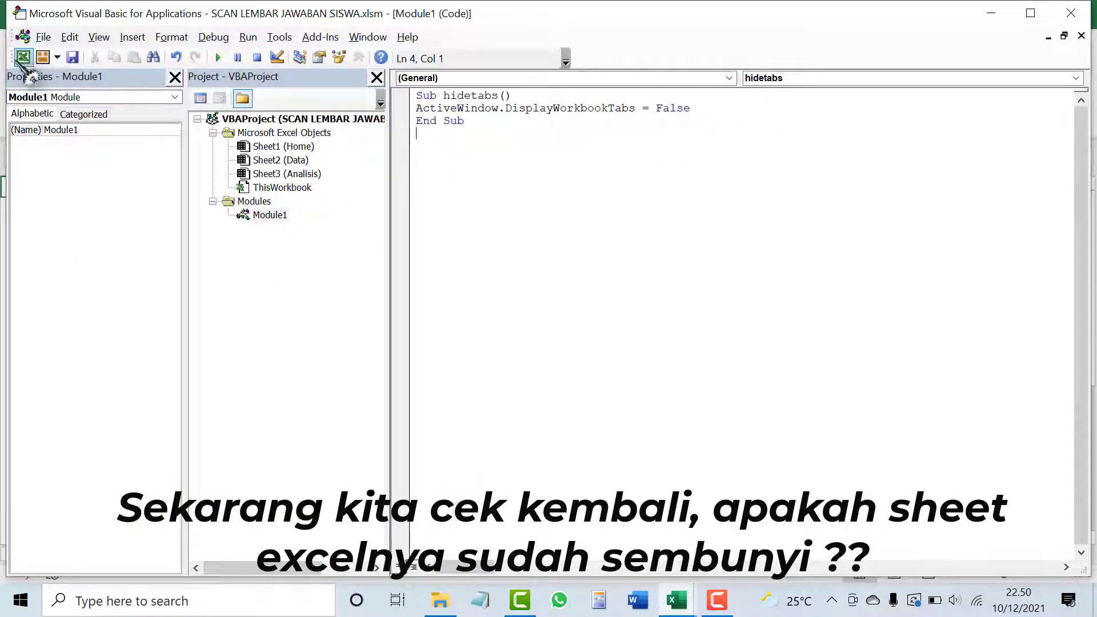
pyautogui.click(22, 58)
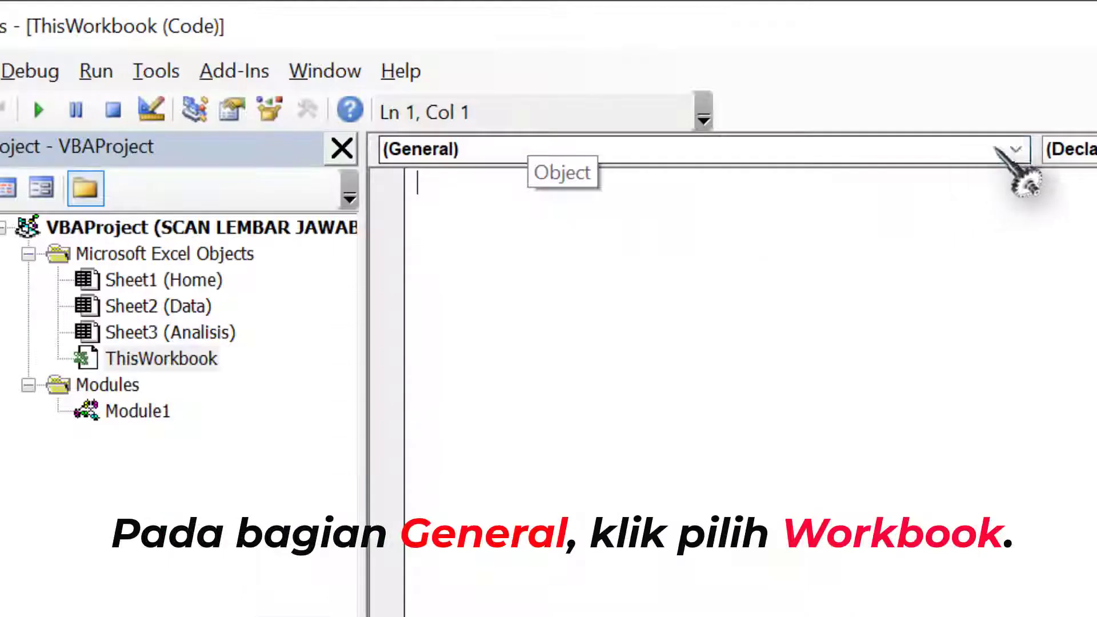
# Create a Workbook_Open procedure in ThisWorkbook containing Sheets("Home").Select.
pyautogui.click(1015, 149)
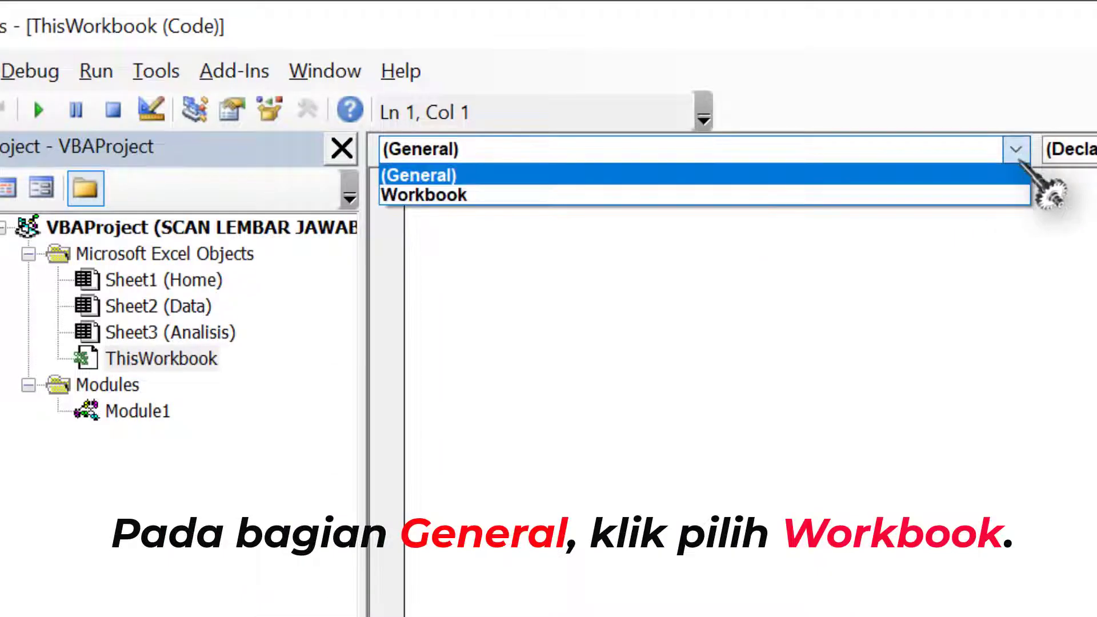
pyautogui.click(477, 196)
pyautogui.write('sheets')
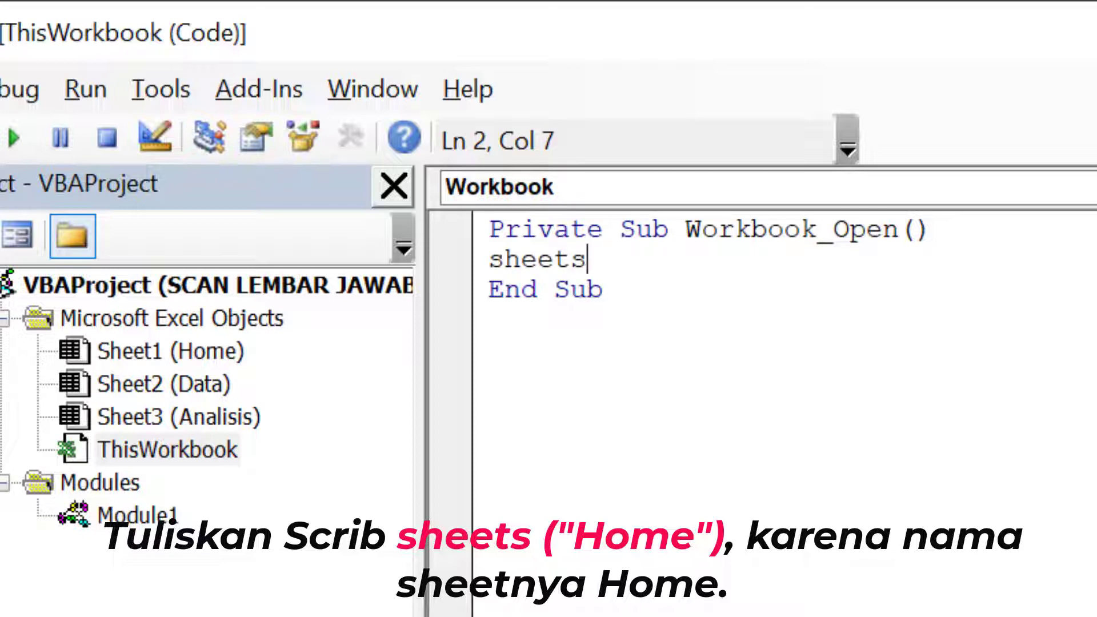
pyautogui.write('("Home')
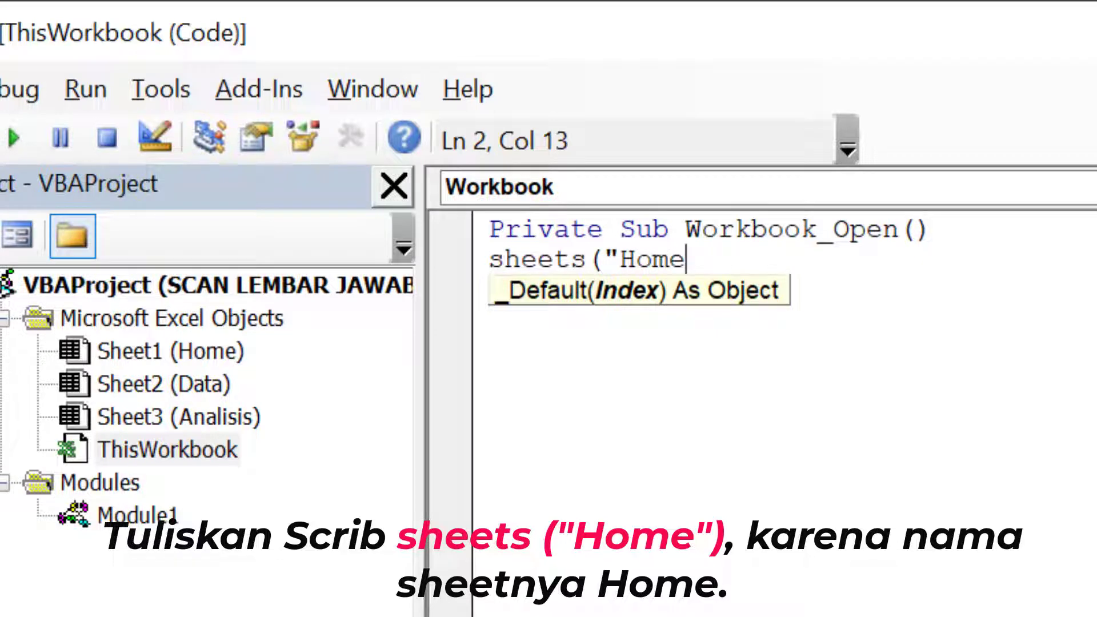
pyautogui.write(').select')
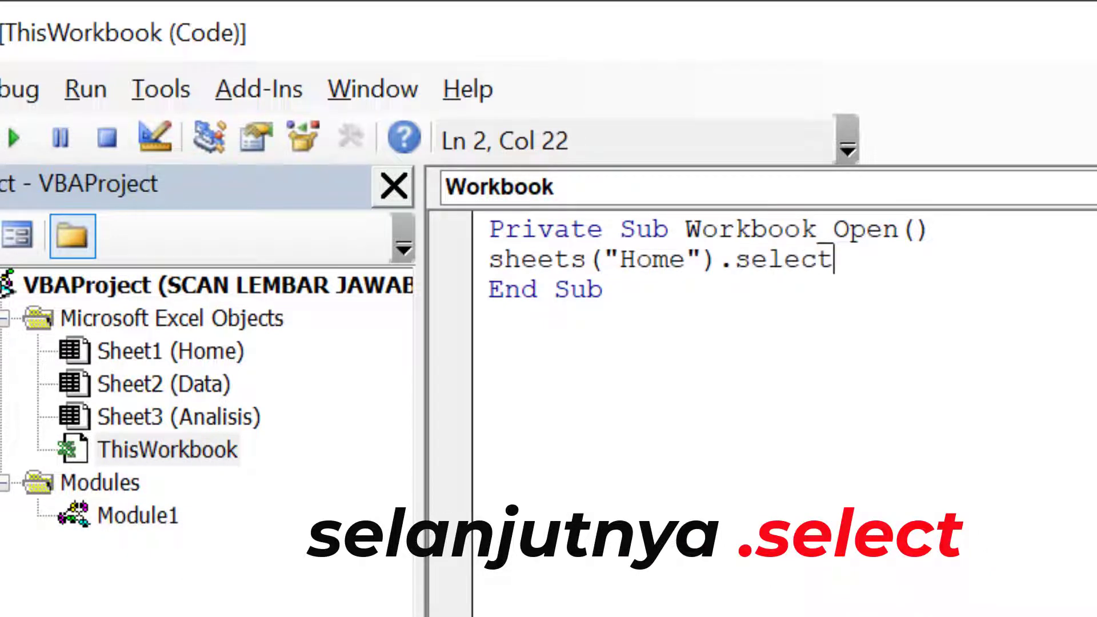
pyautogui.click(776, 376)
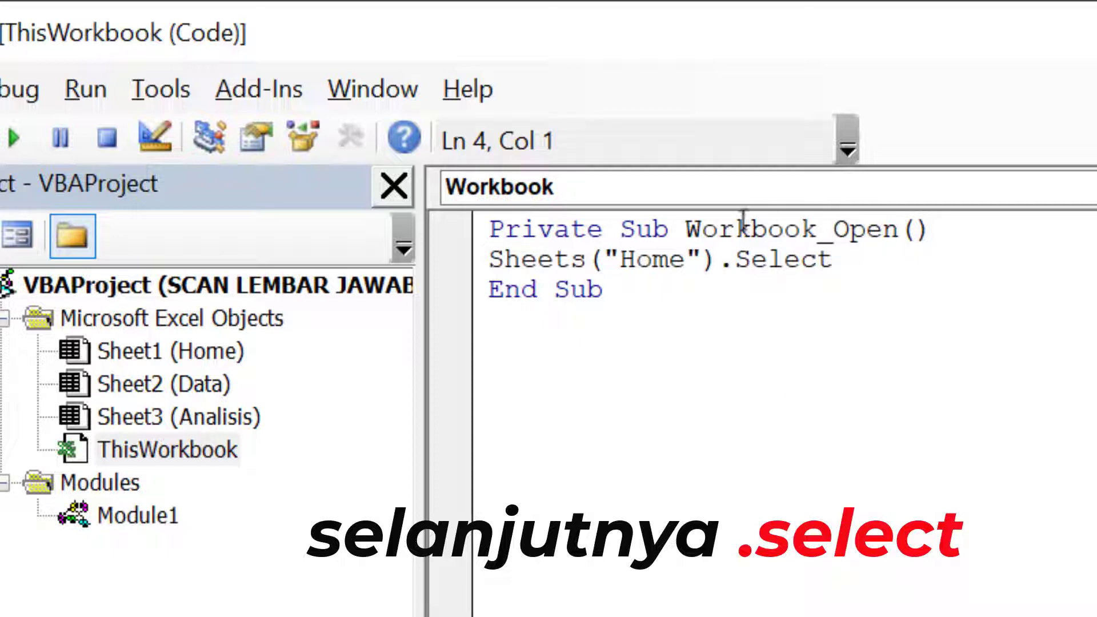
pyautogui.moveTo(489, 260); pyautogui.dragTo(915, 260)
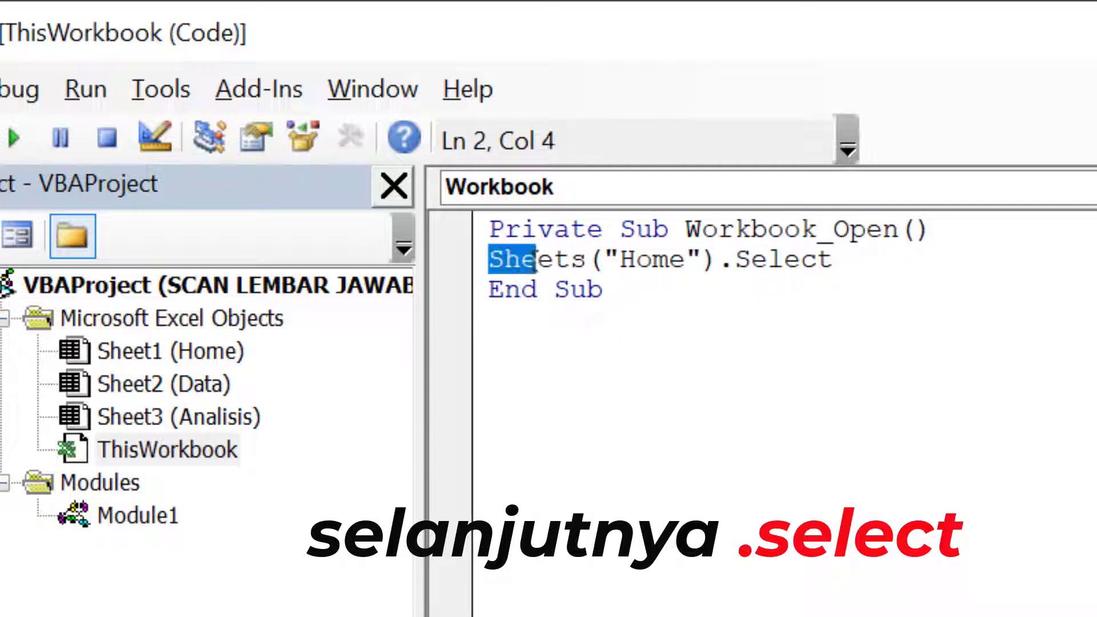
pyautogui.click(705, 404)
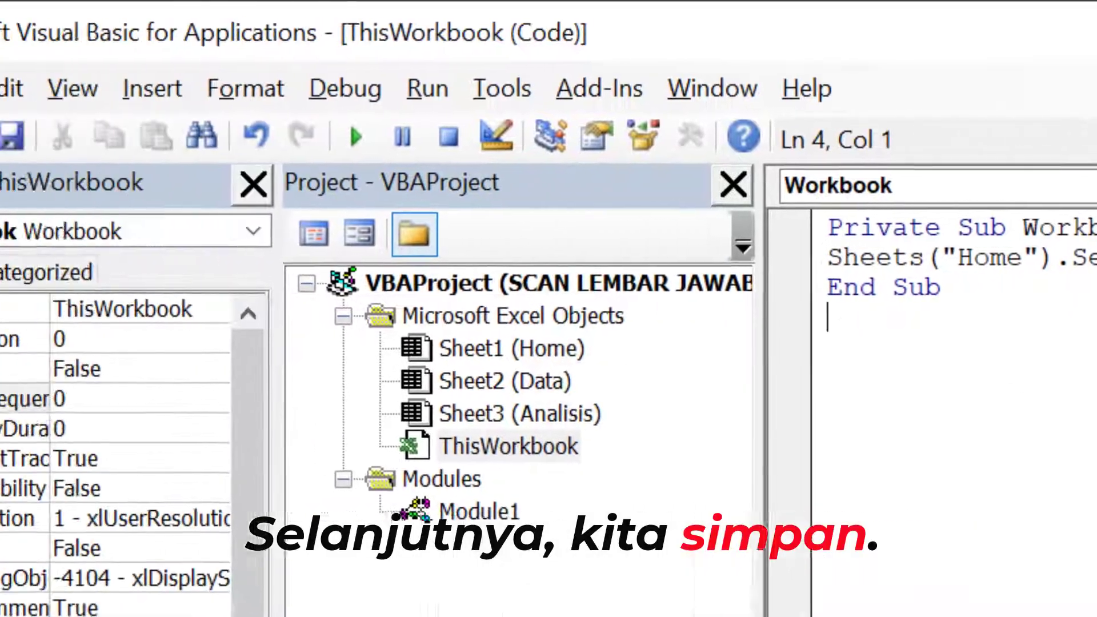
# Save the macro-enabled workbook from the VBA editor and Excel, then close Excel.
pyautogui.click(172, 136)
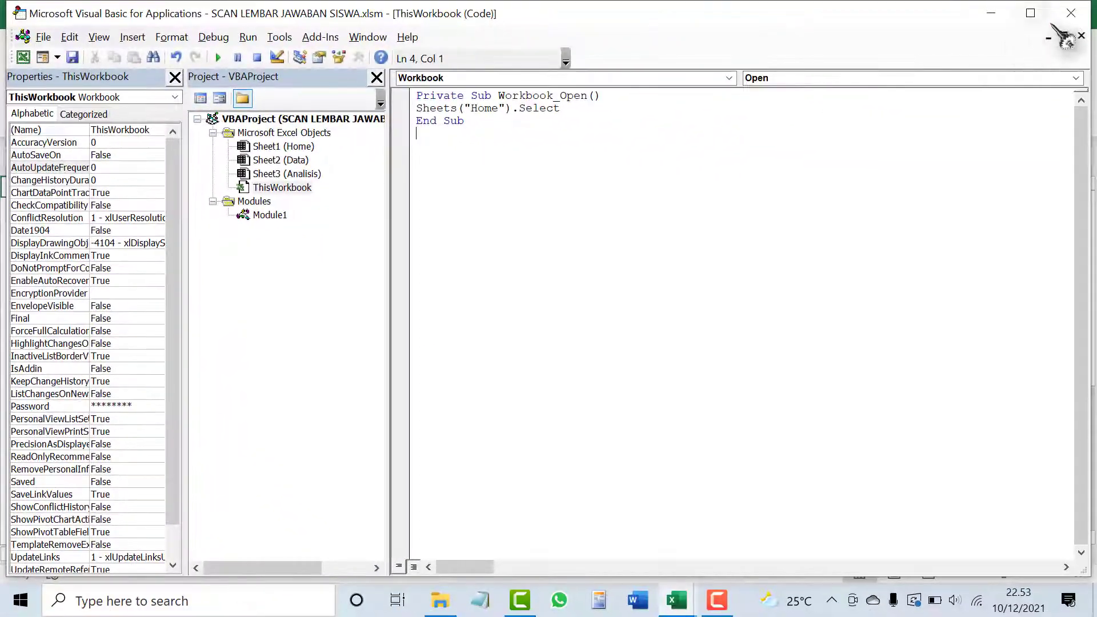
pyautogui.click(1079, 17)
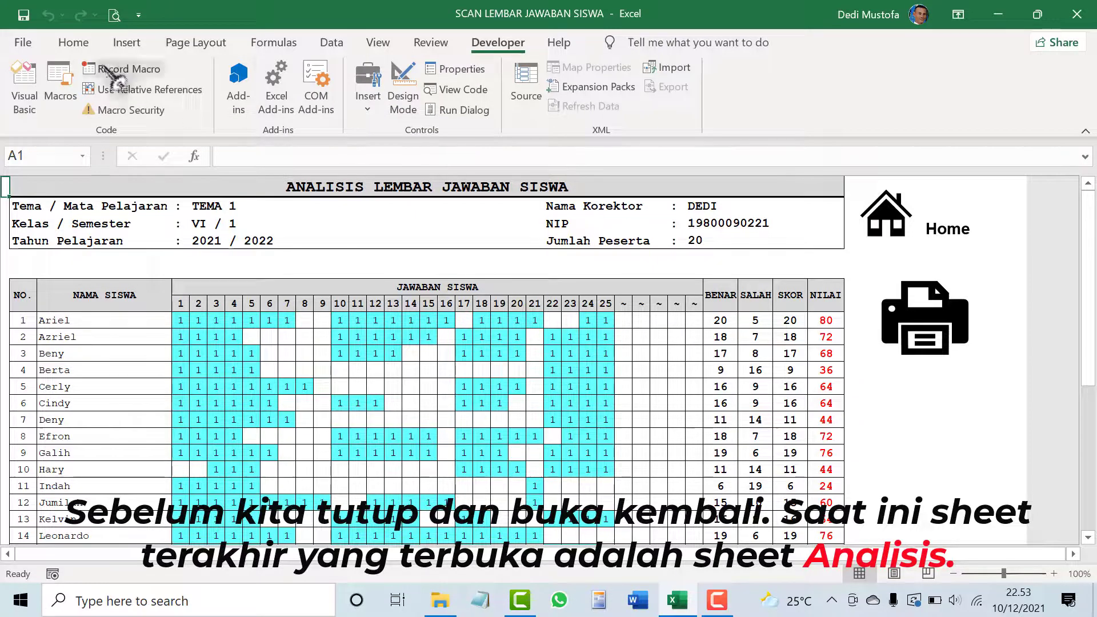
pyautogui.click(25, 15)
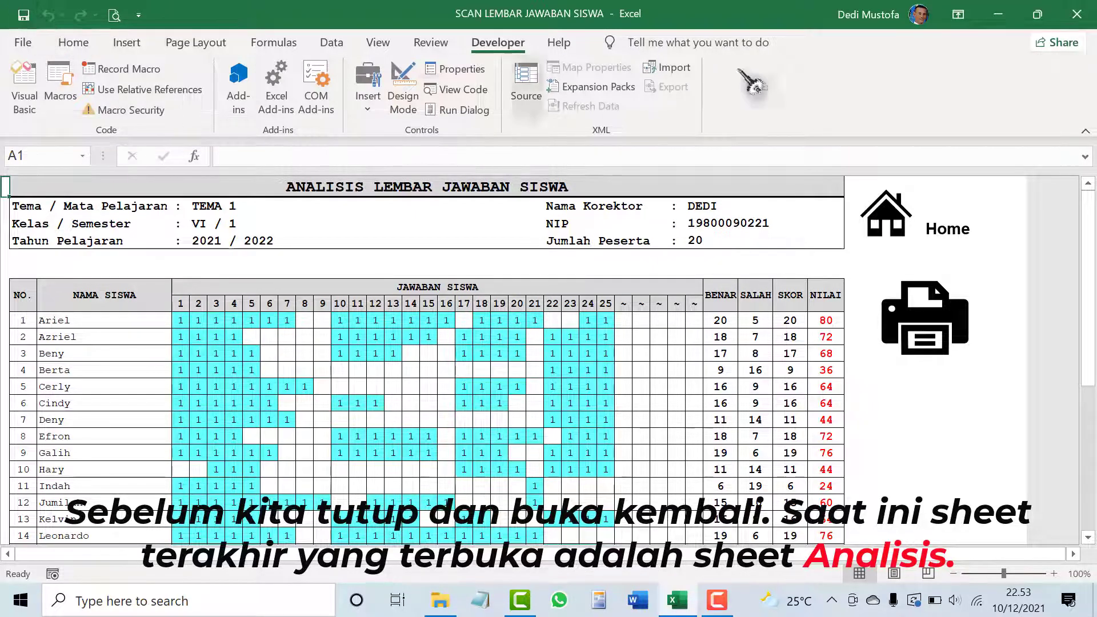
pyautogui.click(1077, 14)
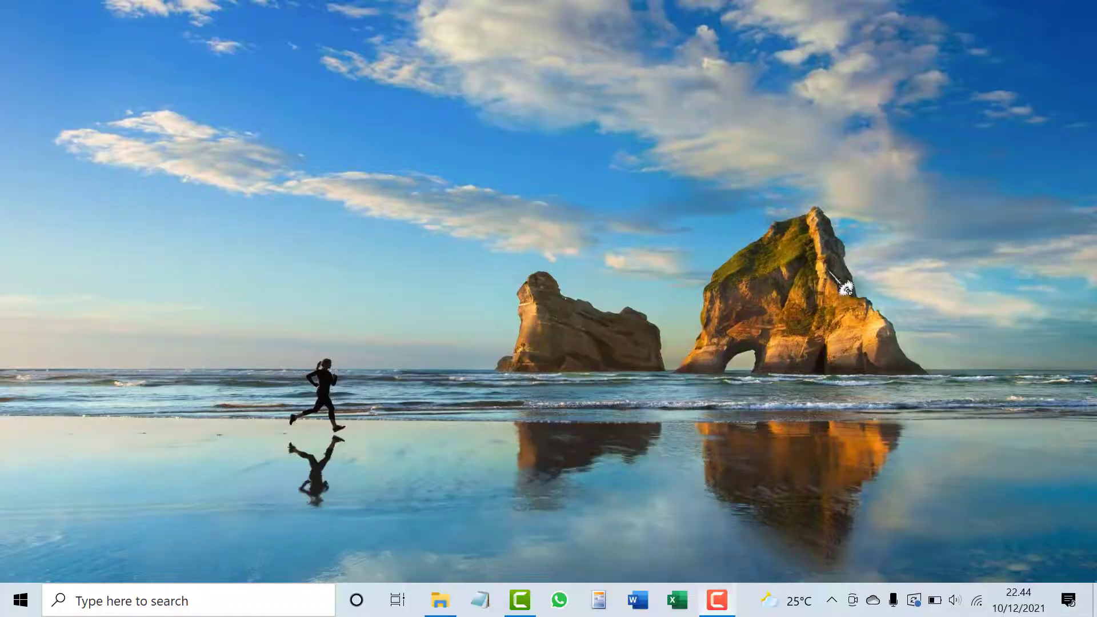
pyautogui.rightClick(831, 273)
# Refresh the desktop, then open SCAN LEMBAR JAWABAN SISWA from the Music folder.
pyautogui.click(877, 321)
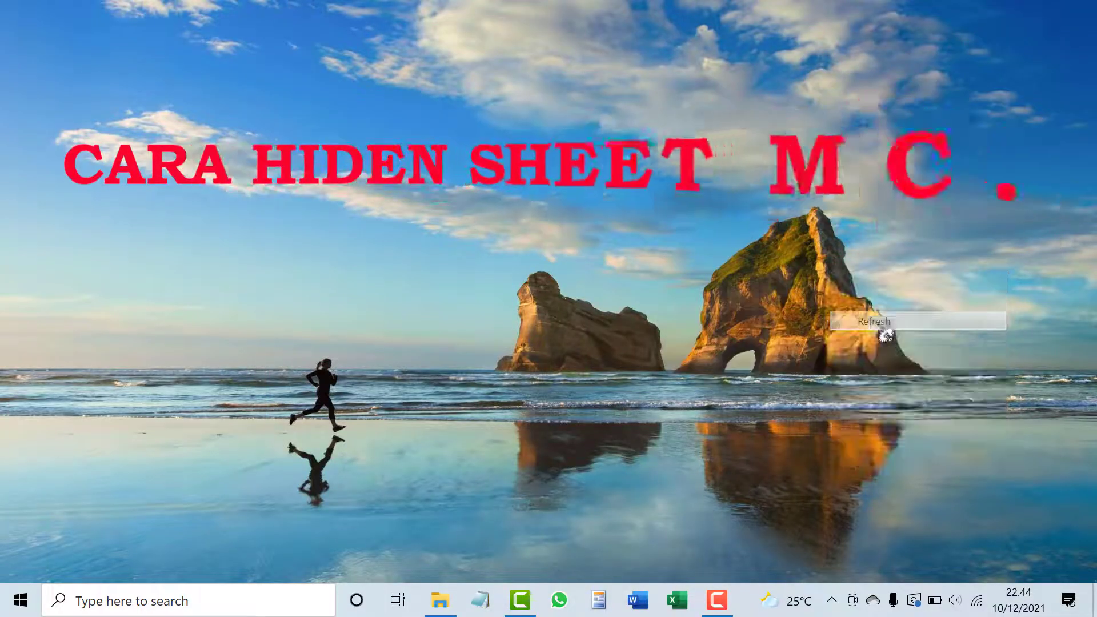
pyautogui.rightClick(869, 314)
pyautogui.click(915, 368)
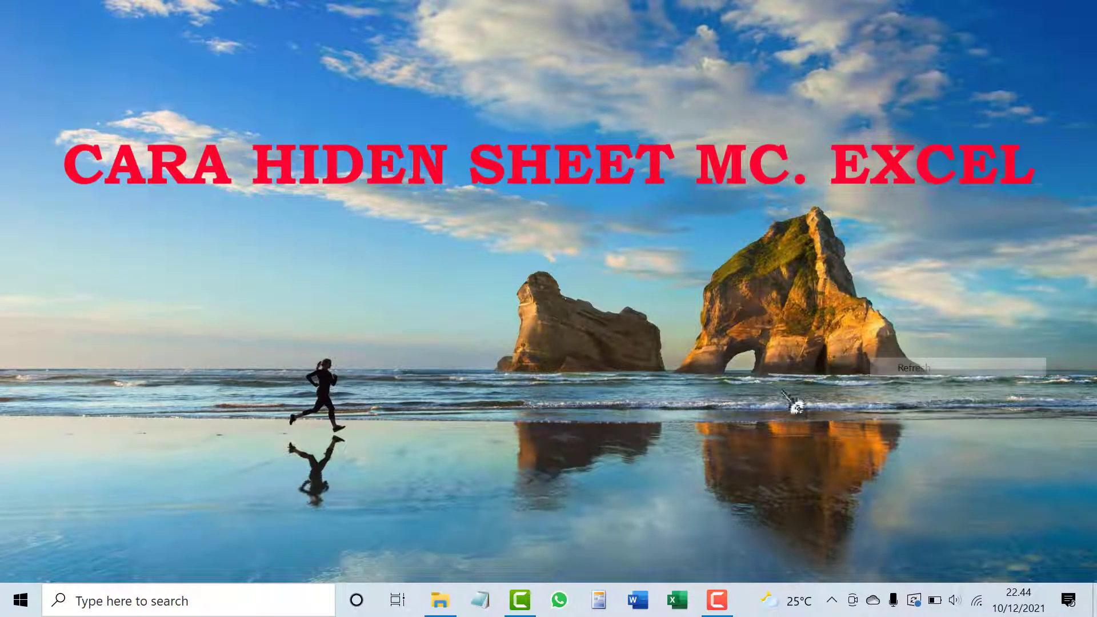
pyautogui.click(442, 600)
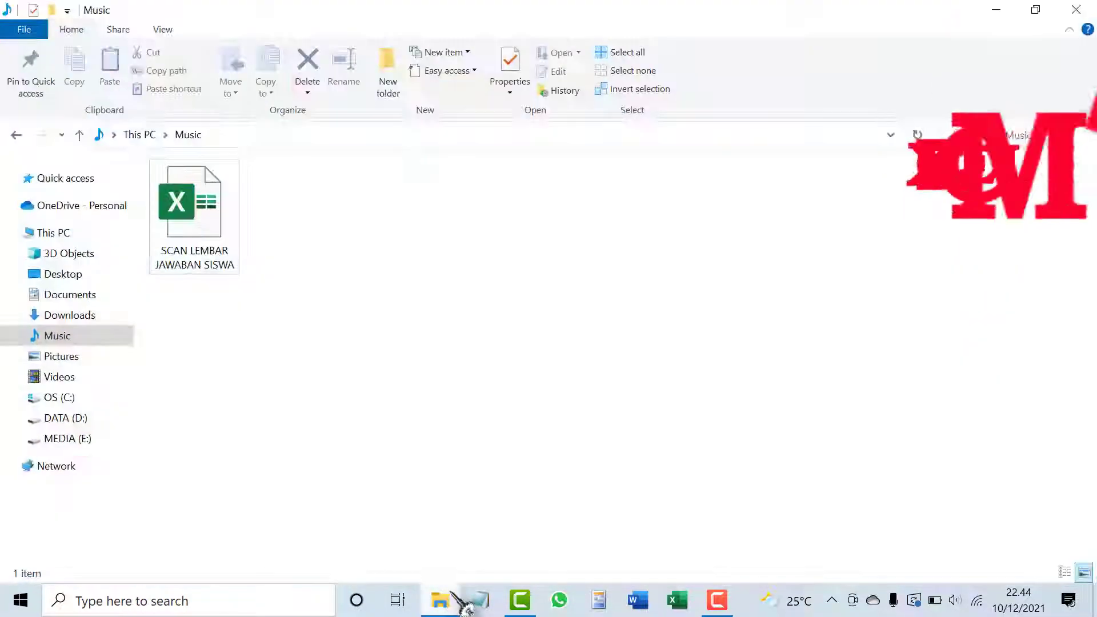
pyautogui.click(217, 266)
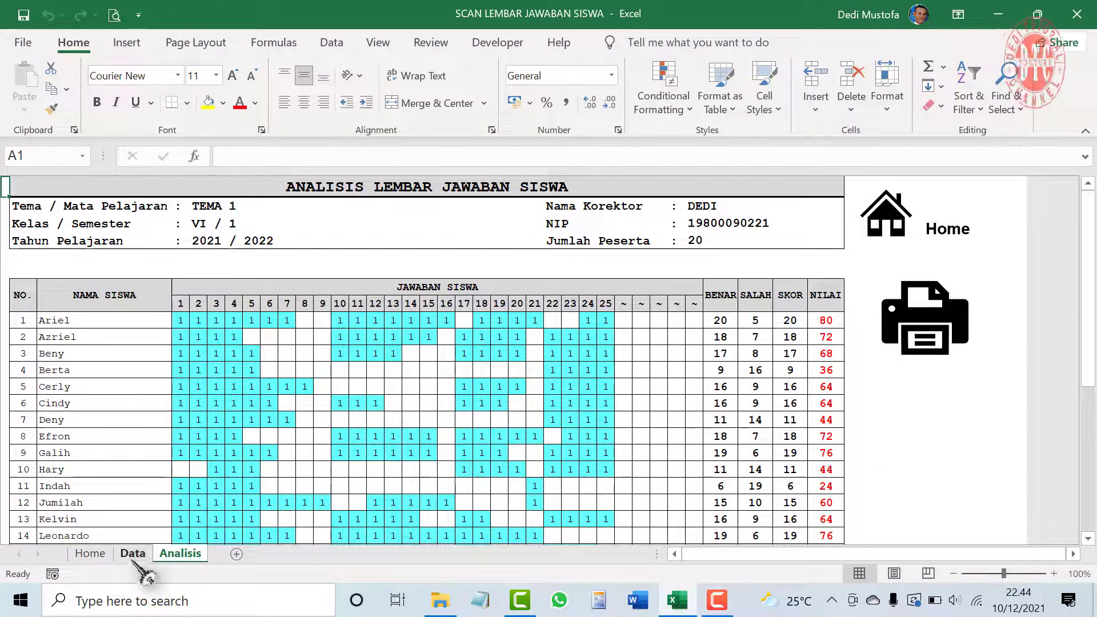
pyautogui.click(133, 553)
pyautogui.click(90, 553)
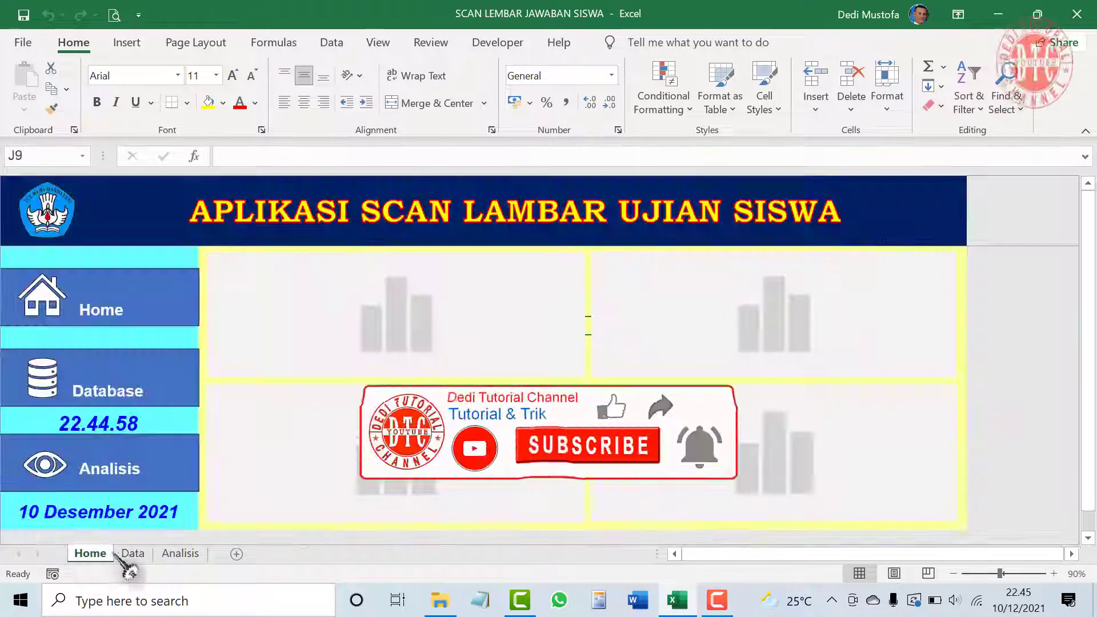
pyautogui.click(131, 553)
pyautogui.click(178, 554)
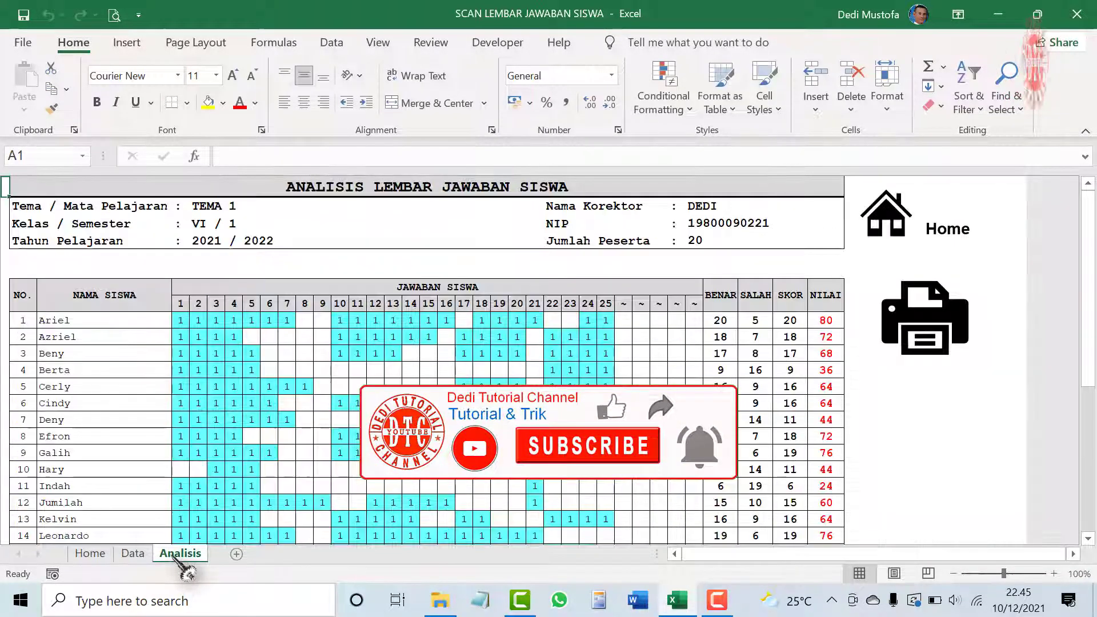
pyautogui.click(89, 553)
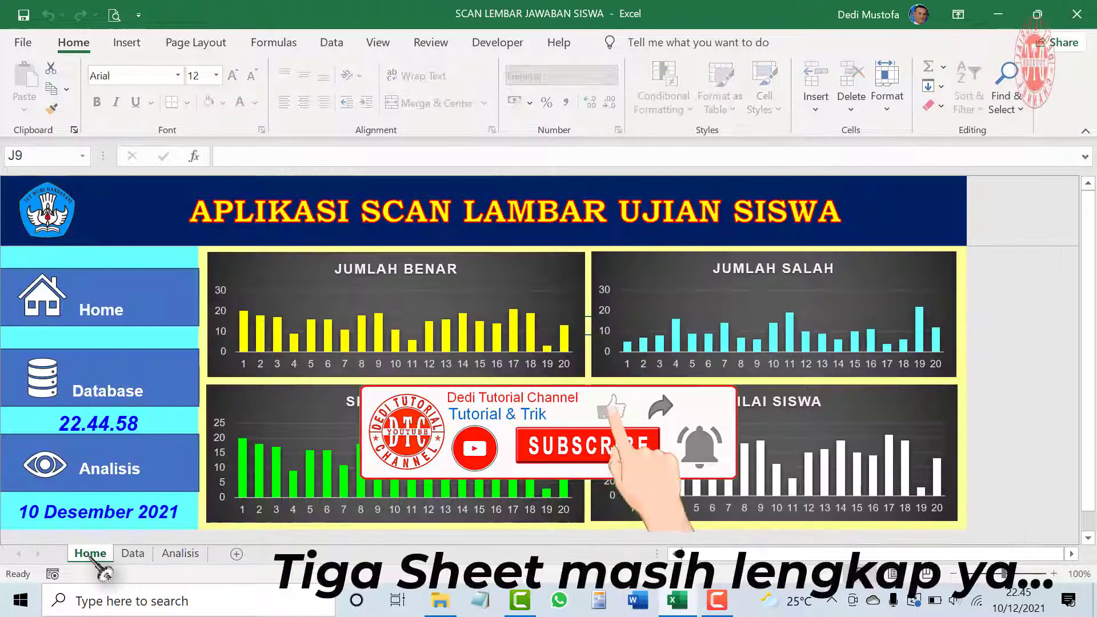
pyautogui.click(90, 389)
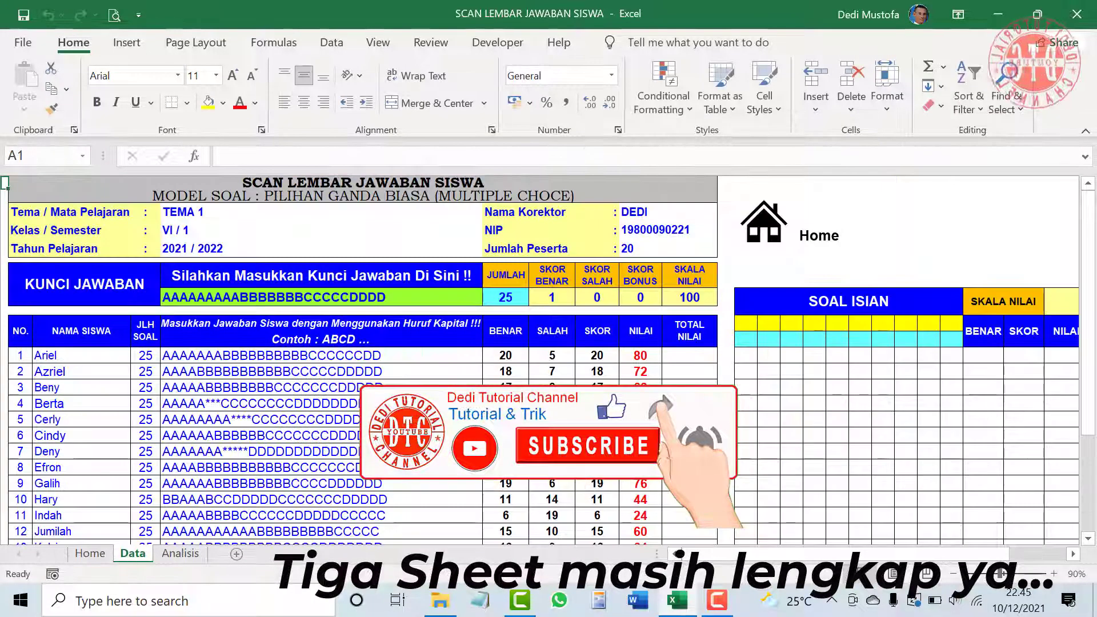
pyautogui.click(759, 219)
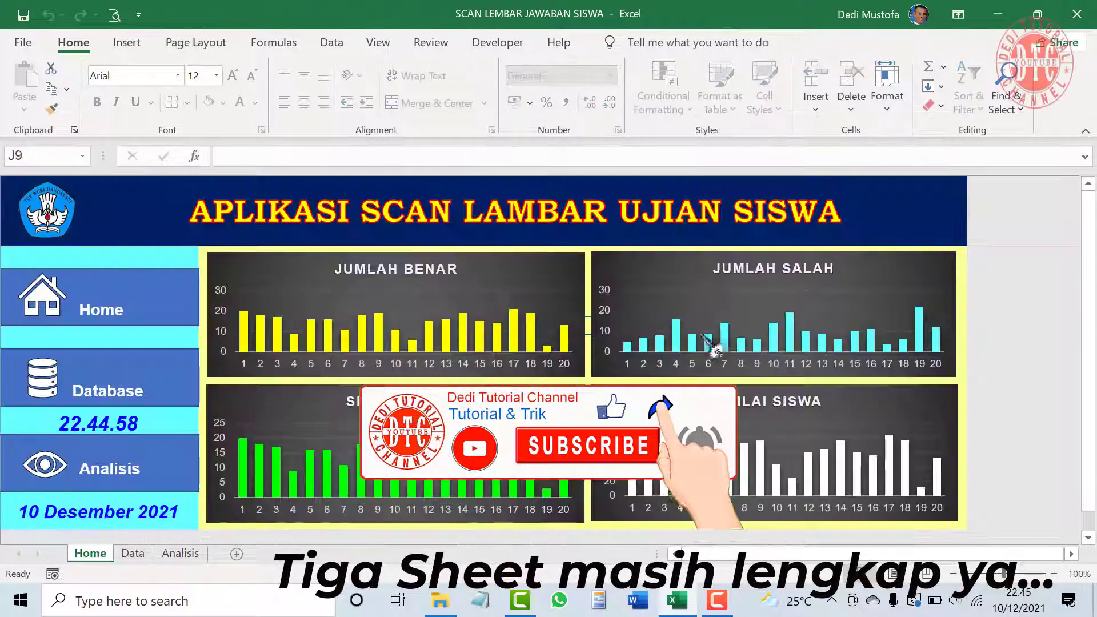
pyautogui.click(91, 483)
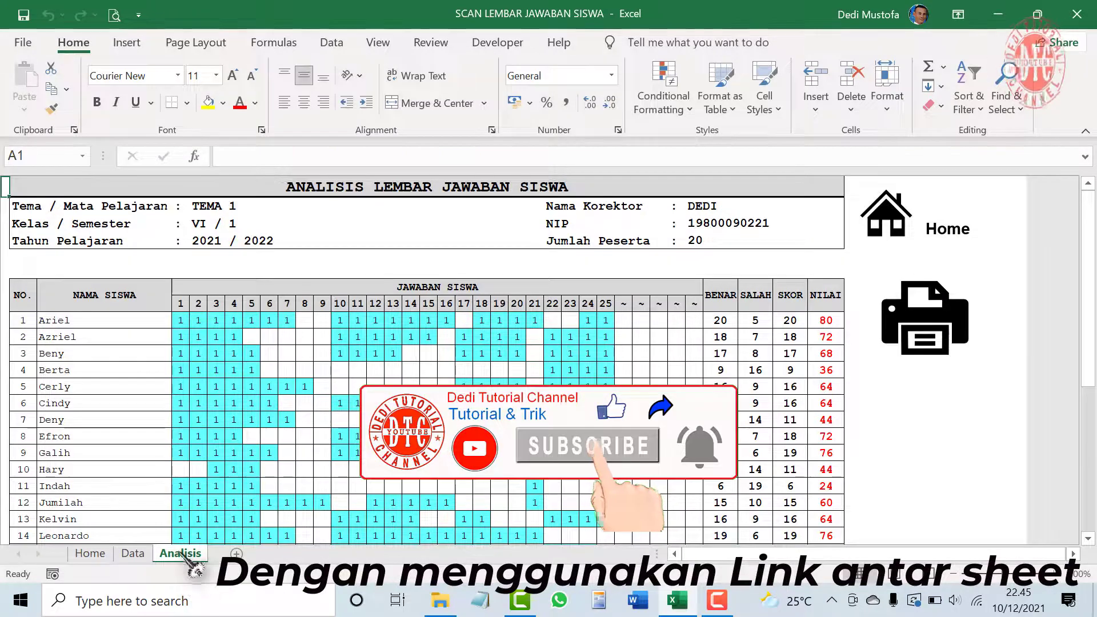
pyautogui.click(886, 228)
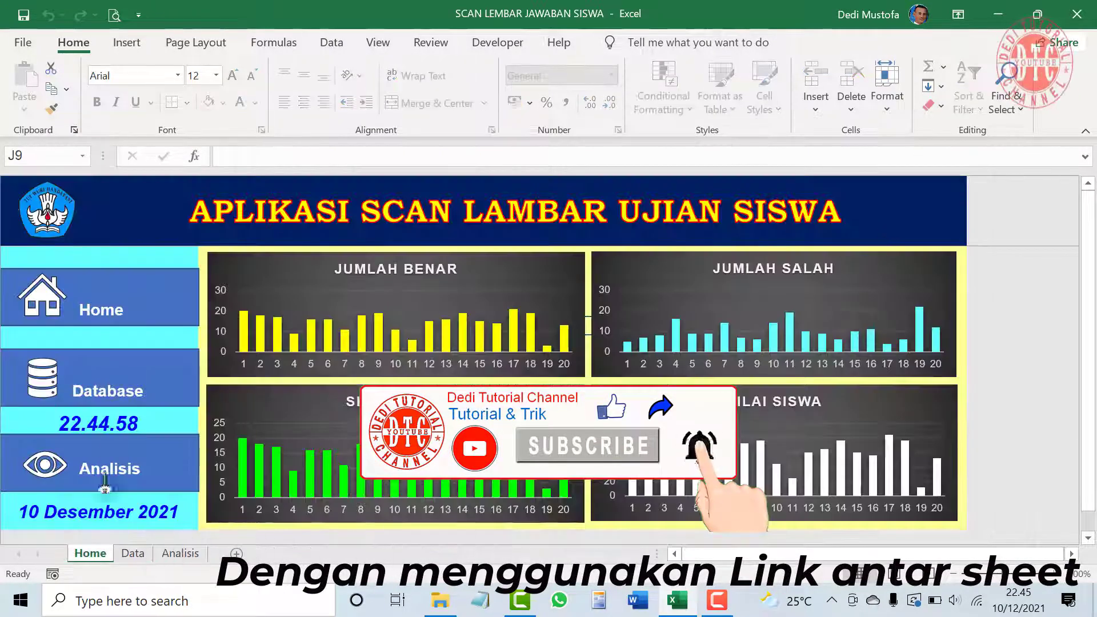
pyautogui.click(104, 391)
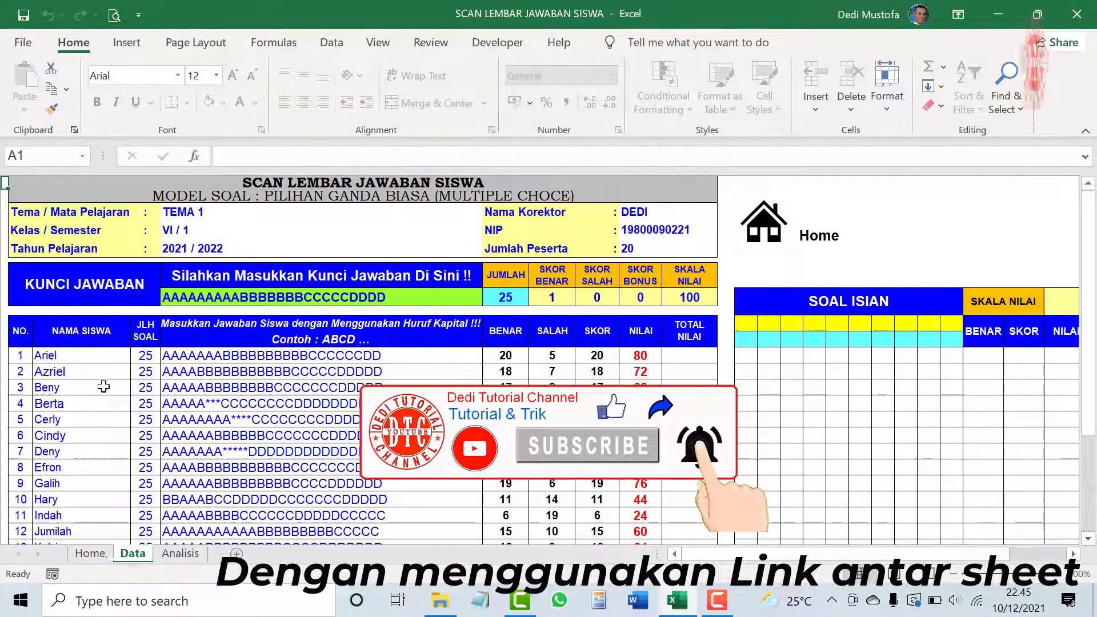
pyautogui.click(796, 235)
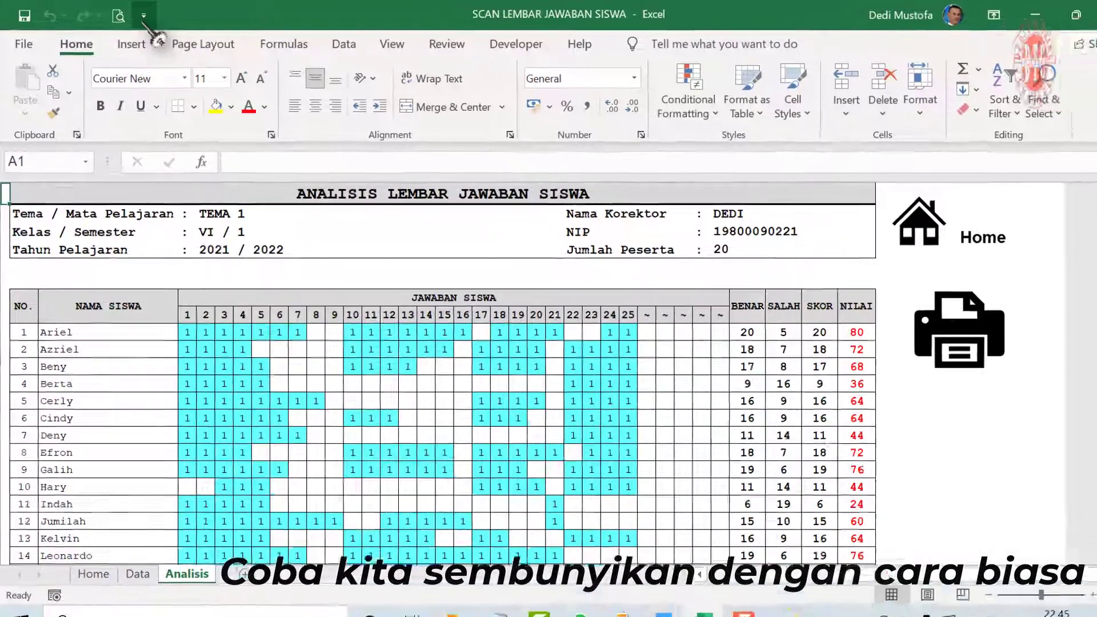
# Open Excel Options from the Quick Access Toolbar menu and go to the Advanced display settings.
pyautogui.click(139, 15)
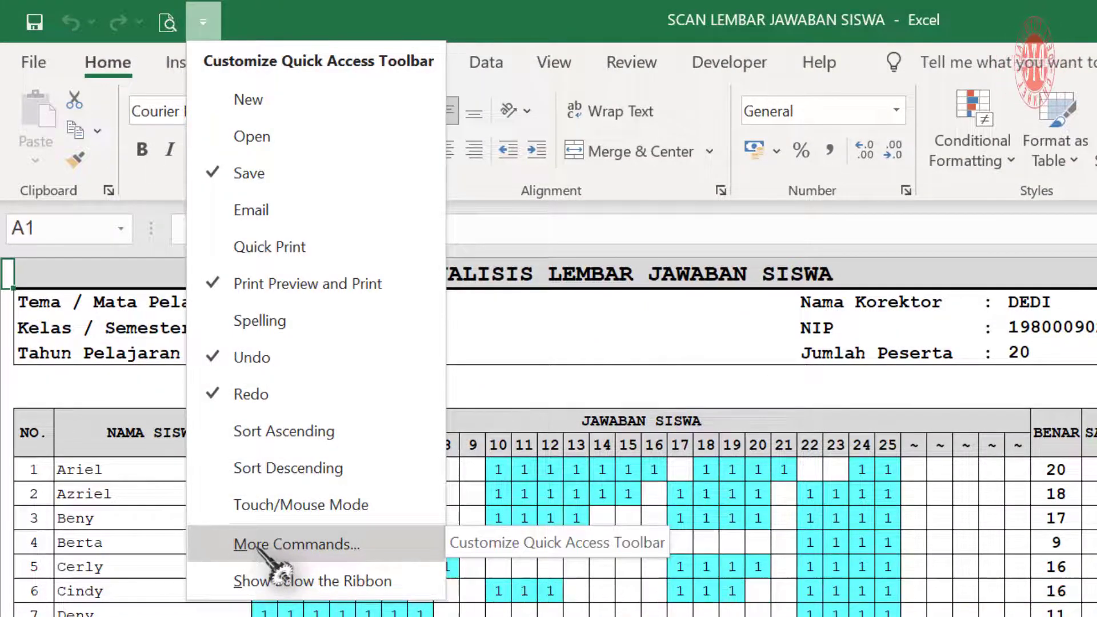
pyautogui.click(258, 546)
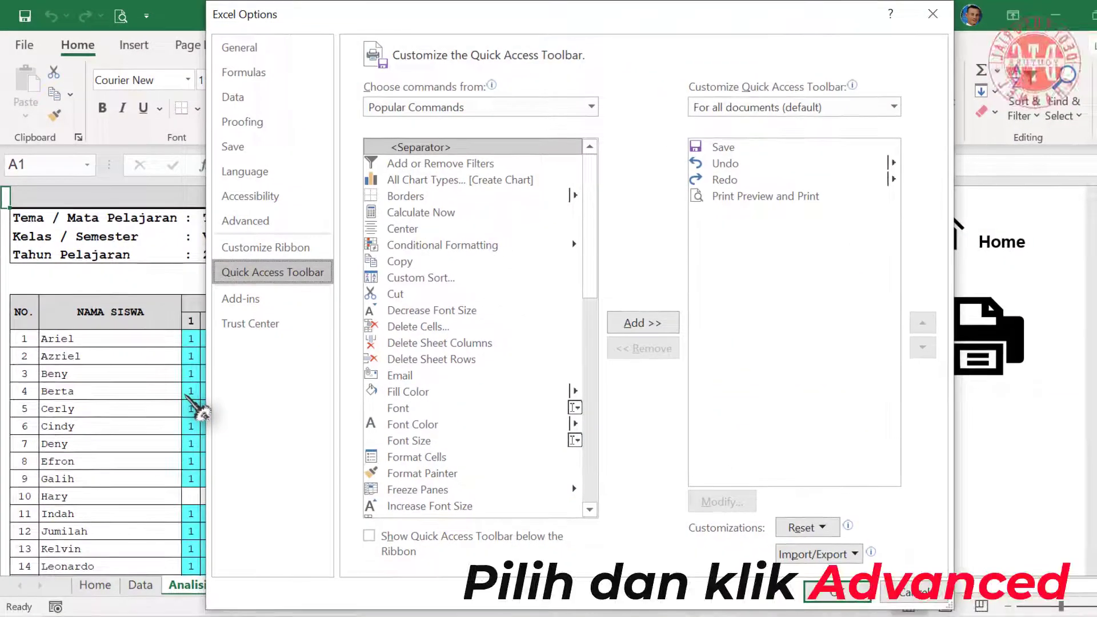
pyautogui.click(265, 222)
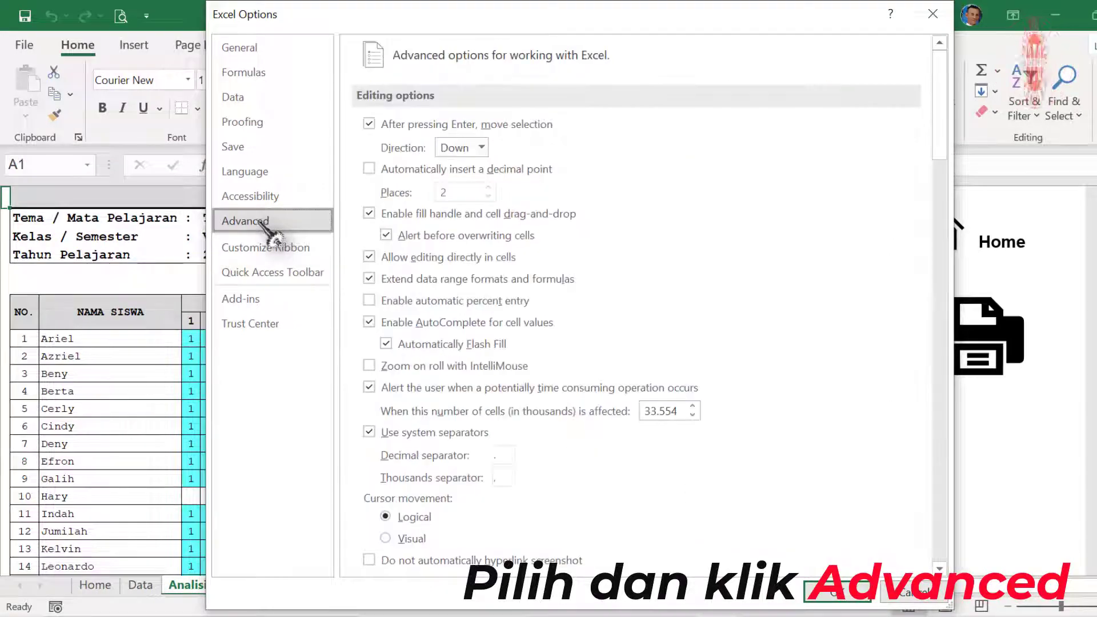
pyautogui.scroll(-3, 423, 314)
pyautogui.scroll(-1, 426, 317)
pyautogui.scroll(-1, 431, 365)
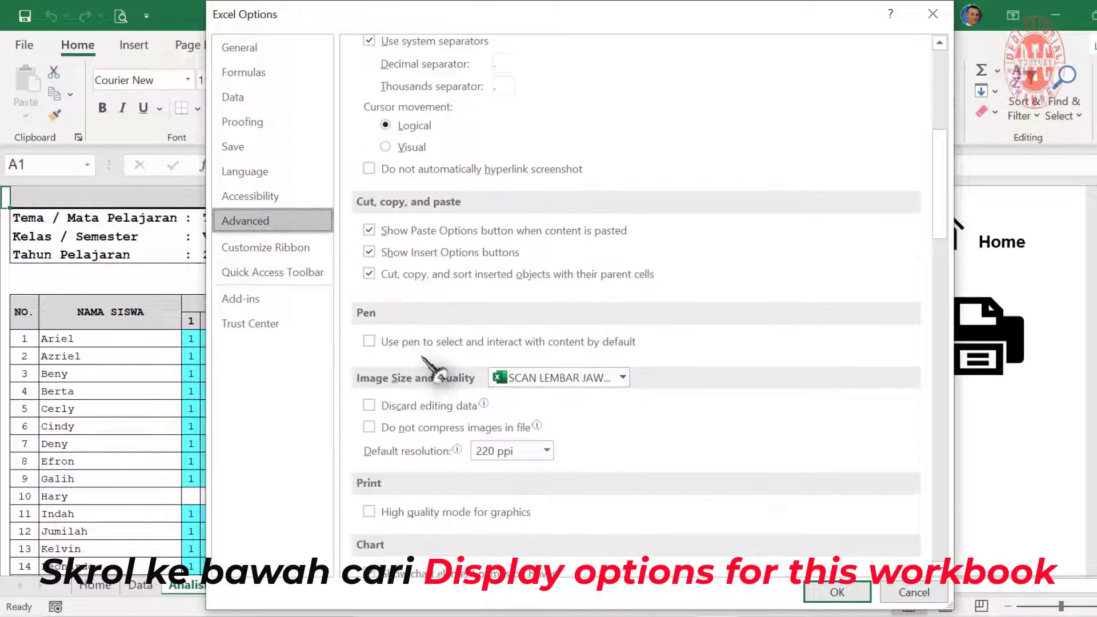
pyautogui.scroll(-3, 433, 369)
pyautogui.scroll(-2, 423, 359)
pyautogui.scroll(-5, 436, 372)
pyautogui.scroll(-2, 421, 392)
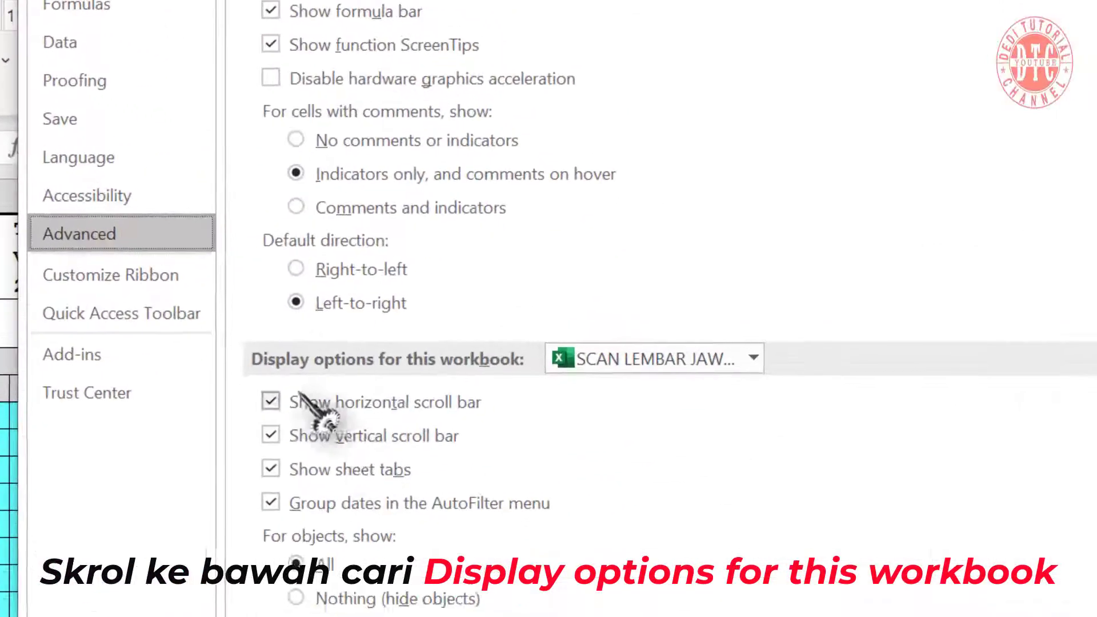
# Turn off Show sheet tabs for this workbook and confirm with OK.
pyautogui.click(262, 476)
pyautogui.click(263, 476)
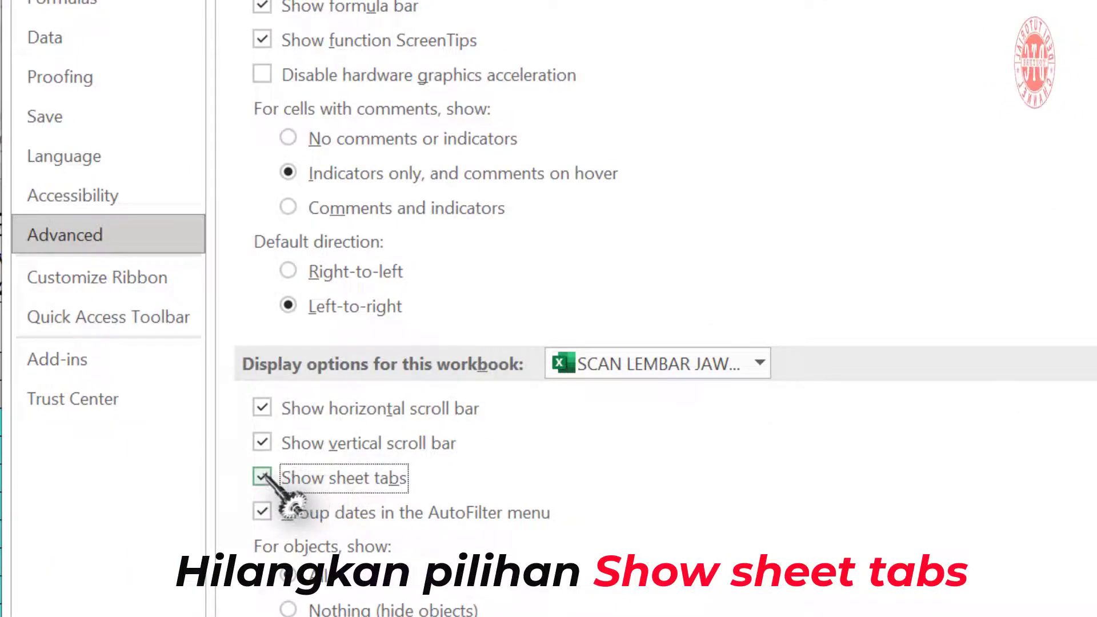
pyautogui.click(263, 476)
pyautogui.click(262, 477)
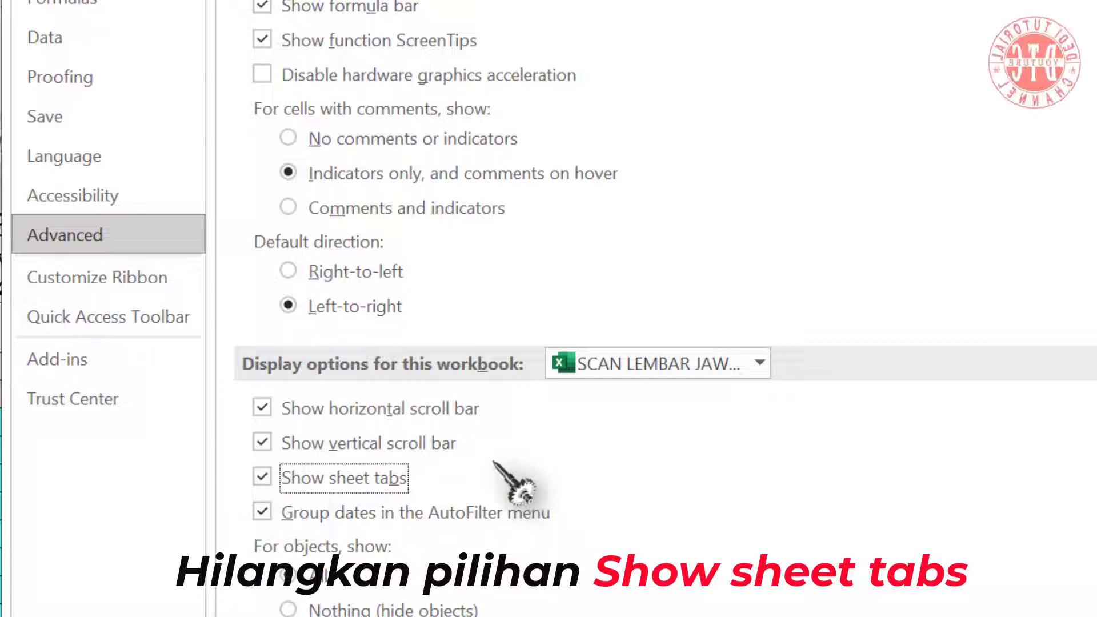
pyautogui.click(262, 476)
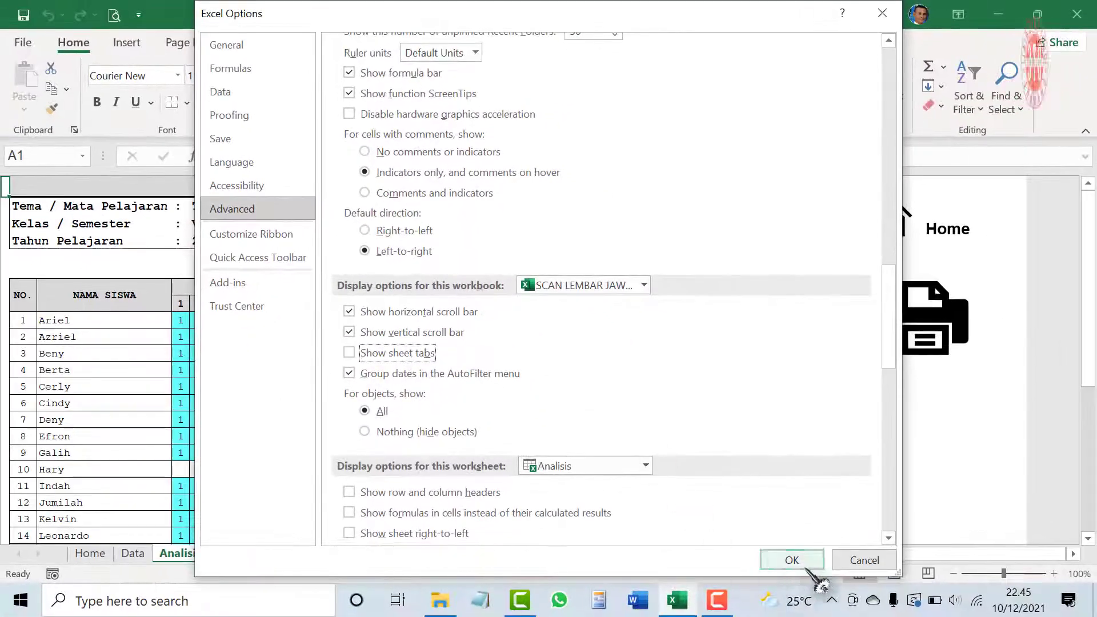
pyautogui.click(791, 561)
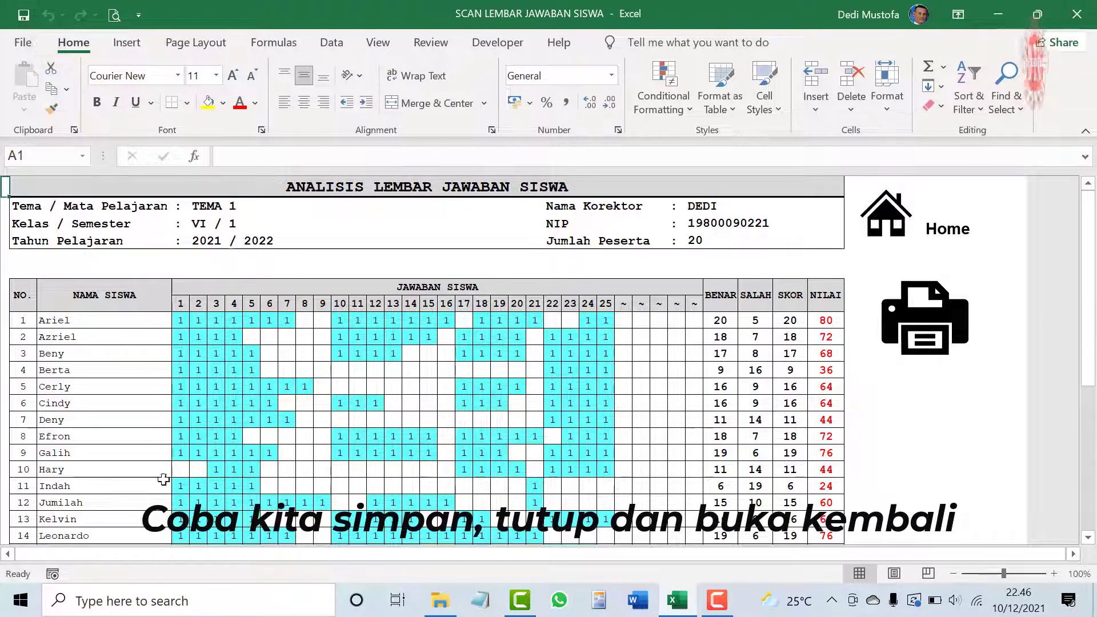
# Leave the Analisis sheet for another sheet, then close the workbook saving the changes.
pyautogui.click(1077, 14)
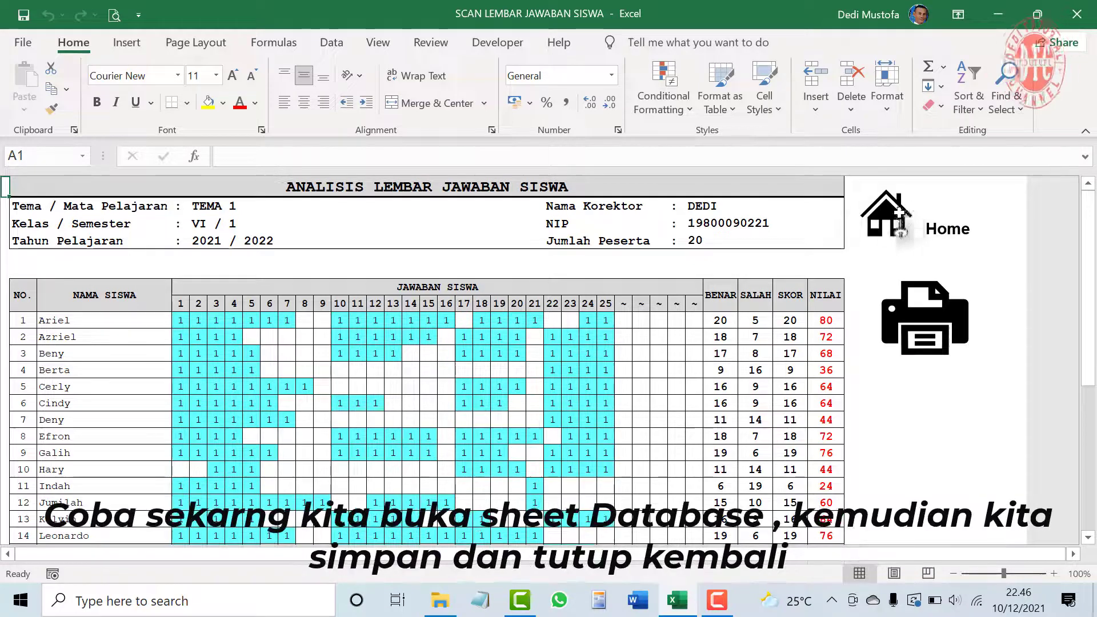
pyautogui.click(886, 217)
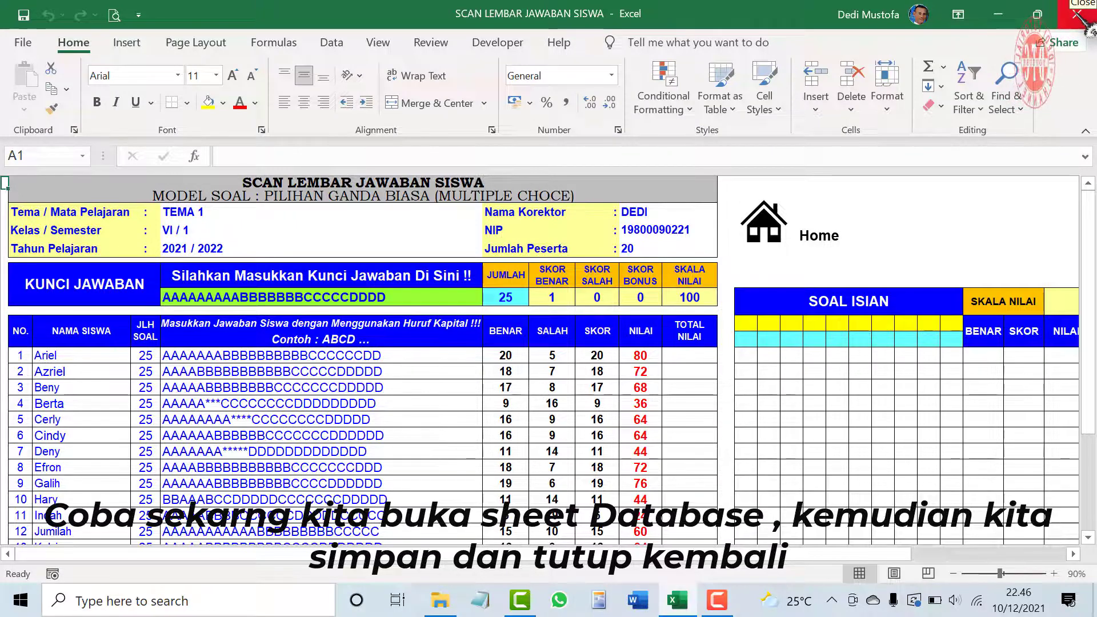
pyautogui.click(1078, 15)
pyautogui.click(485, 328)
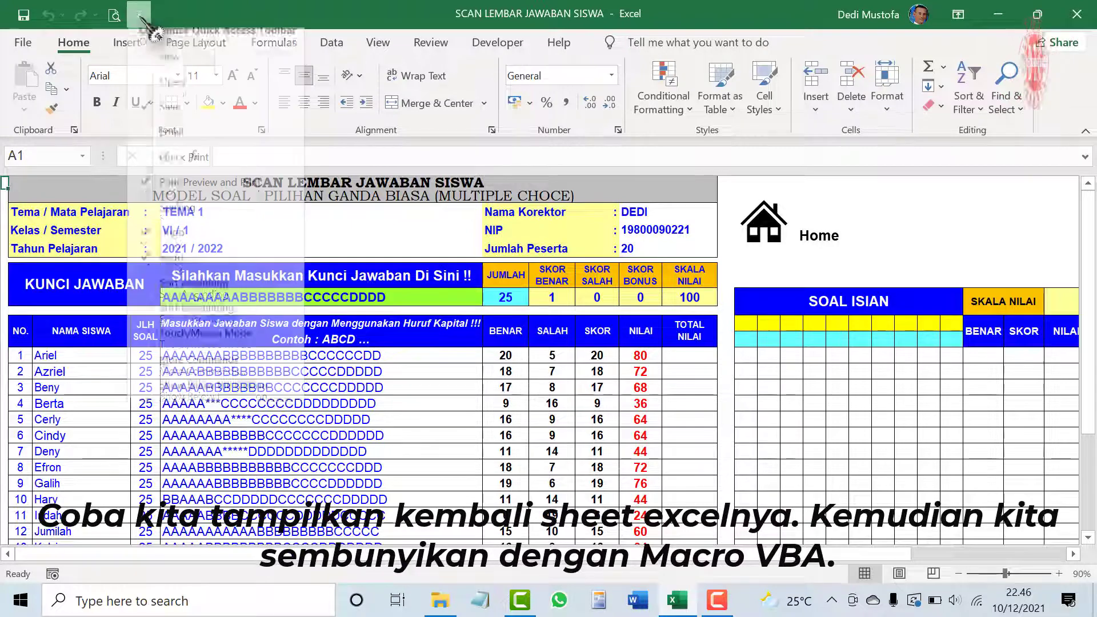
# Open and dismiss the Quick Access Toolbar customization settings twice without changes.
pyautogui.click(138, 14)
pyautogui.click(172, 368)
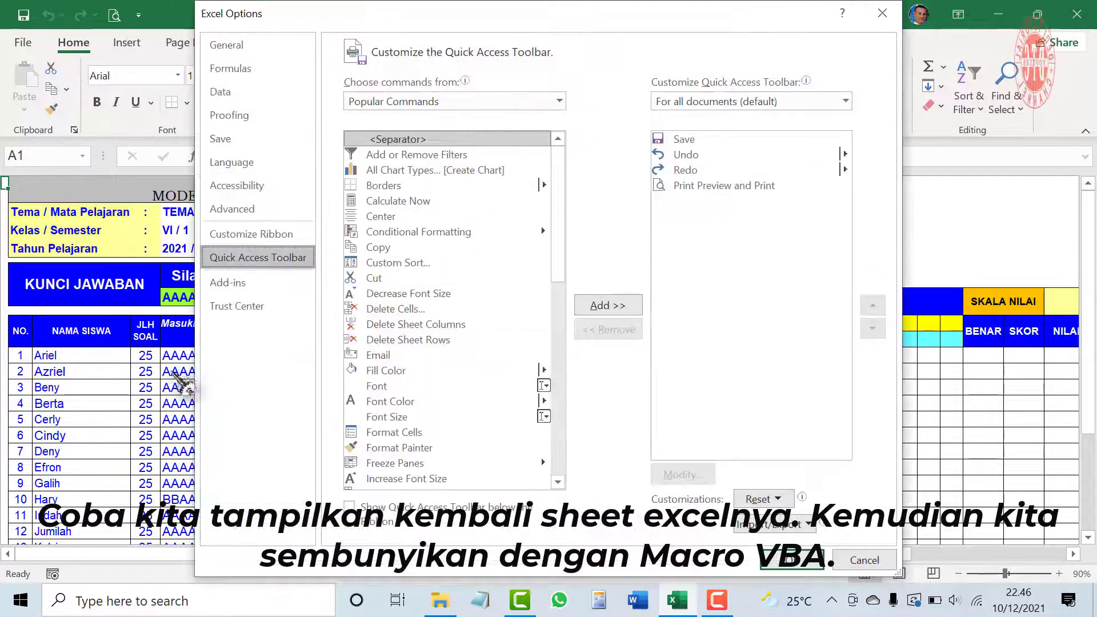
pyautogui.click(883, 15)
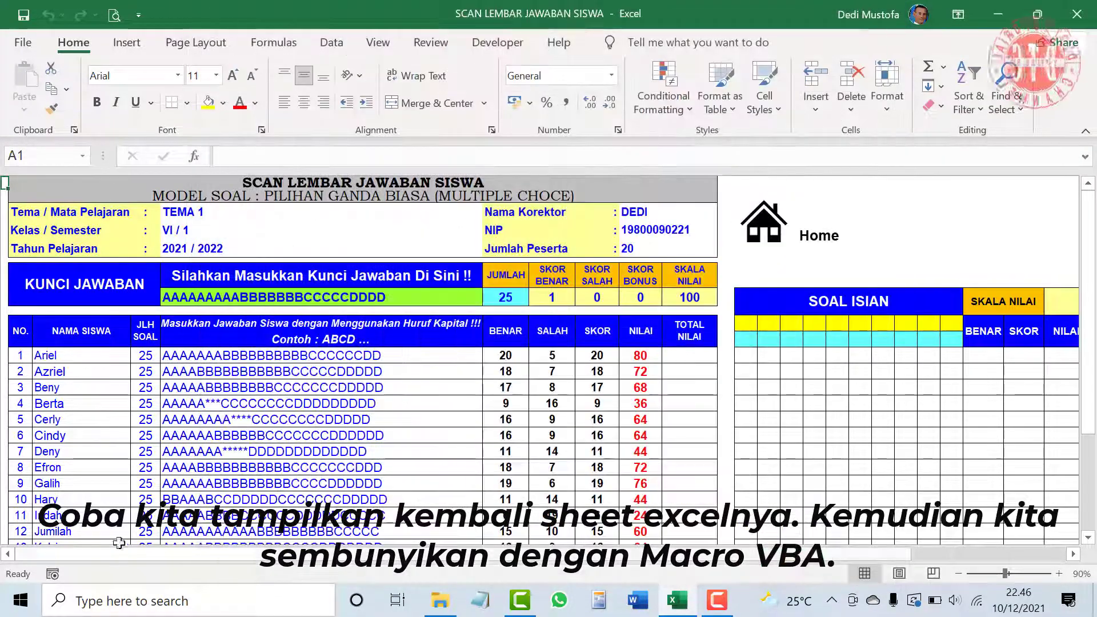
pyautogui.click(138, 15)
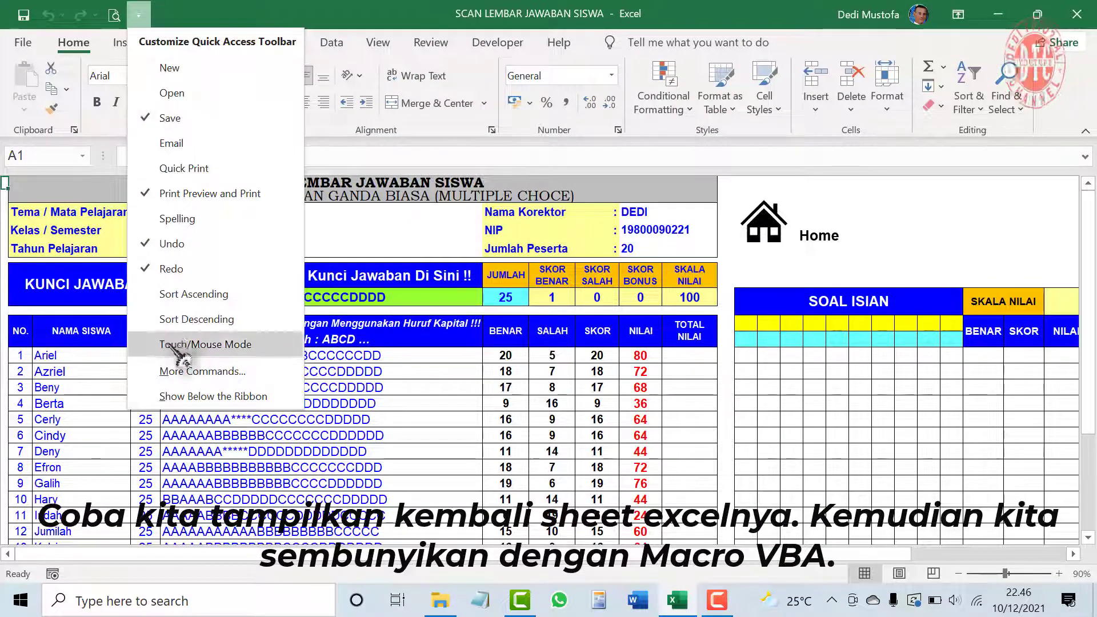
pyautogui.click(184, 373)
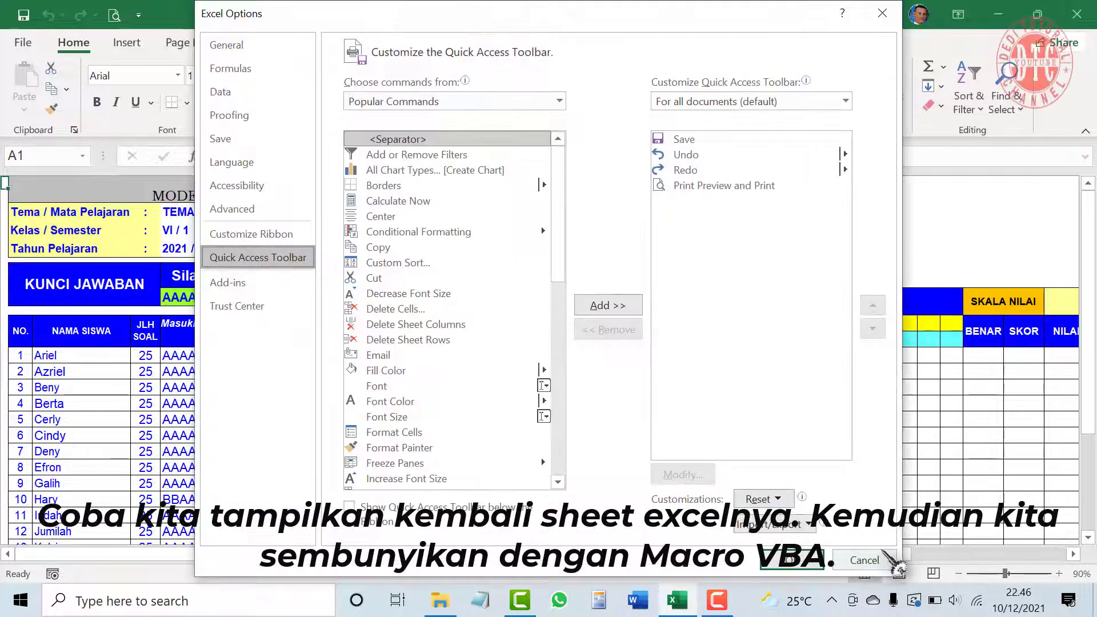
pyautogui.click(866, 561)
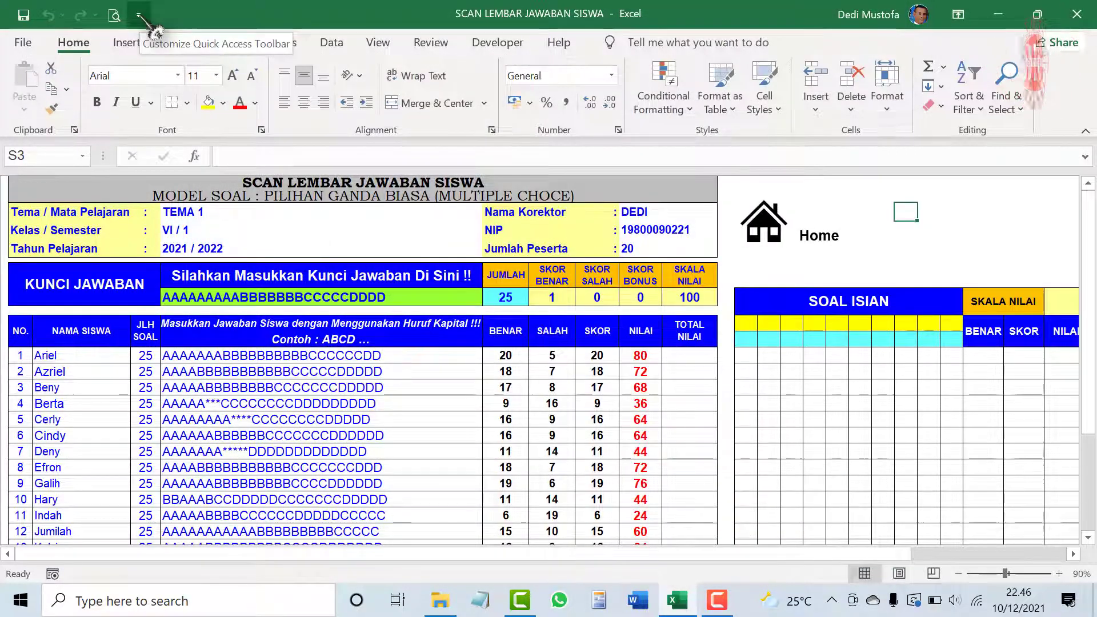
# Open the Advanced page of Excel Options via File > More.
pyautogui.click(24, 44)
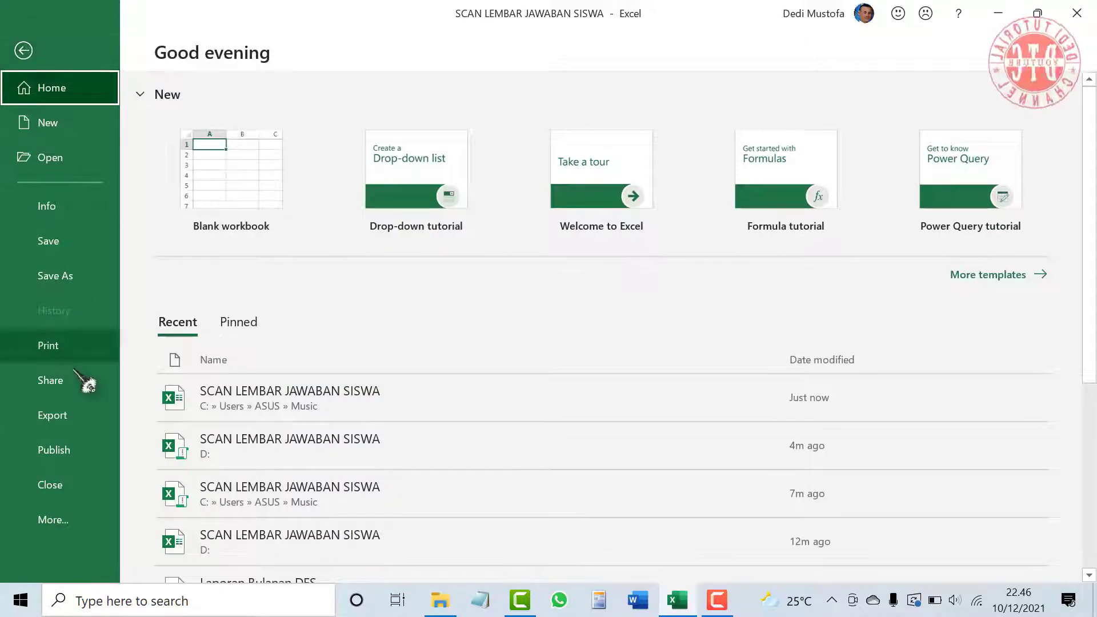
pyautogui.click(71, 528)
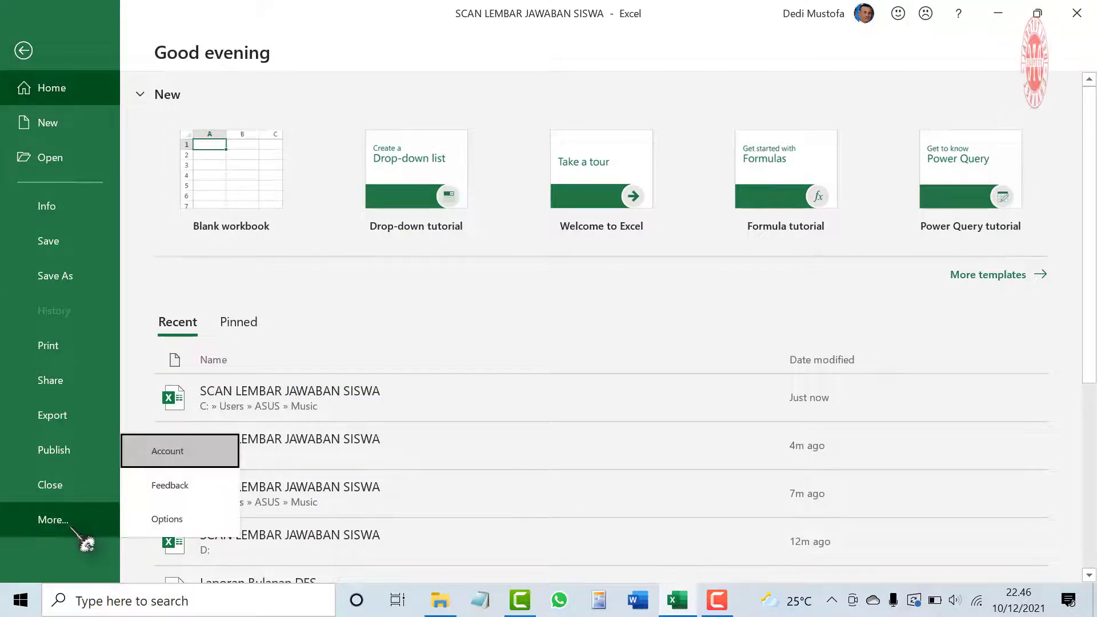
pyautogui.click(166, 519)
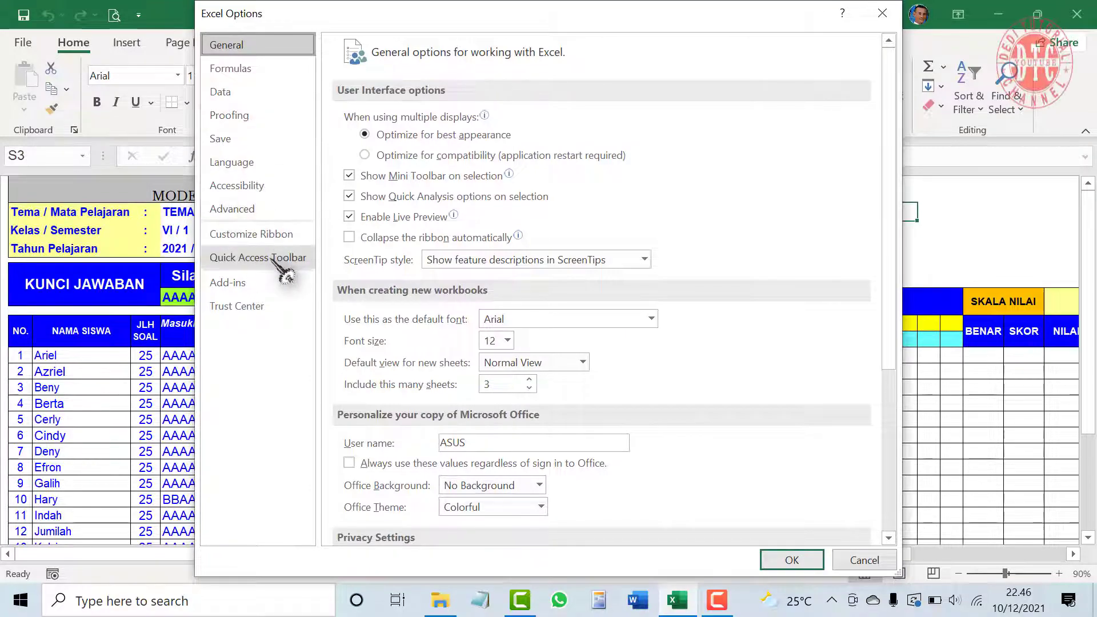
pyautogui.click(257, 210)
# Turn Show sheet tabs back on for this workbook and apply with OK.
pyautogui.scroll(-3, 434, 348)
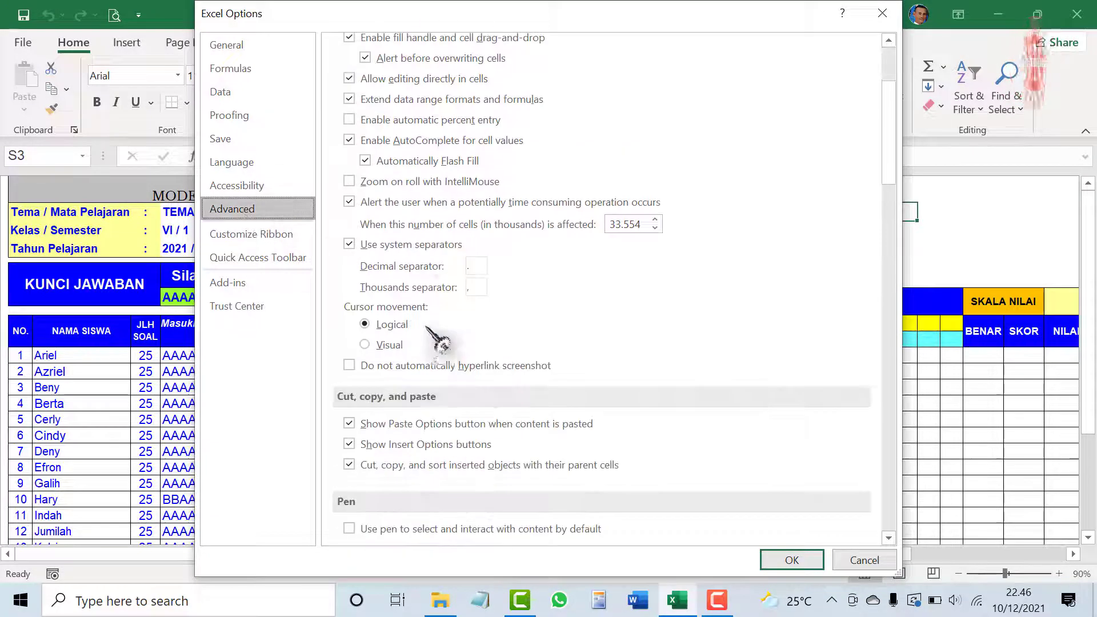
pyautogui.scroll(-3, 434, 349)
pyautogui.scroll(-3, 433, 349)
pyautogui.scroll(-3, 433, 349)
pyautogui.scroll(-3, 433, 349)
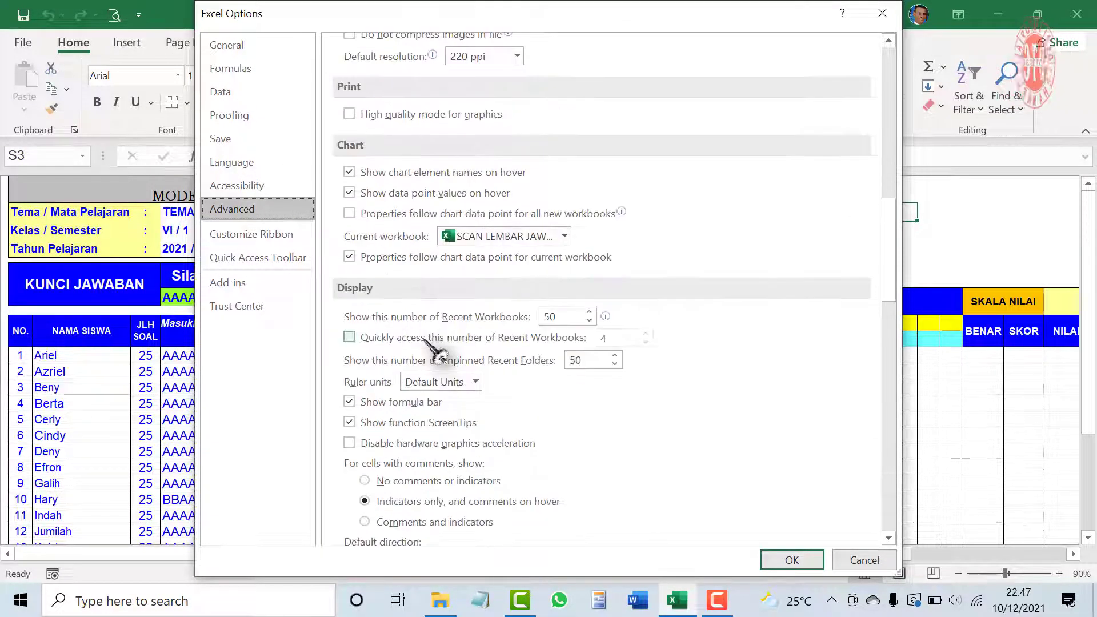
pyautogui.scroll(-2, 433, 349)
pyautogui.scroll(-3, 433, 348)
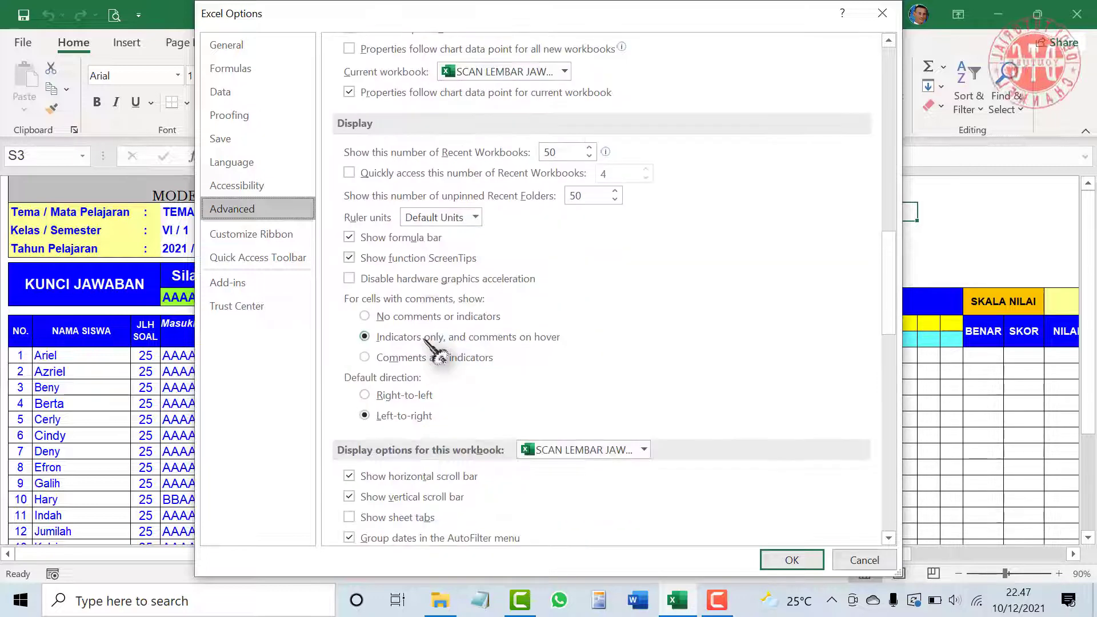
pyautogui.scroll(-2, 433, 348)
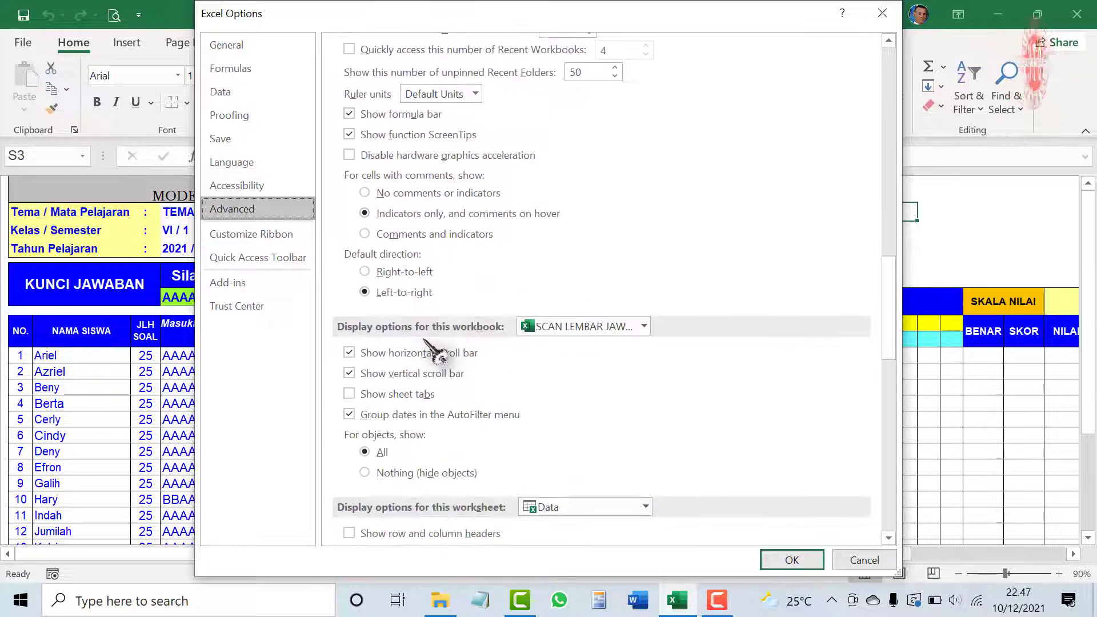
pyautogui.click(349, 394)
pyautogui.click(793, 560)
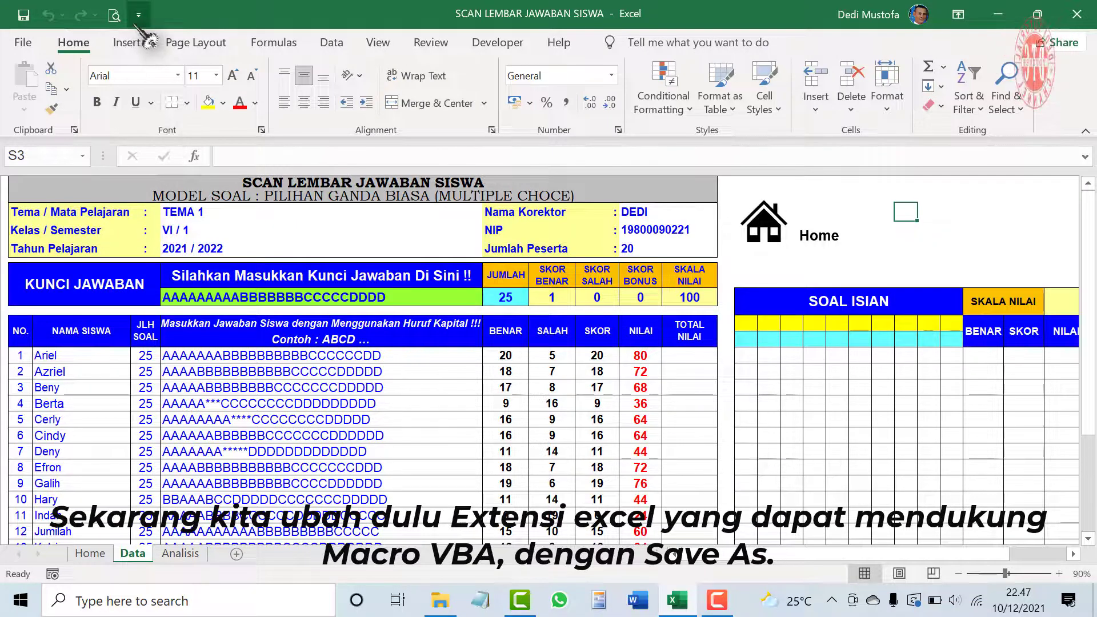
# Save the workbook to Music as an Excel Macro-Enabled Workbook (.xlsm) under the same name.
pyautogui.click(23, 43)
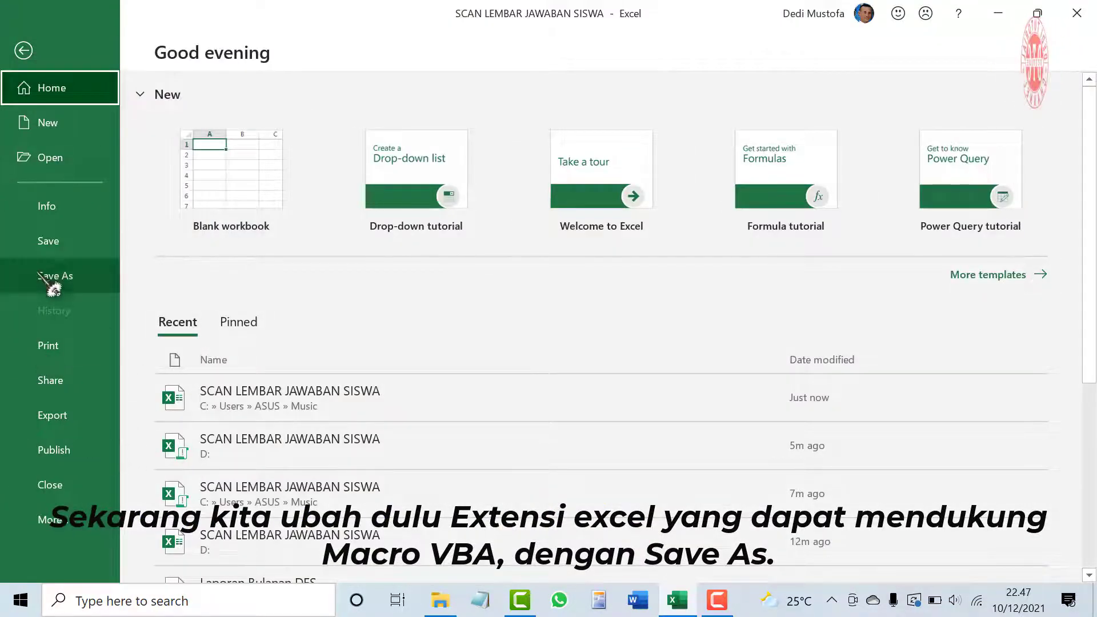
pyautogui.click(61, 279)
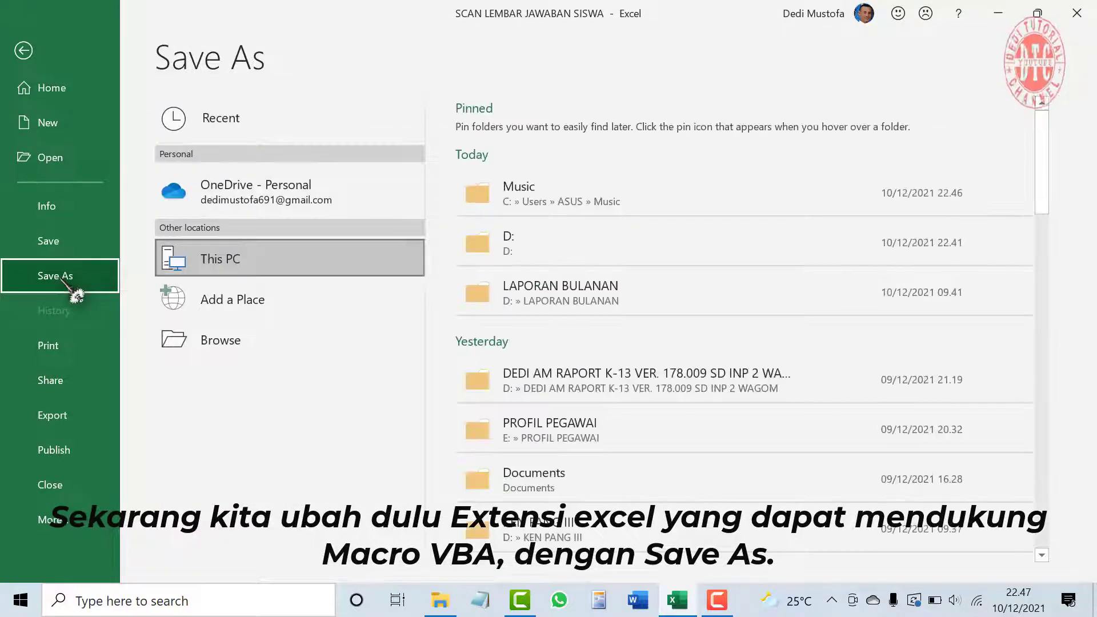
pyautogui.click(548, 206)
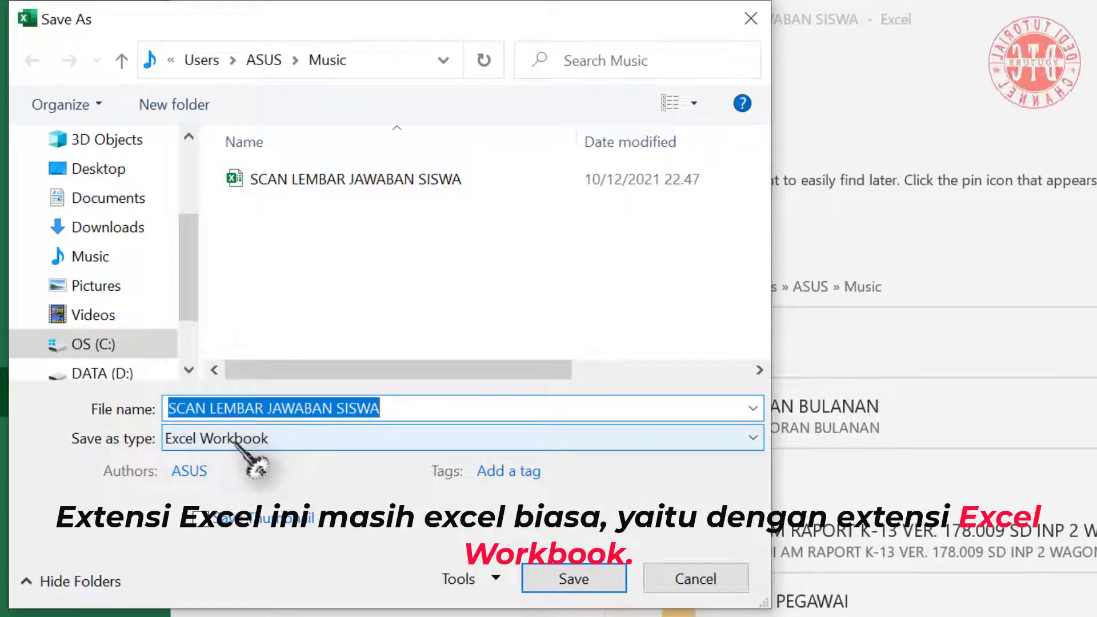
pyautogui.click(755, 439)
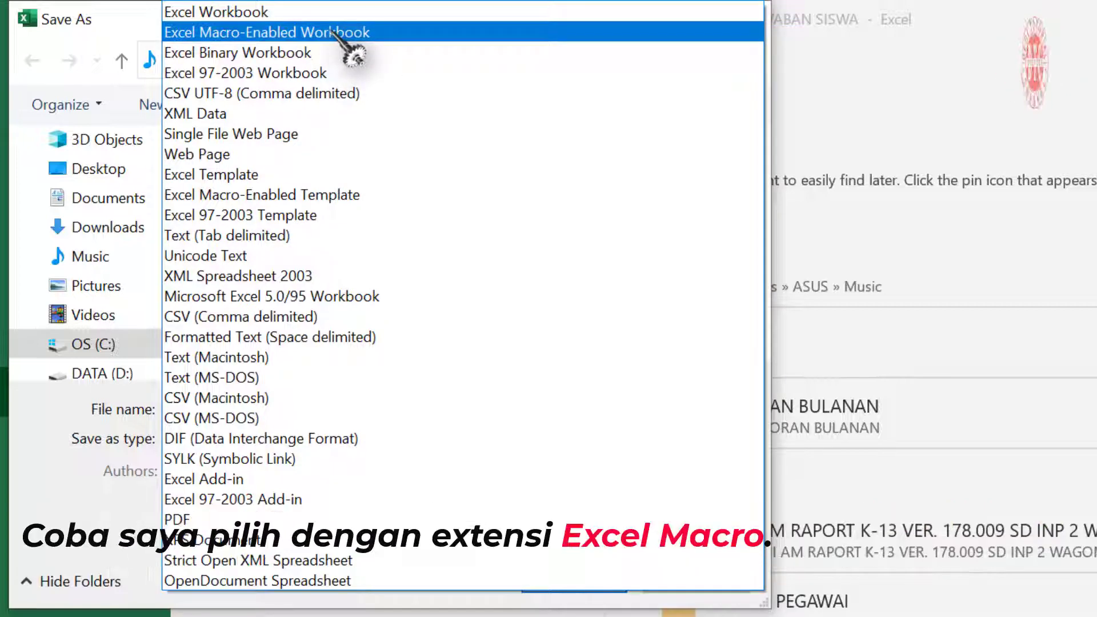
pyautogui.click(336, 32)
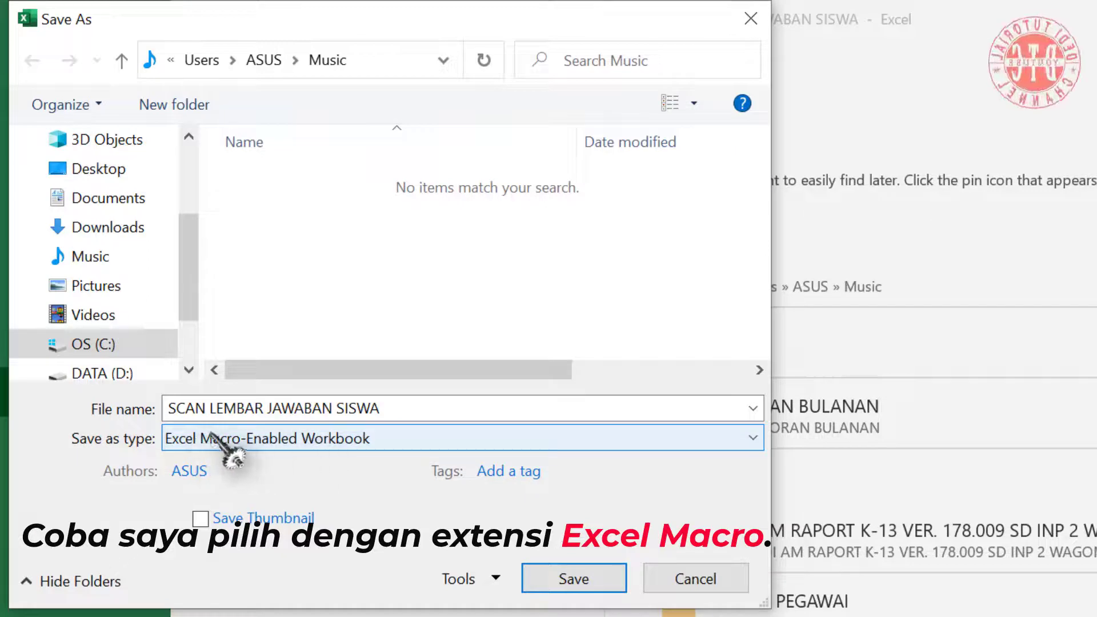
pyautogui.click(596, 588)
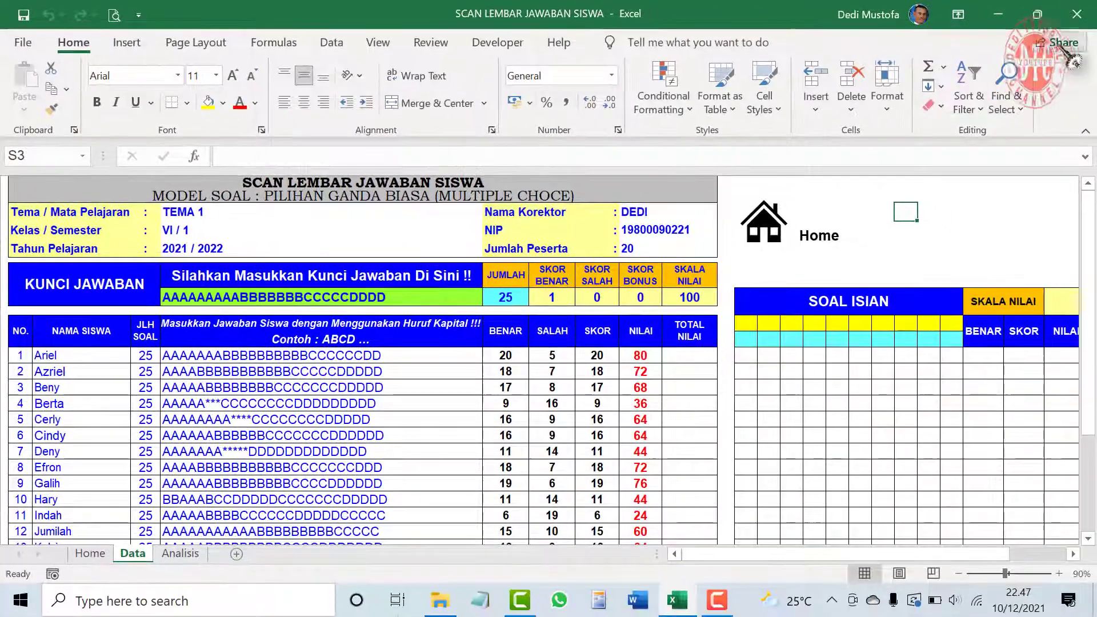
# Close Excel and enable File name extensions in the Music folder to reveal the .xlsm file.
pyautogui.click(1078, 14)
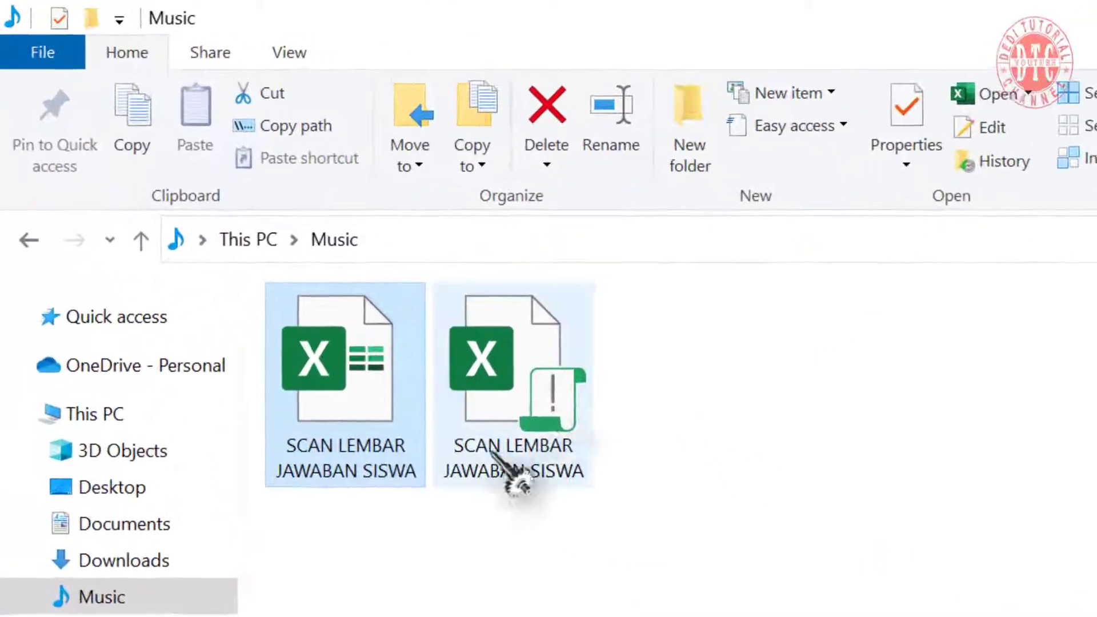
pyautogui.click(606, 515)
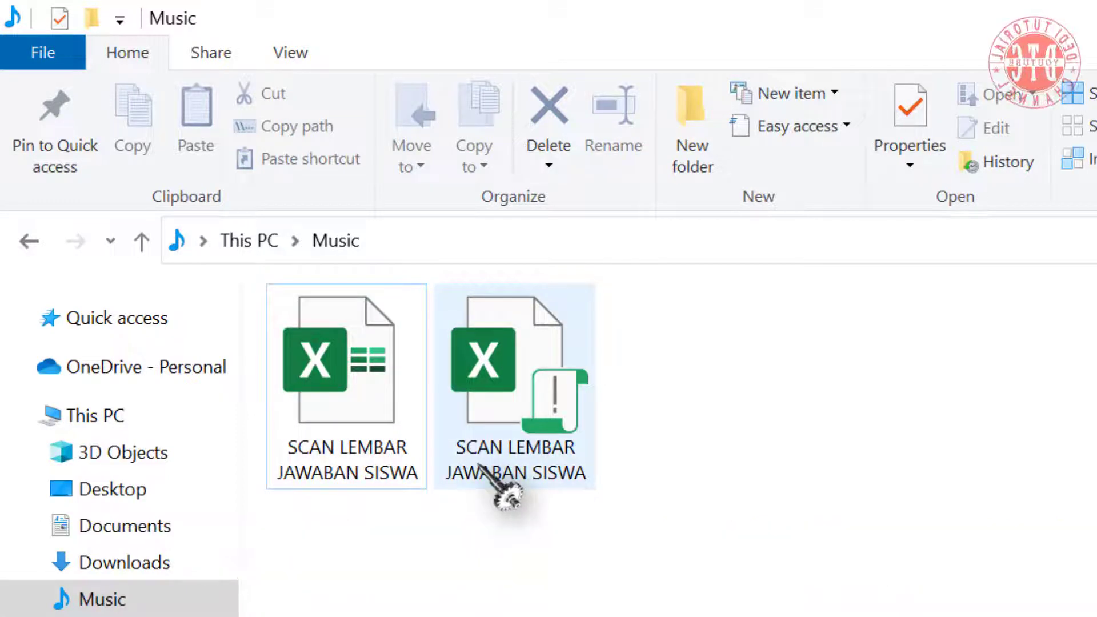
pyautogui.click(261, 48)
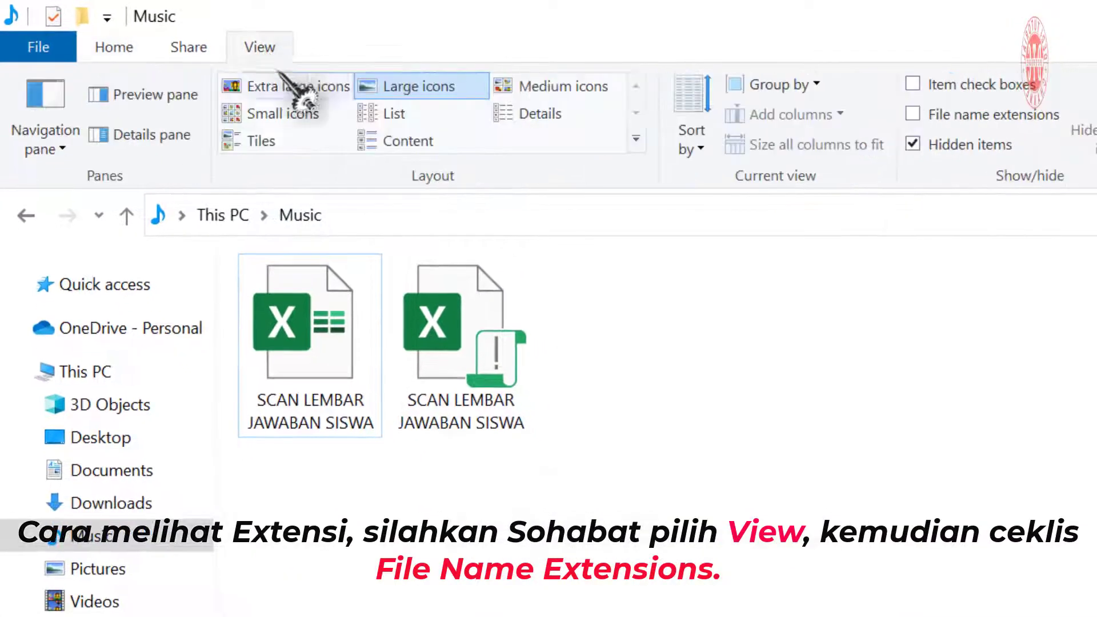
pyautogui.click(913, 114)
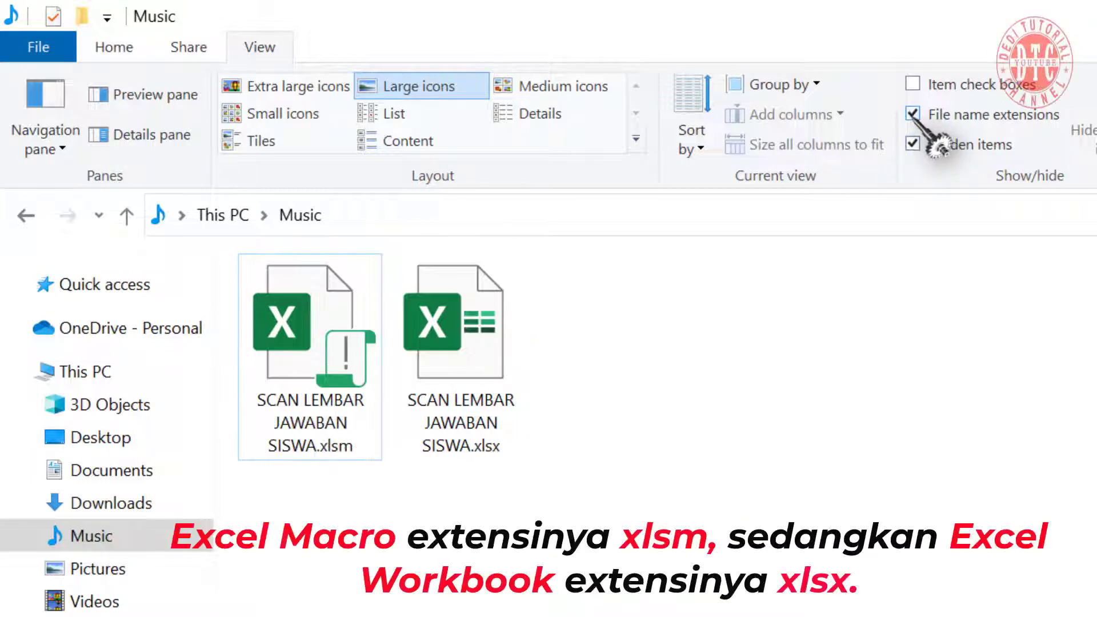
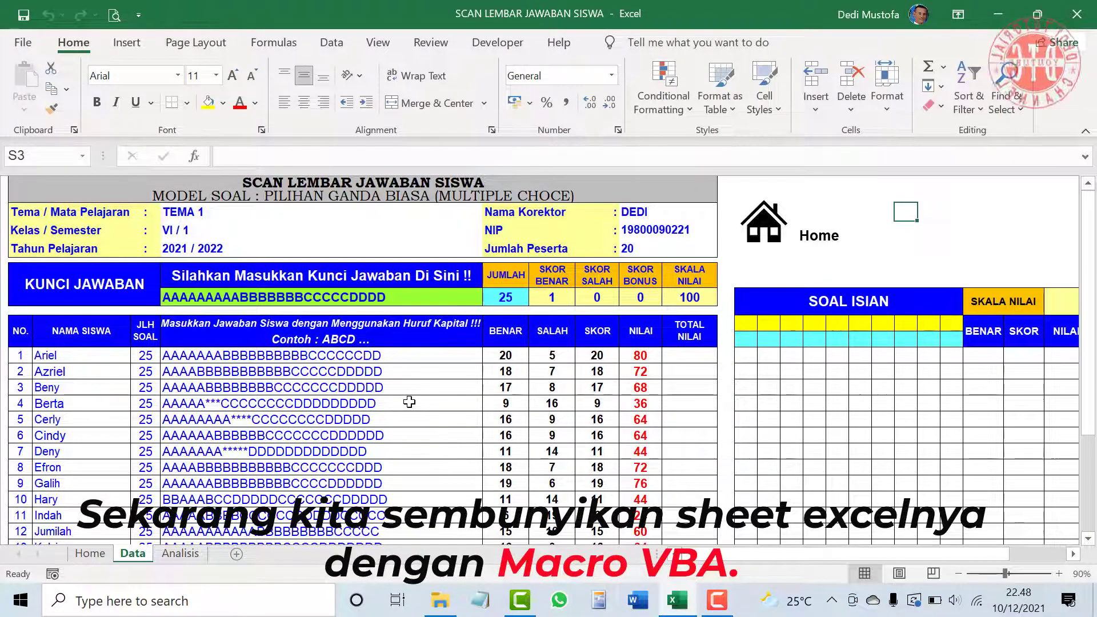
# Look through the ribbon tabs, then settle on the Developer tab commands.
pyautogui.click(495, 44)
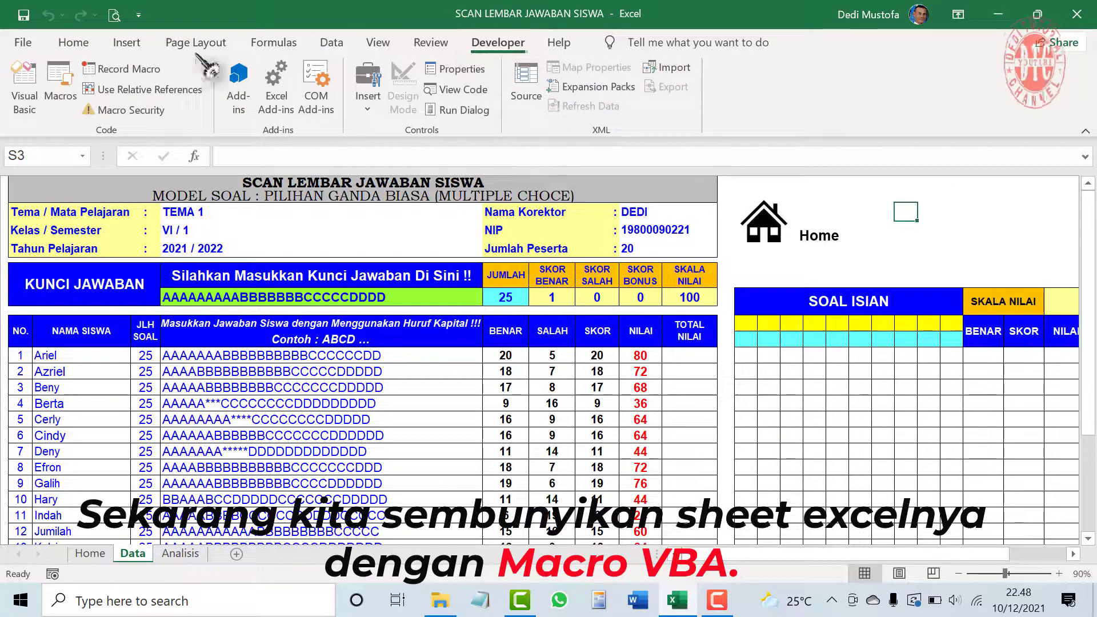
pyautogui.click(75, 44)
pyautogui.click(126, 44)
pyautogui.click(196, 44)
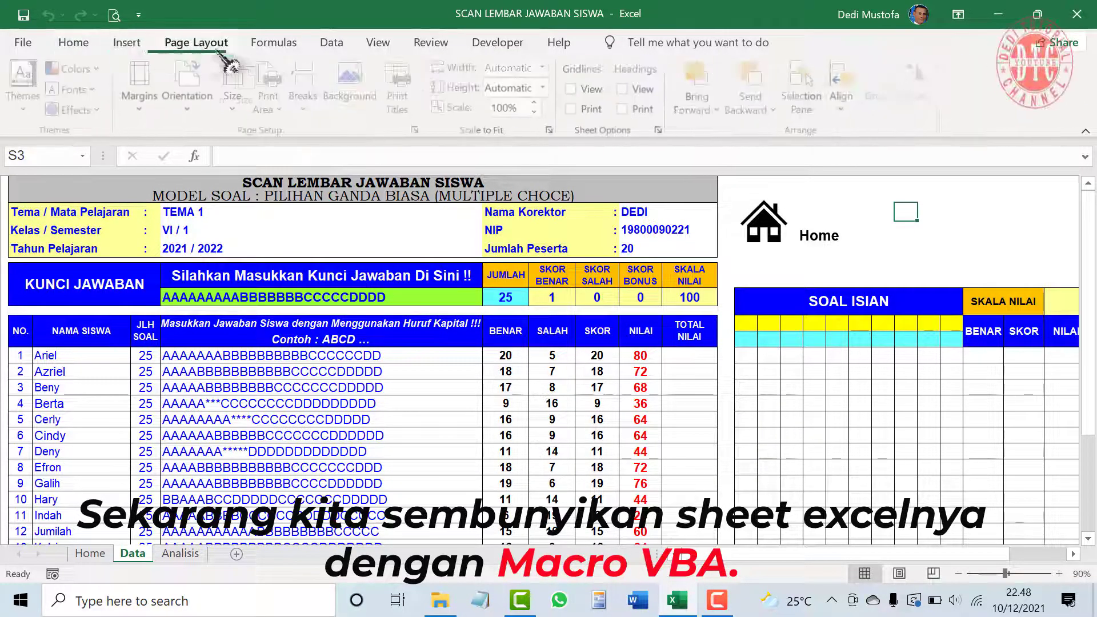
pyautogui.click(503, 48)
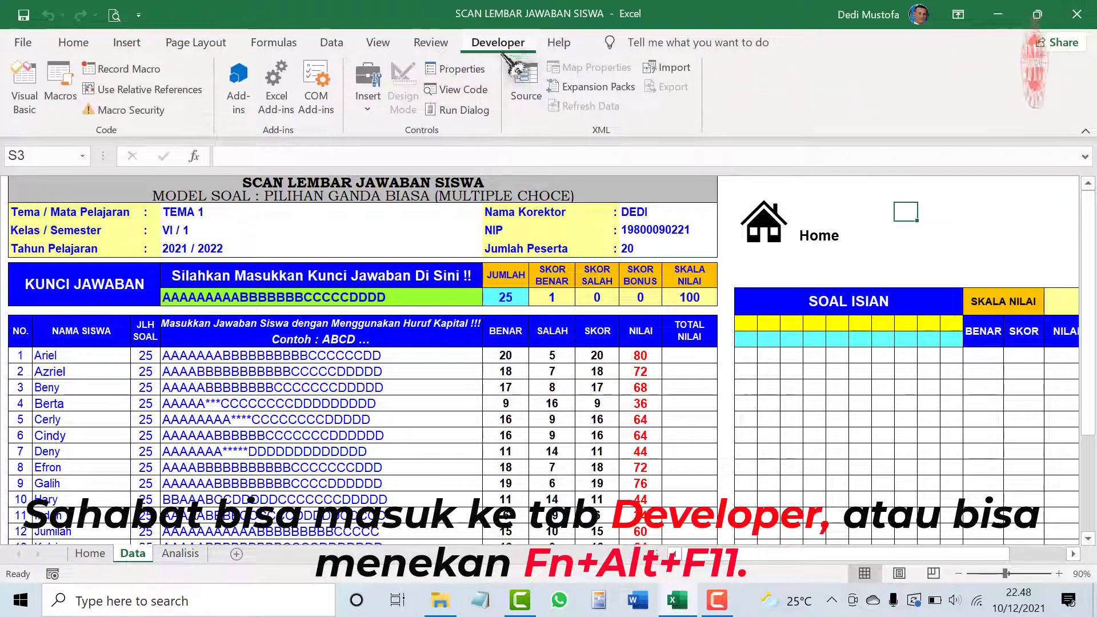
# Uncheck Developer under Main Tabs in Customize Ribbon and apply with OK.
pyautogui.click(139, 16)
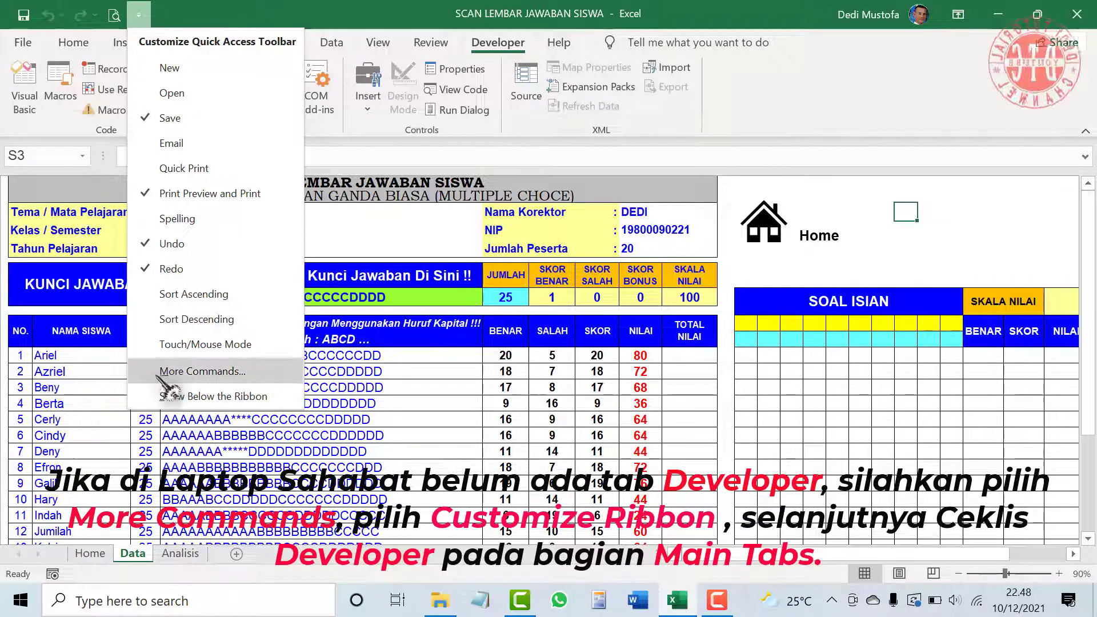
pyautogui.click(181, 371)
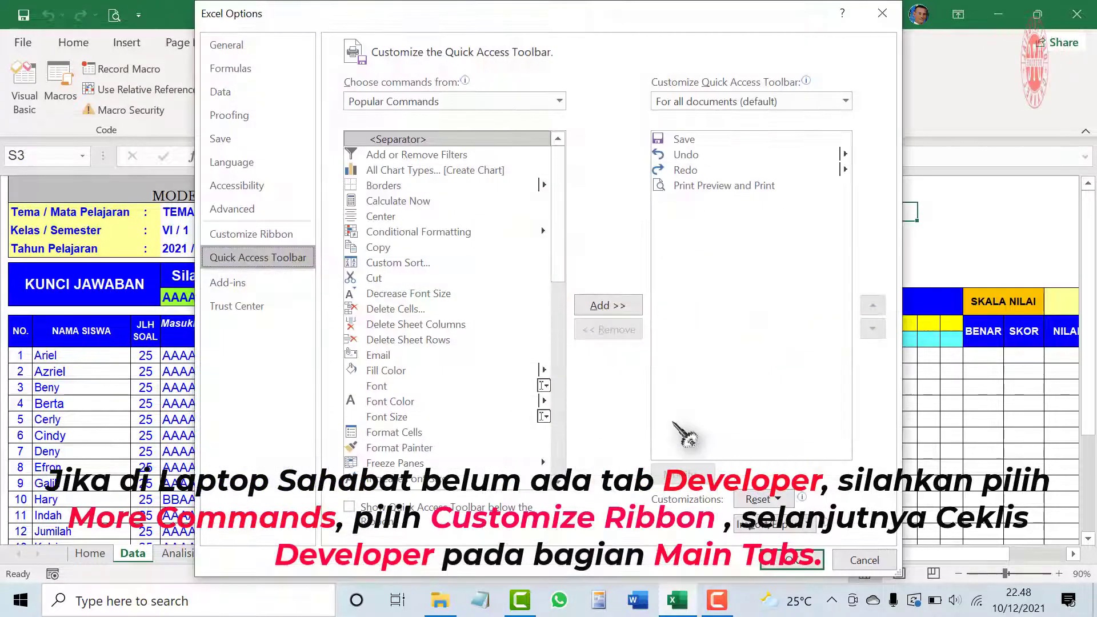
pyautogui.click(237, 240)
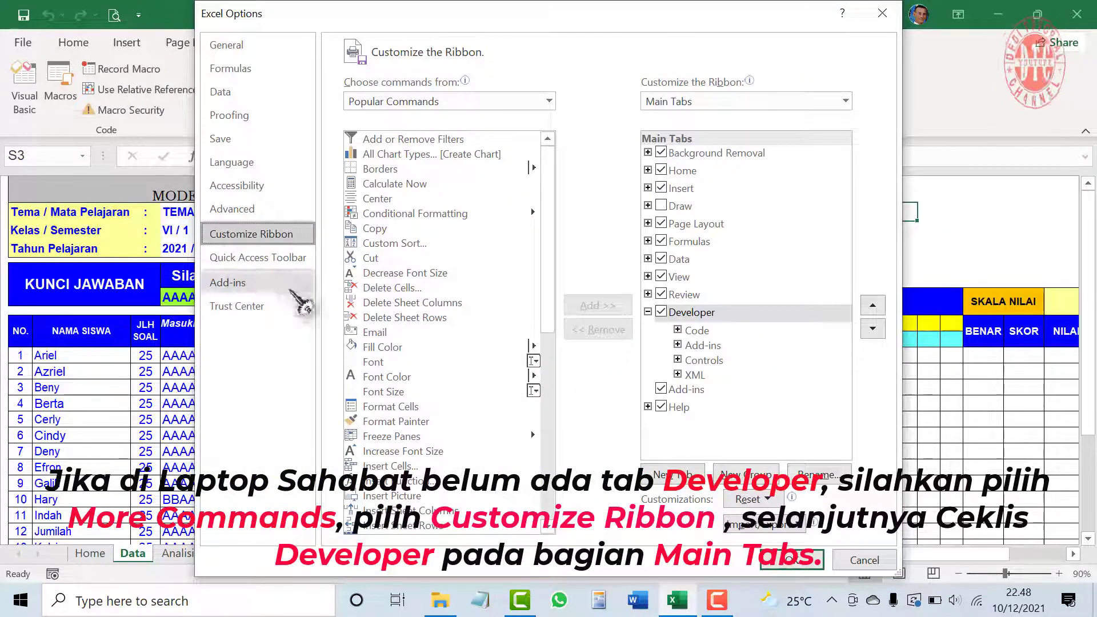
pyautogui.click(661, 313)
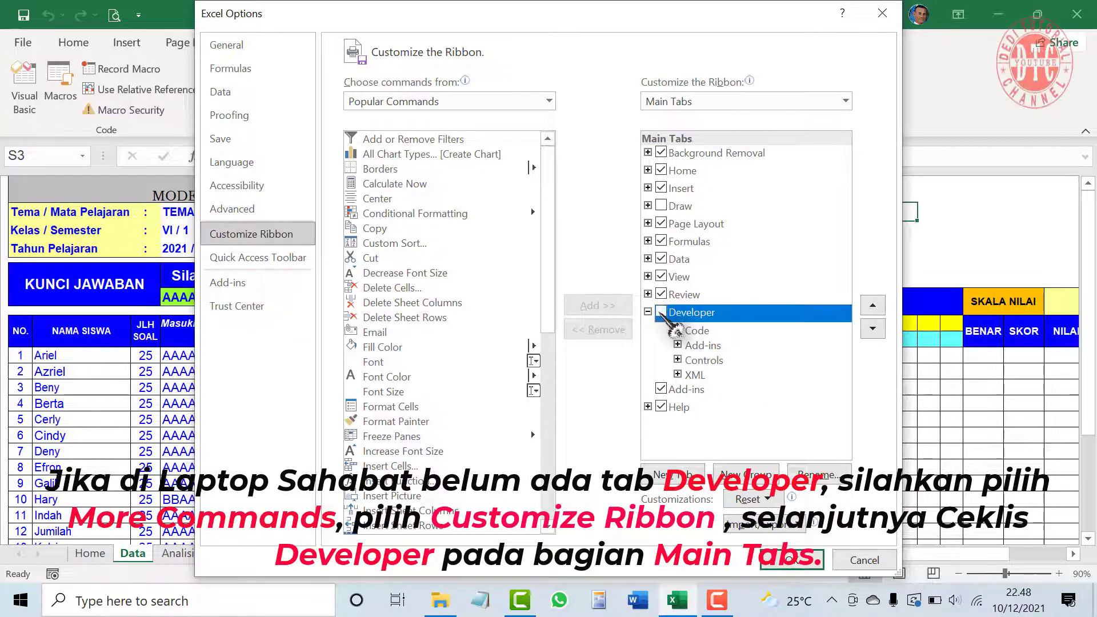
pyautogui.moveTo(607, 32)
pyautogui.mouseDown()
pyautogui.moveTo(629, 105)
pyautogui.moveTo(589, 95)
pyautogui.mouseUp()
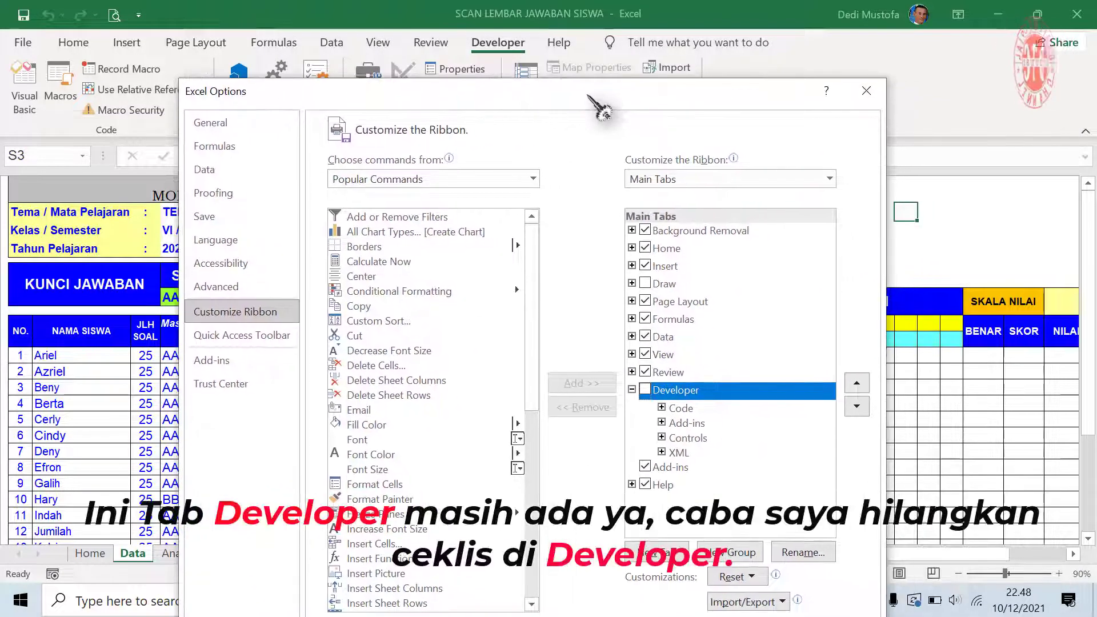
pyautogui.moveTo(511, 94); pyautogui.dragTo(618, 35)
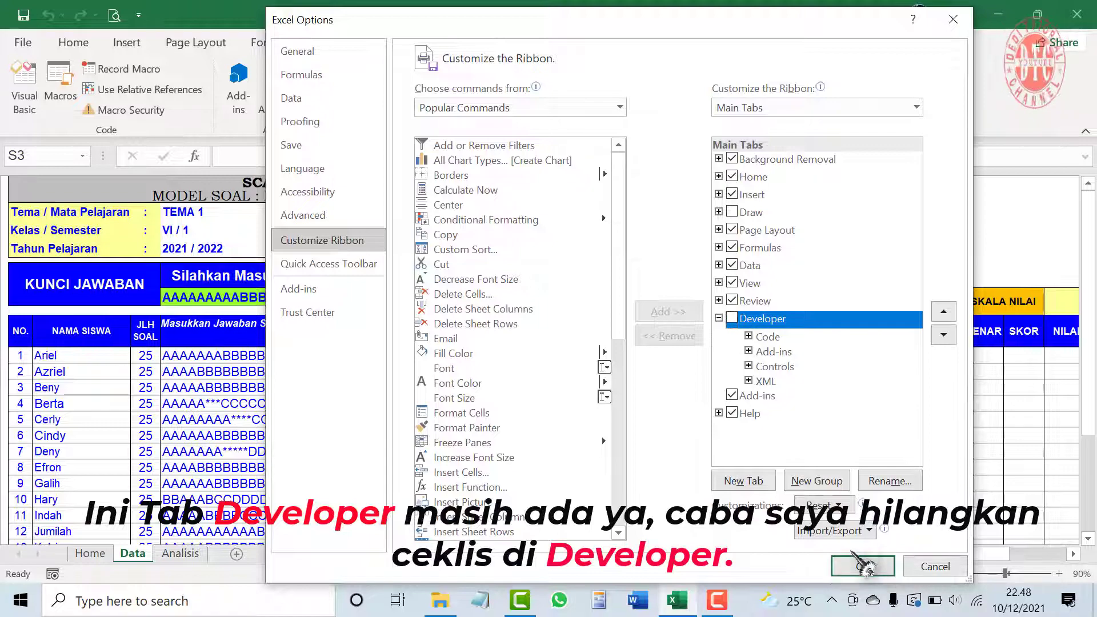
pyautogui.click(864, 565)
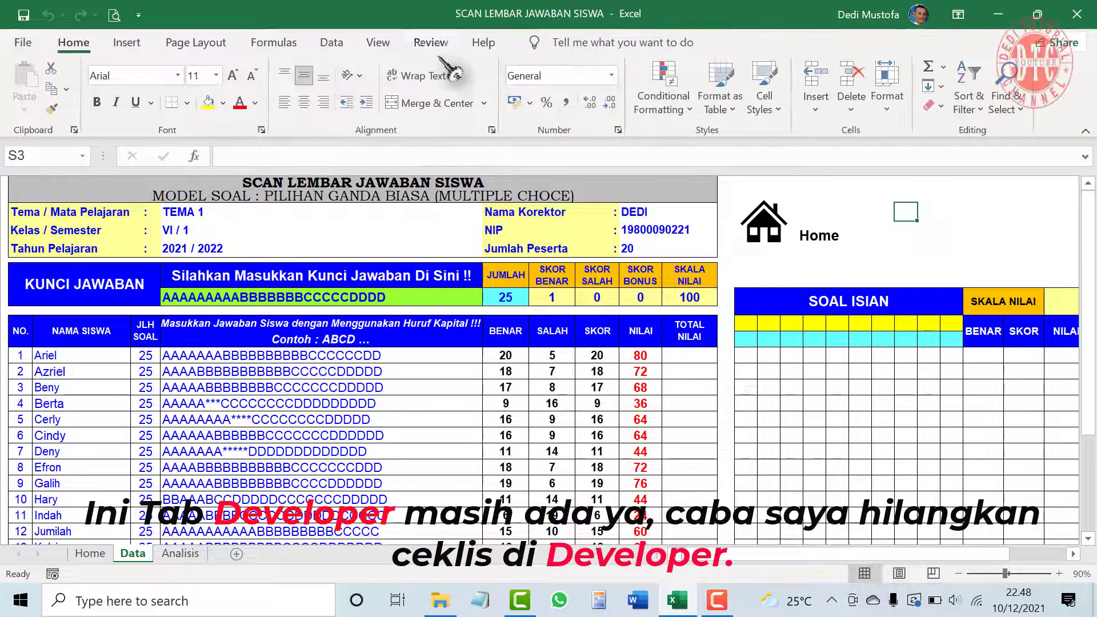
# Re-check Developer in Customize Ribbon and confirm with OK.
pyautogui.click(139, 15)
pyautogui.click(189, 367)
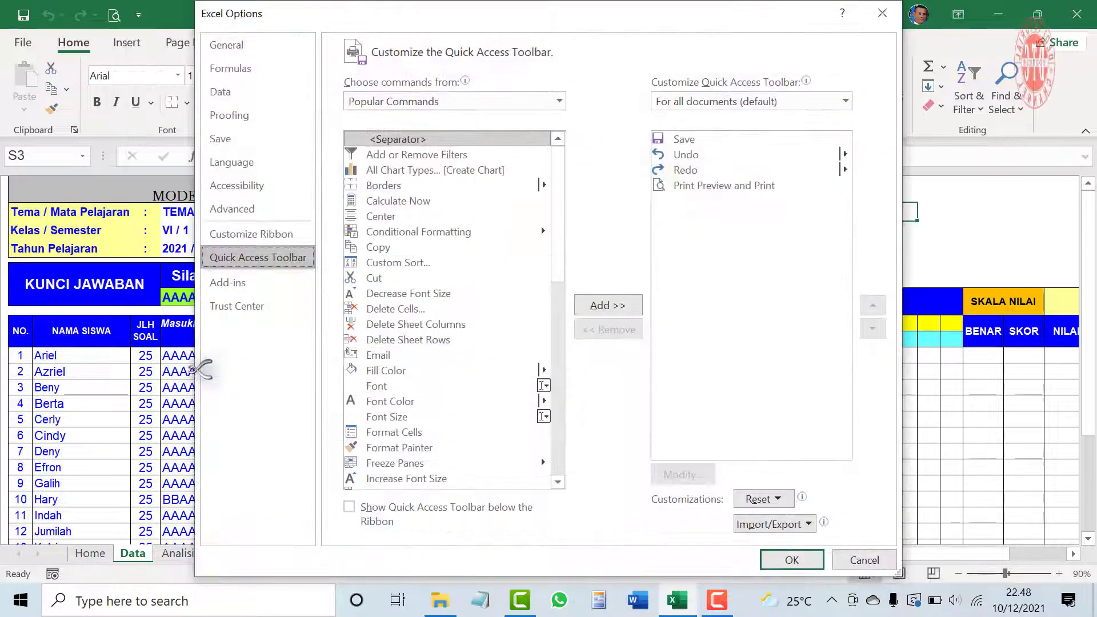
pyautogui.click(254, 235)
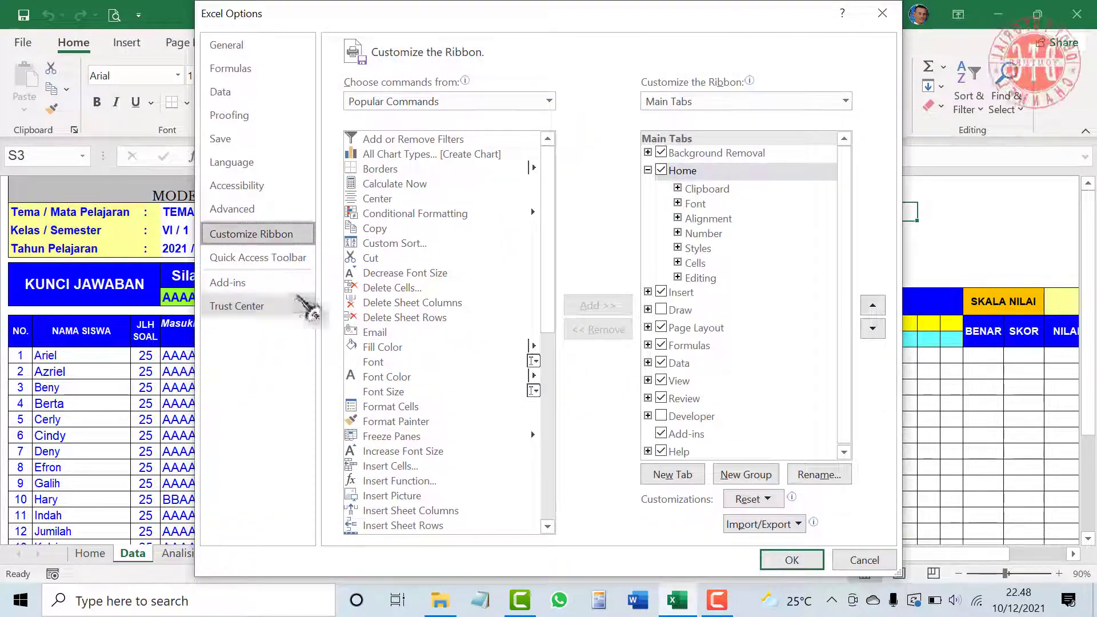
pyautogui.click(662, 417)
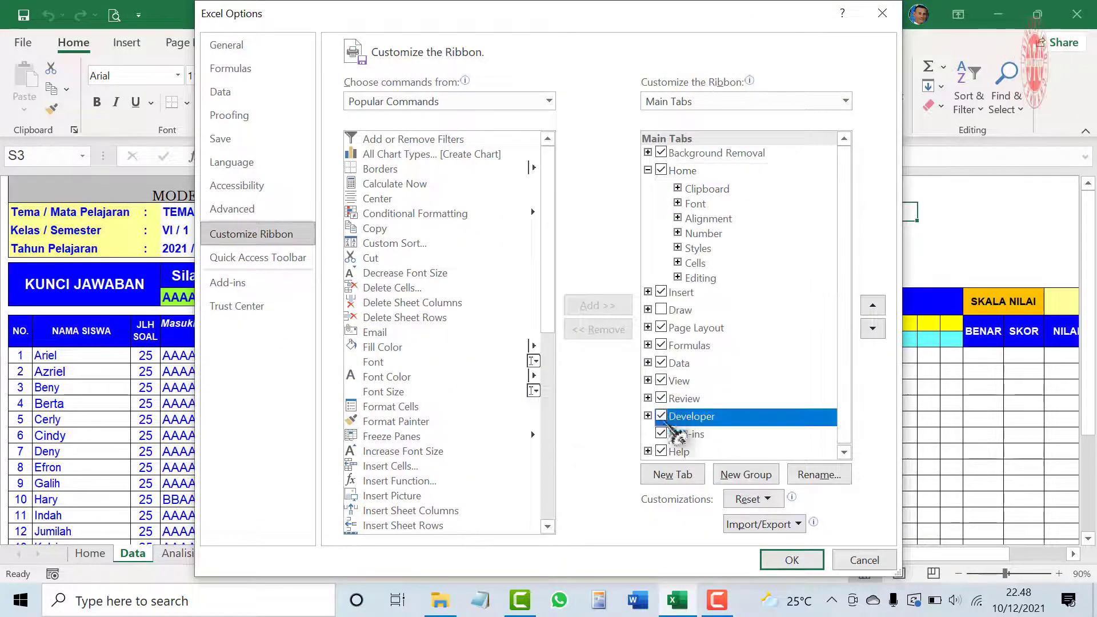
pyautogui.click(811, 563)
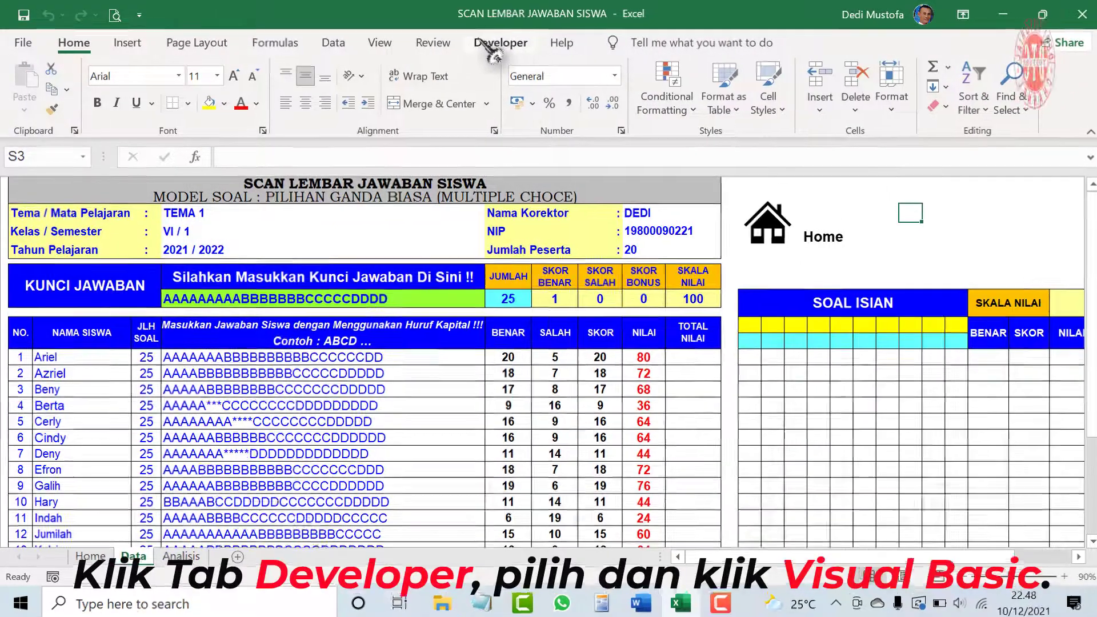
# Open the Visual Basic editor and insert a new module, Module1.
pyautogui.click(486, 43)
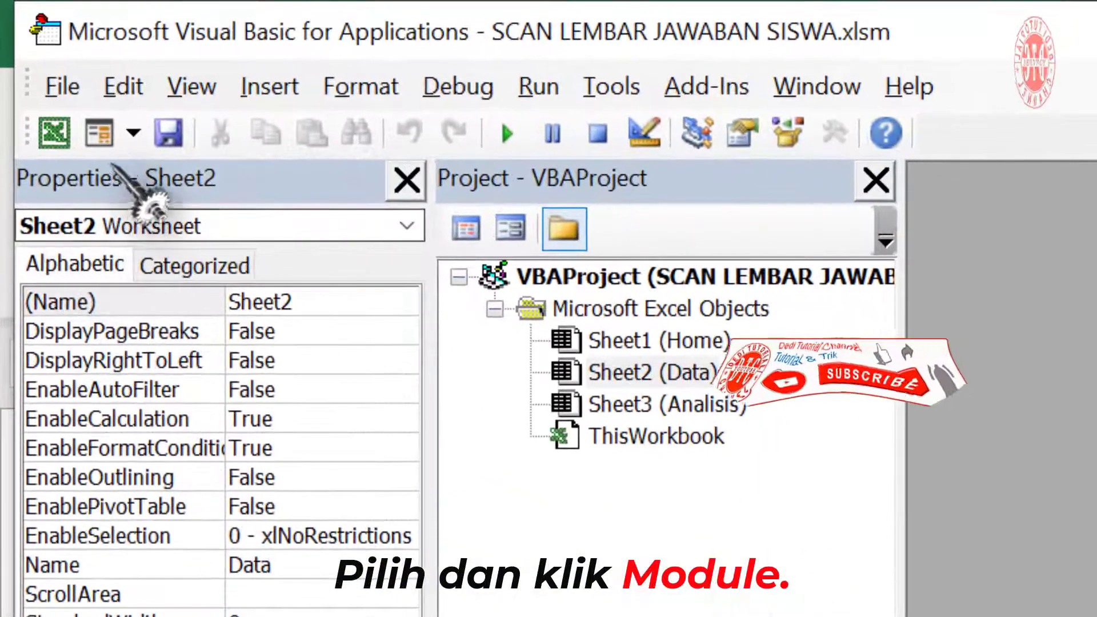
pyautogui.click(133, 132)
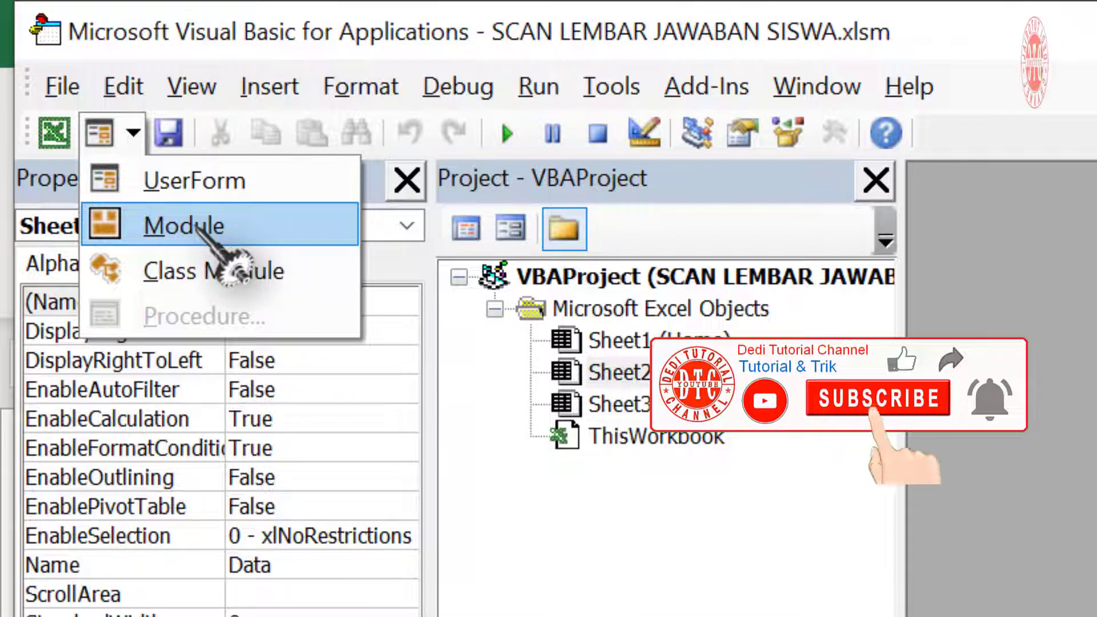
pyautogui.click(221, 229)
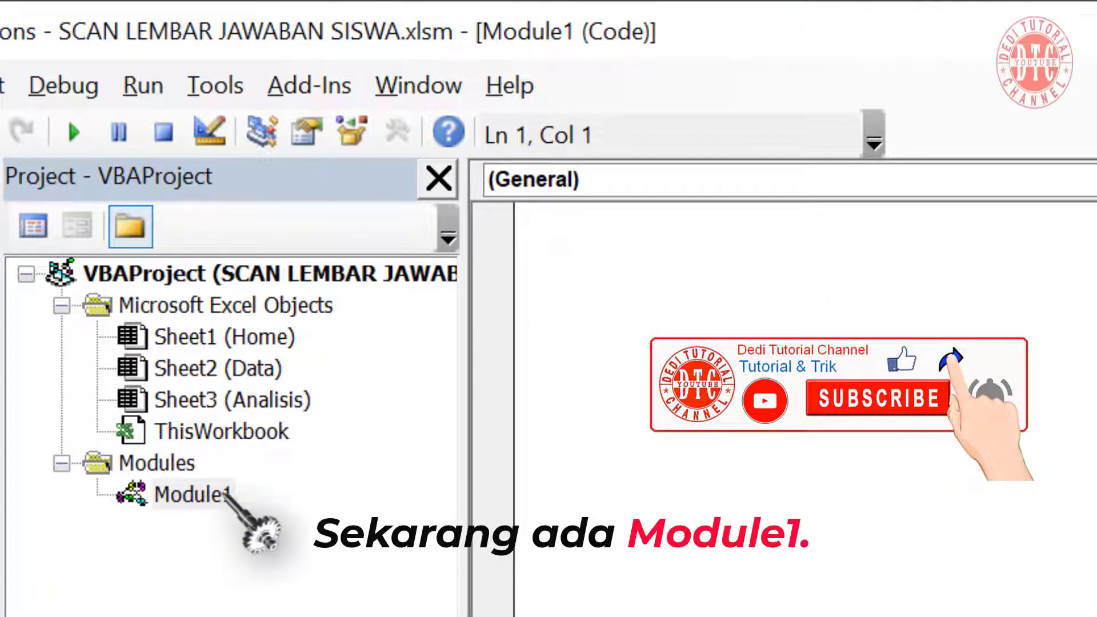
# Start Sub hidetabs() and browse the ActiveWindow member list for DisplayWorkbookTabs.
pyautogui.write('sub')
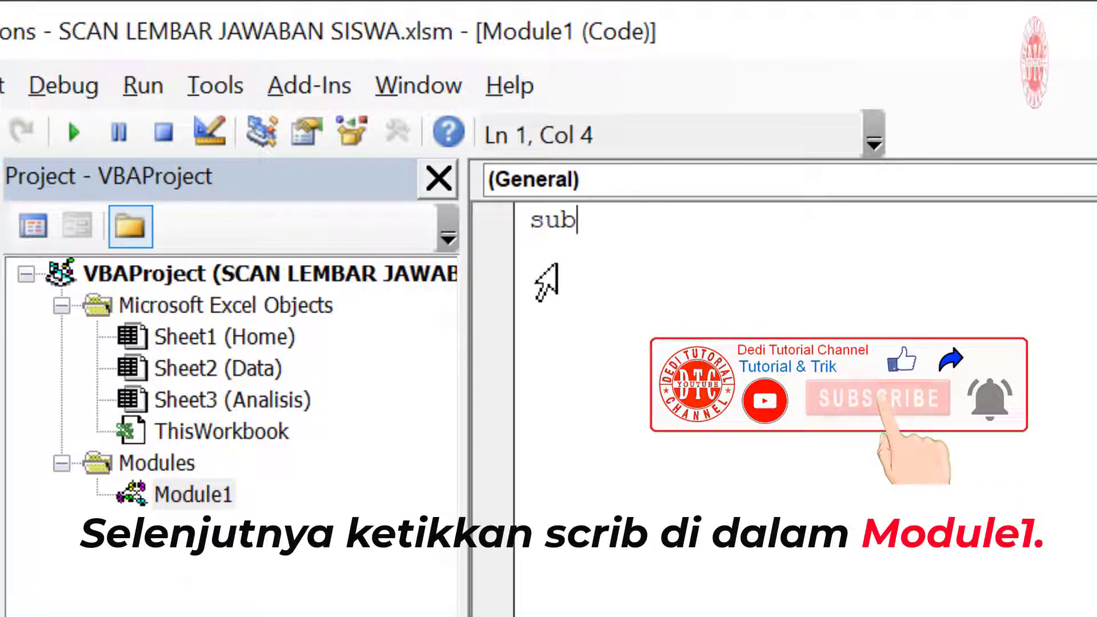
pyautogui.write(' hi')
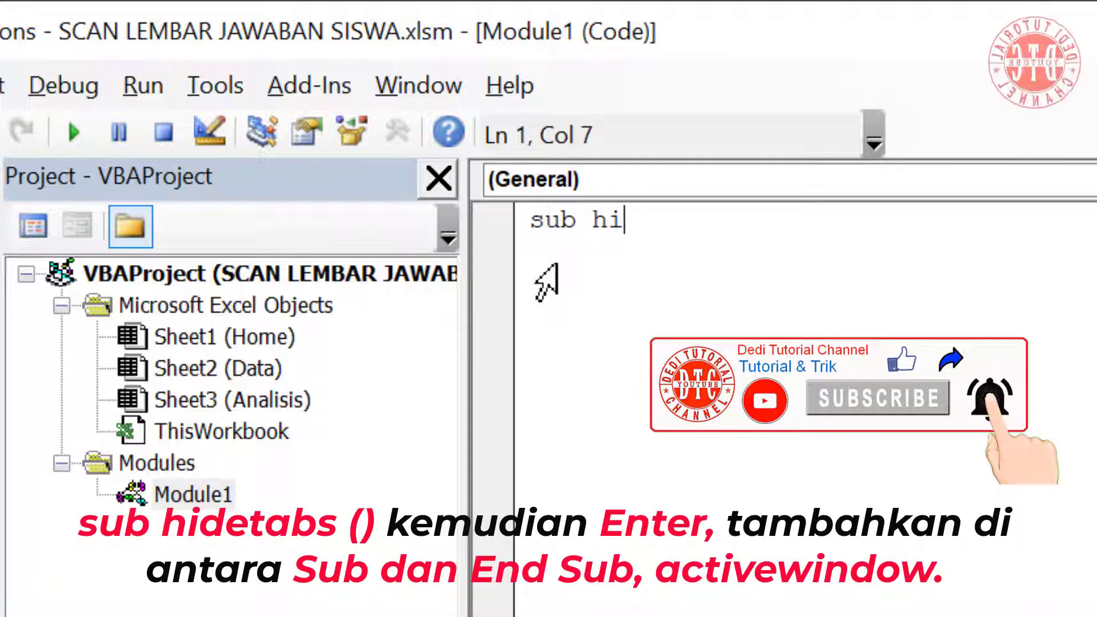
pyautogui.write('detab')
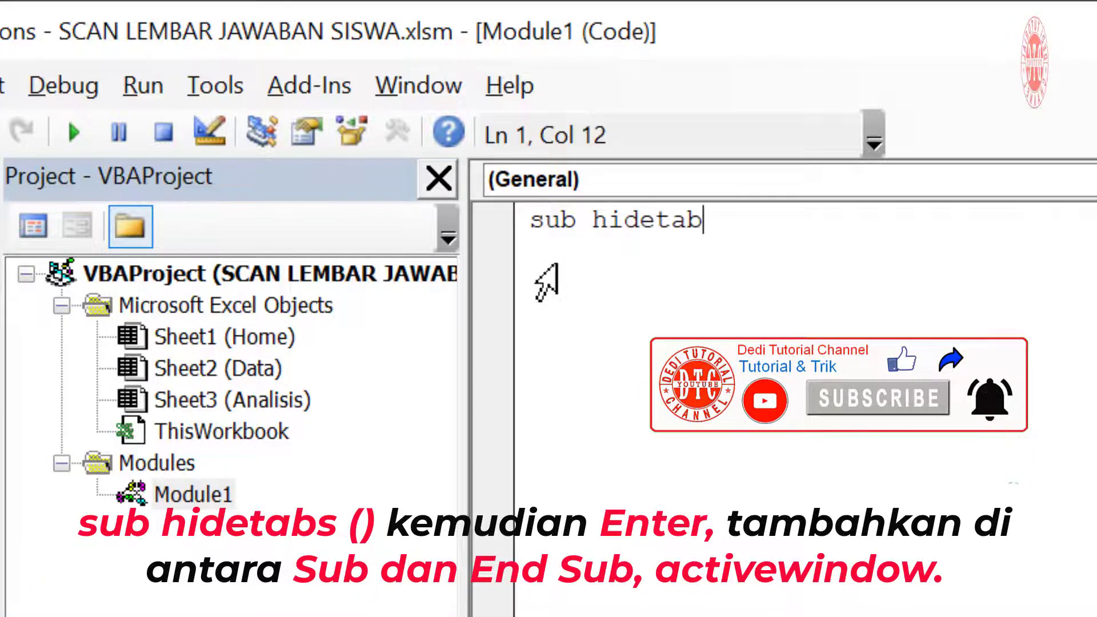
pyautogui.write('s')
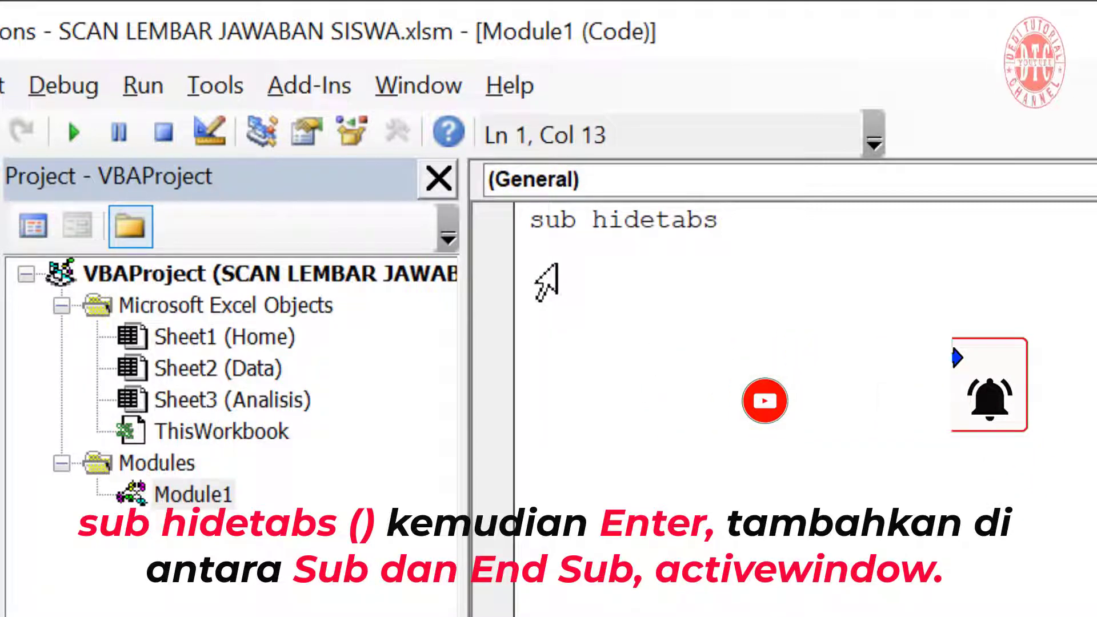
pyautogui.write('()')
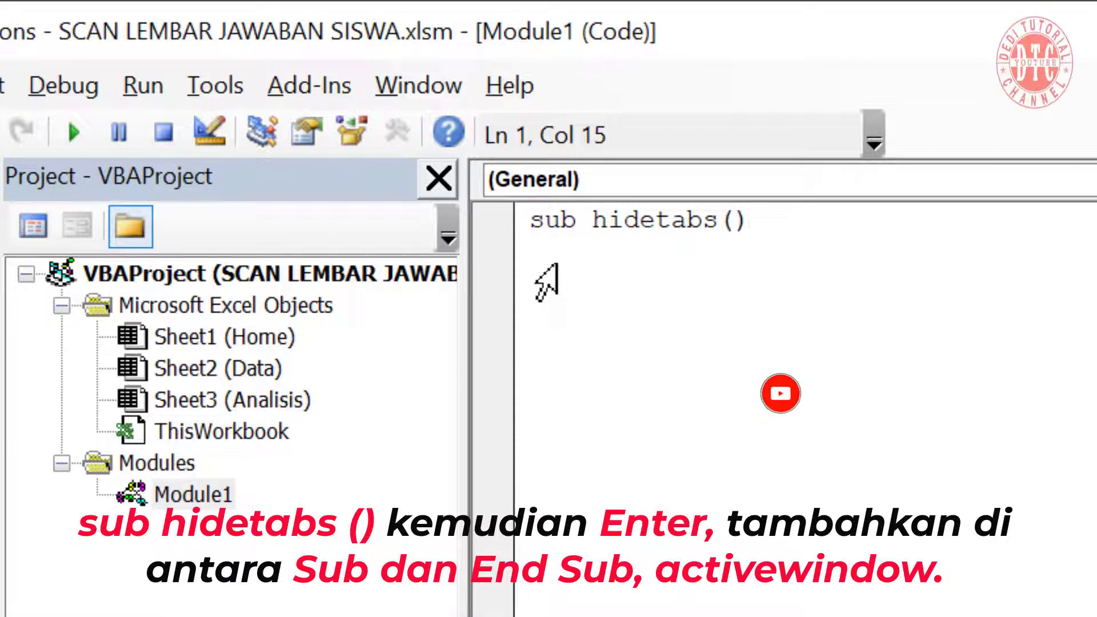
pyautogui.press('Return')
pyautogui.write('activewindow')
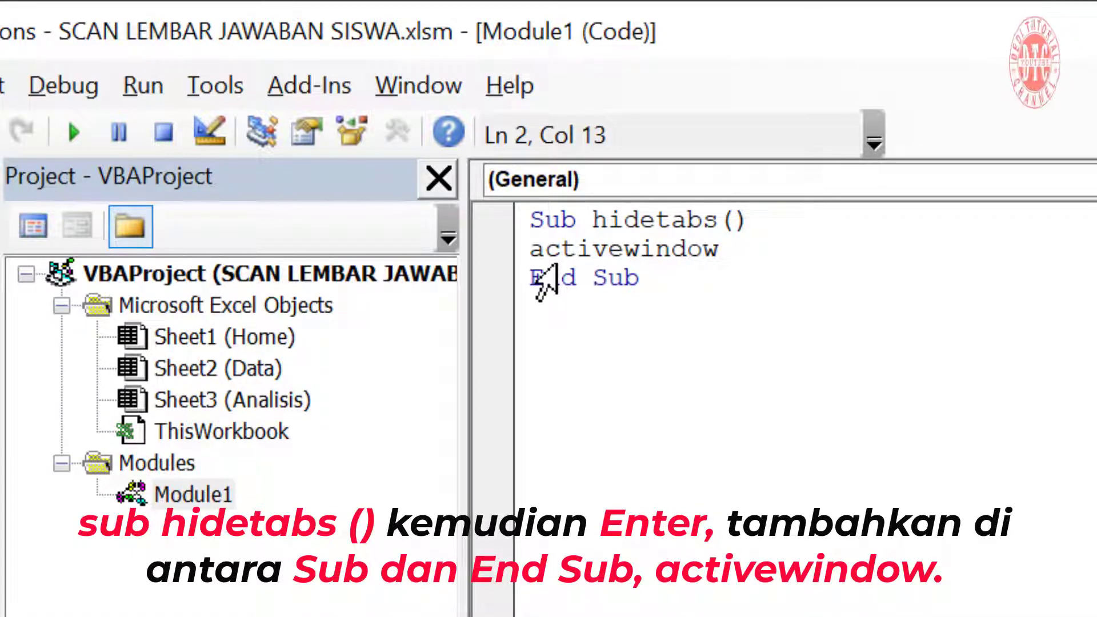
pyautogui.write('.')
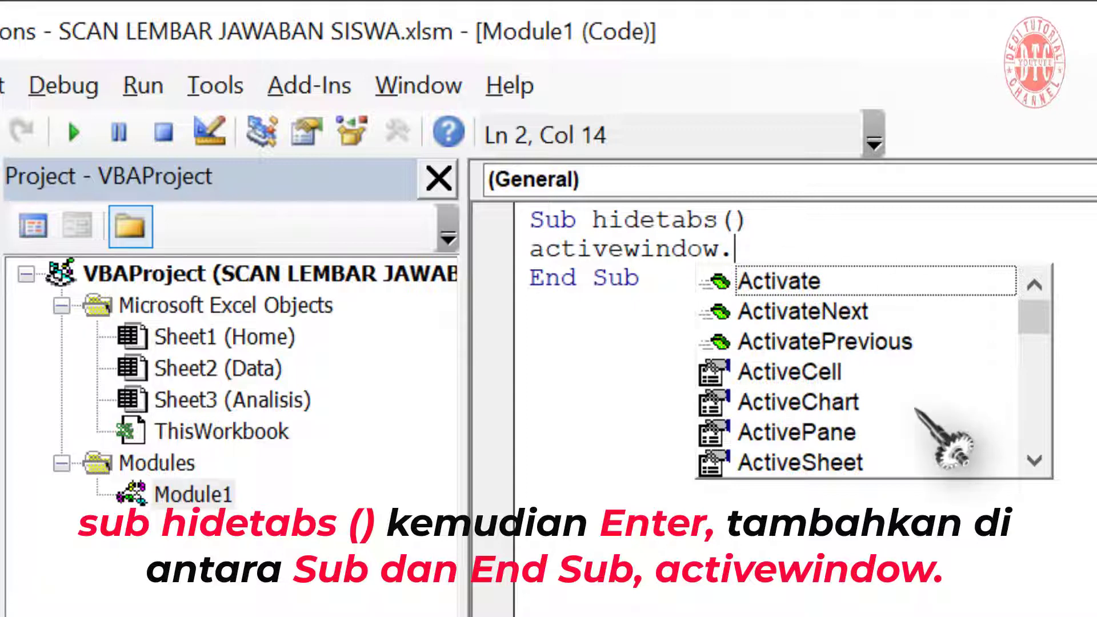
pyautogui.click(1034, 460)
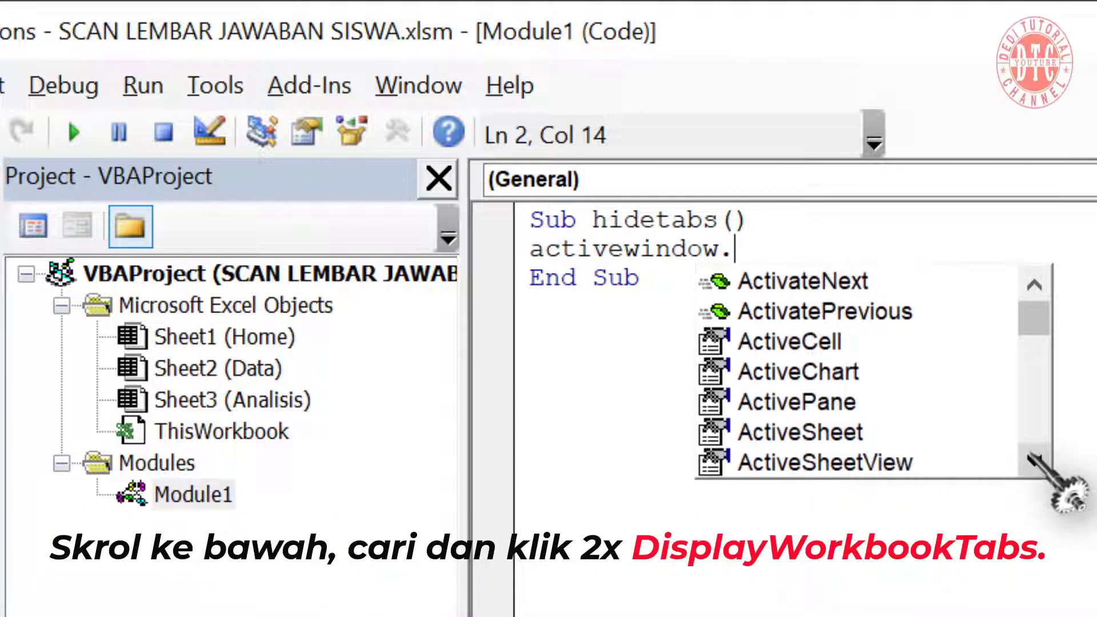
pyautogui.scroll(1, 1032, 458)
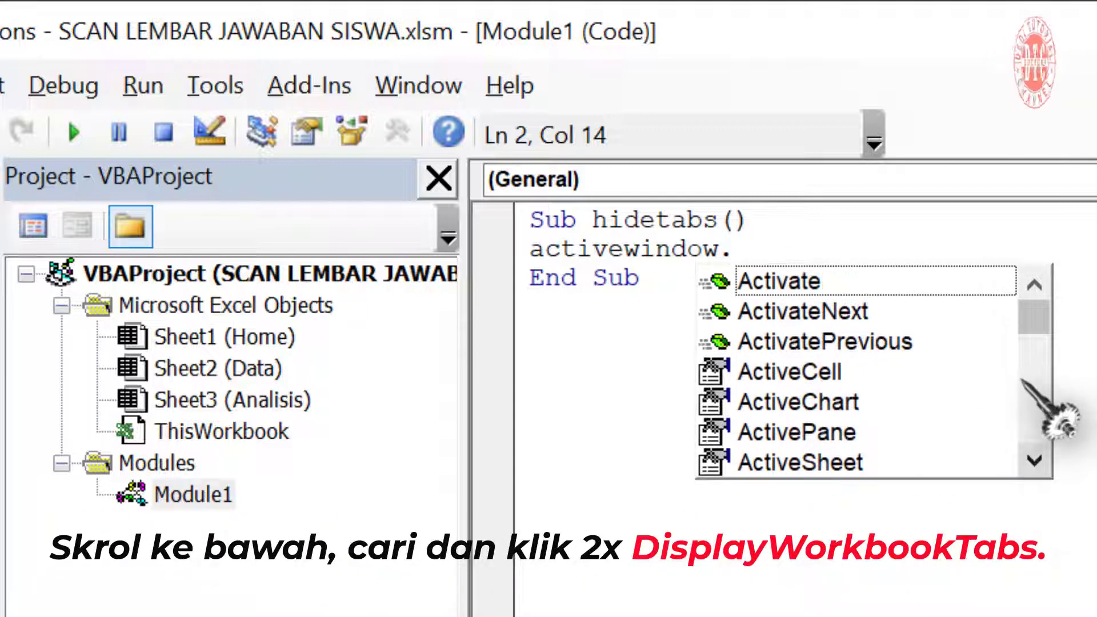
pyautogui.click(1034, 460)
pyautogui.click(1035, 460)
pyautogui.click(1034, 460)
pyautogui.click(1034, 460)
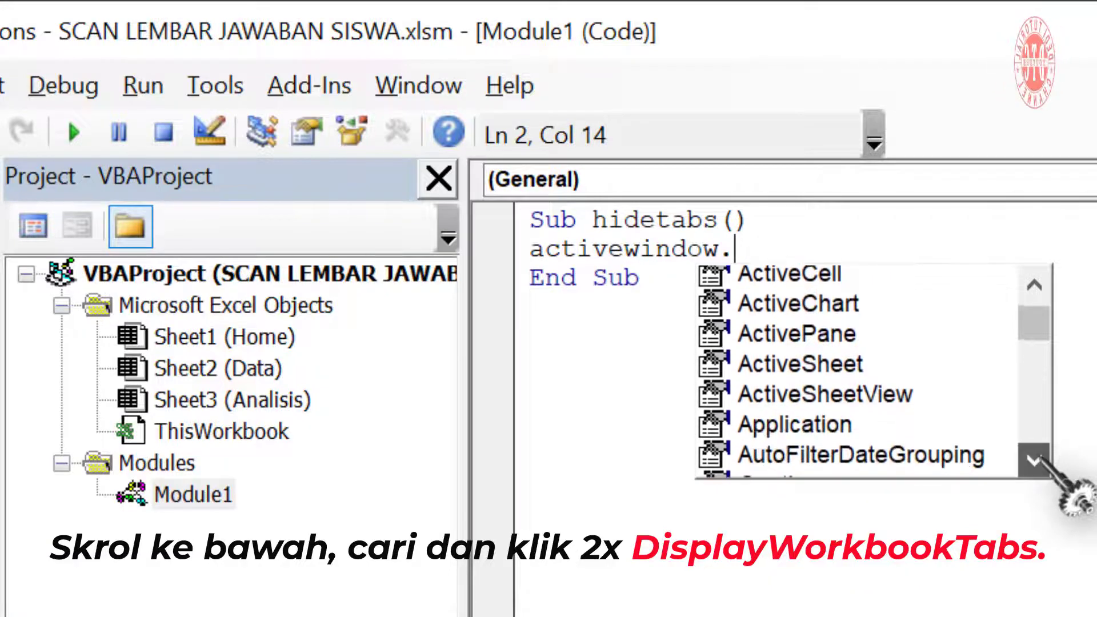
pyautogui.click(1035, 460)
pyautogui.click(1034, 460)
pyautogui.click(1034, 460)
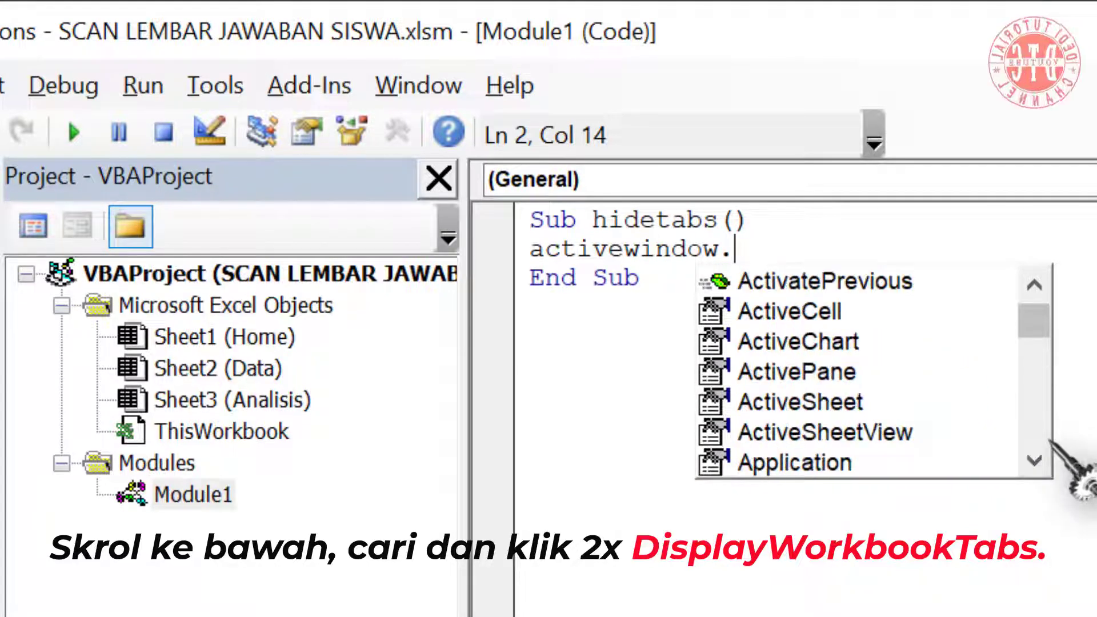
pyautogui.scroll(-1, 1032, 446)
pyautogui.scroll(-3, 1032, 446)
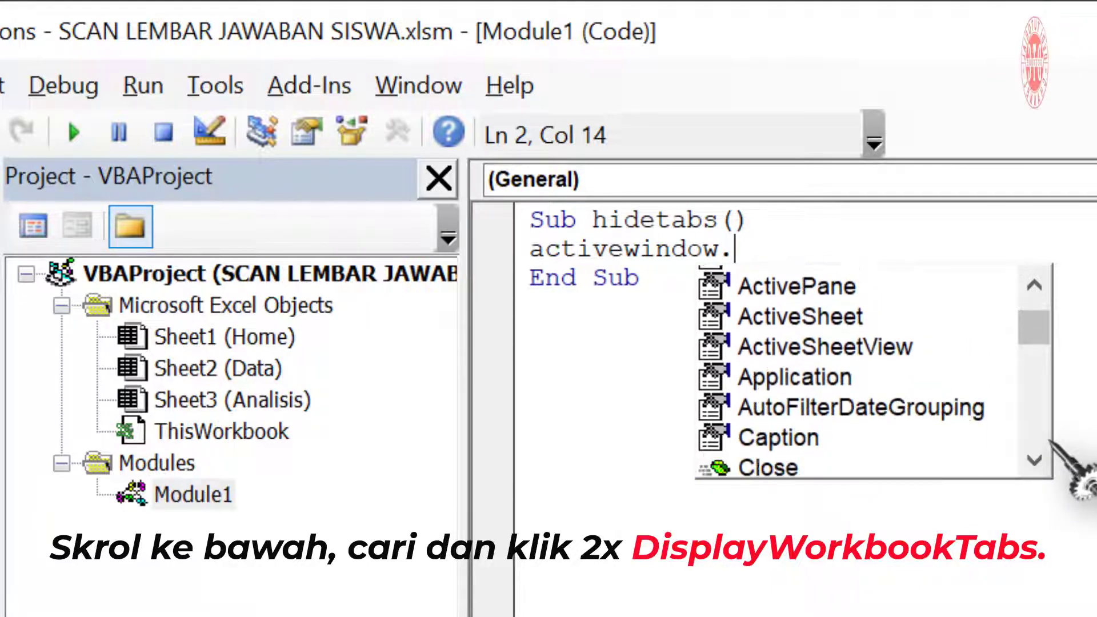
pyautogui.scroll(-2, 1050, 443)
pyautogui.scroll(-1, 1051, 443)
pyautogui.scroll(-2, 1050, 443)
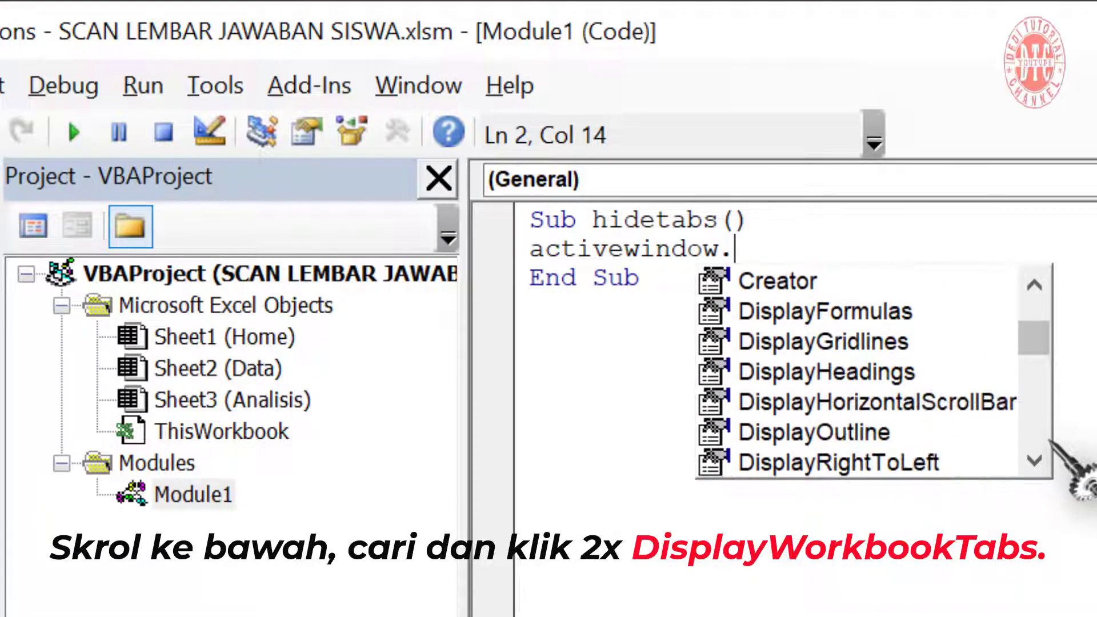
pyautogui.scroll(-1, 1050, 443)
pyautogui.scroll(-2, 1051, 443)
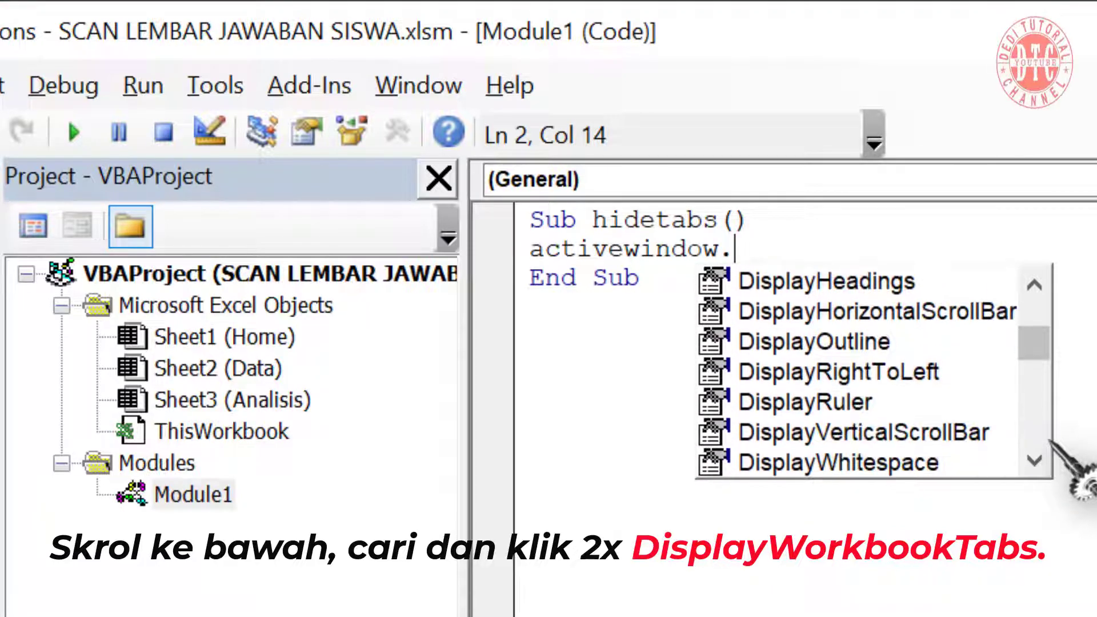
pyautogui.scroll(-3, 1051, 443)
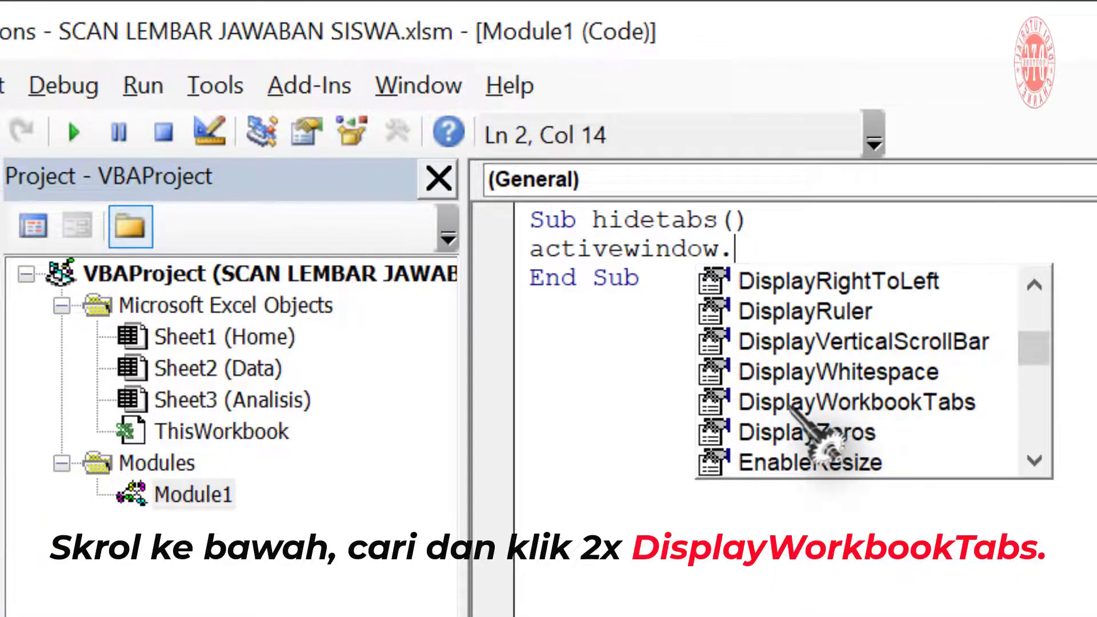
# Complete the line as ActiveWindow.DisplayWorkbookTabs = False.
pyautogui.click(819, 404)
pyautogui.doubleClick(818, 403)
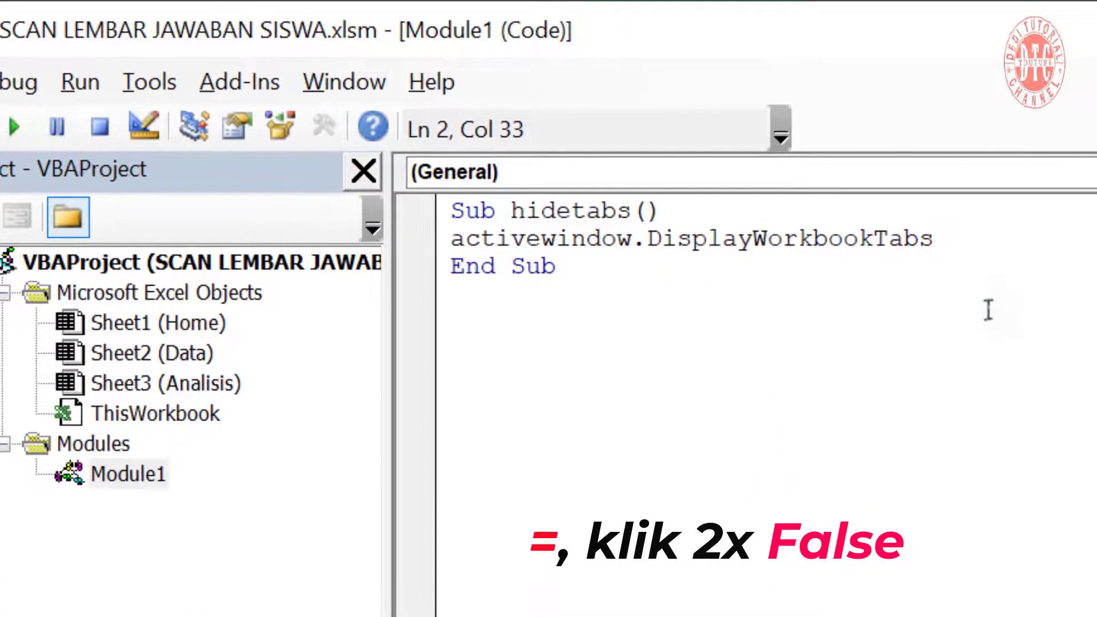
pyautogui.write('=')
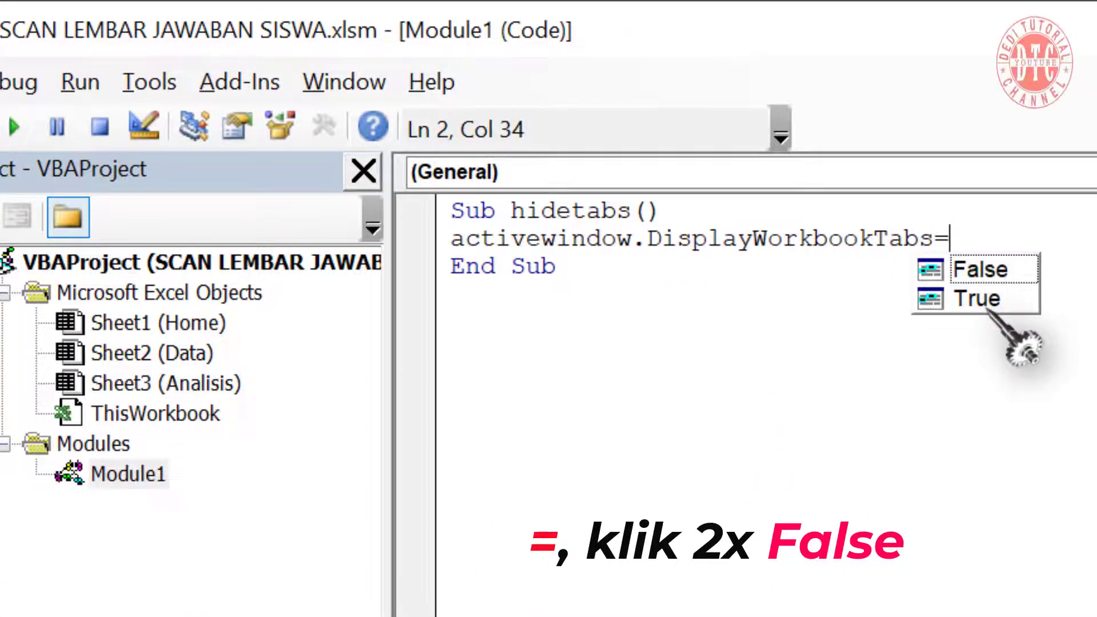
pyautogui.doubleClick(995, 271)
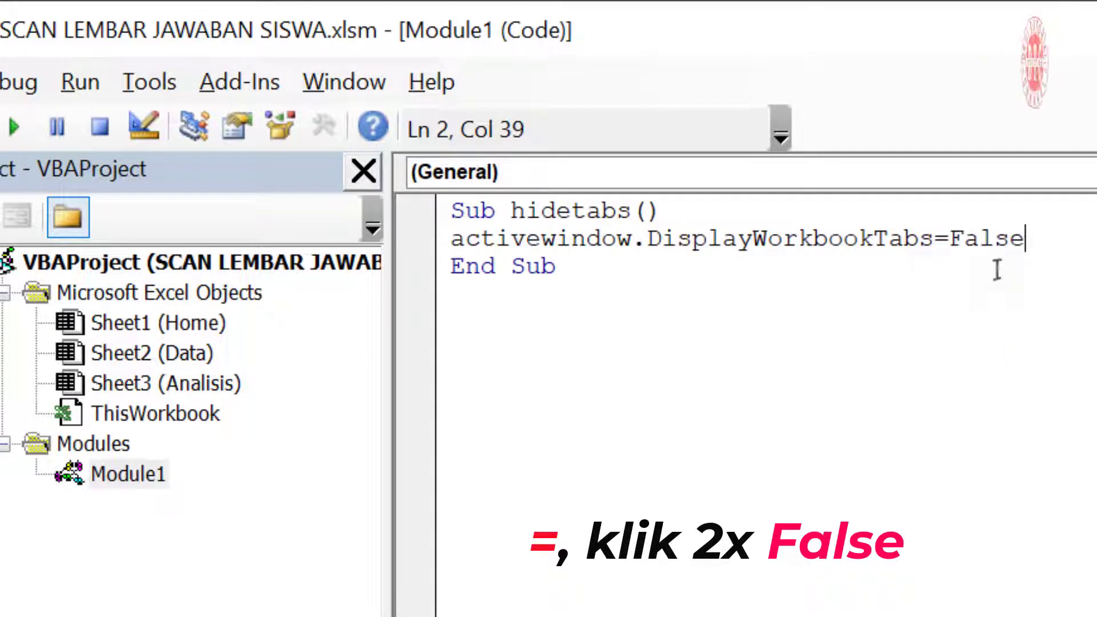
pyautogui.click(984, 355)
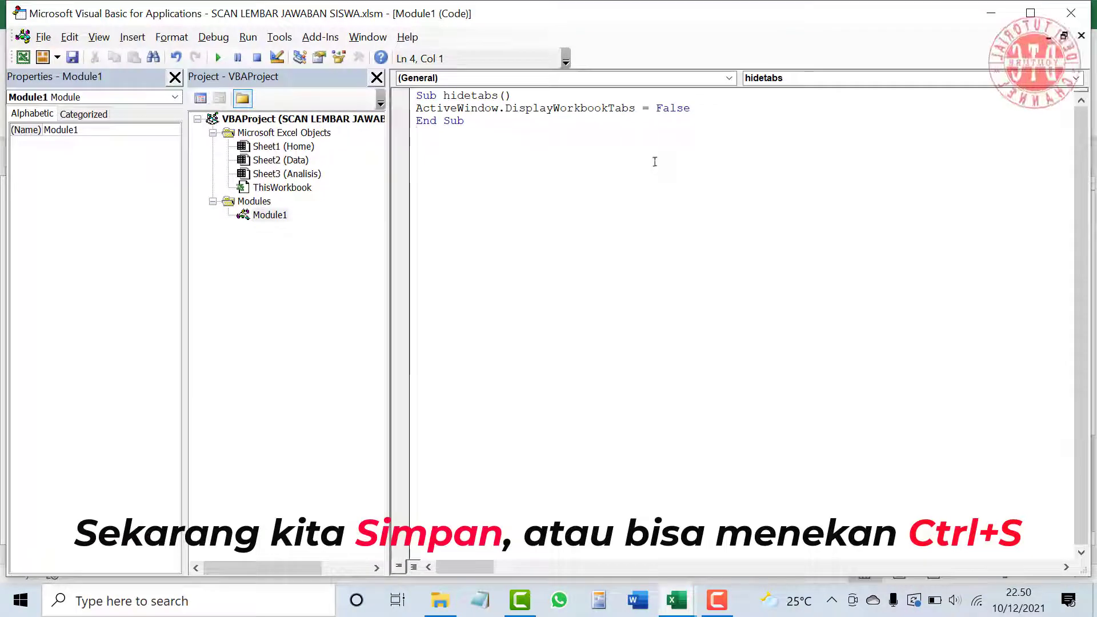
# Back in Excel, cycle through the Home, Data and Analisis sheet tabs.
pyautogui.click(24, 58)
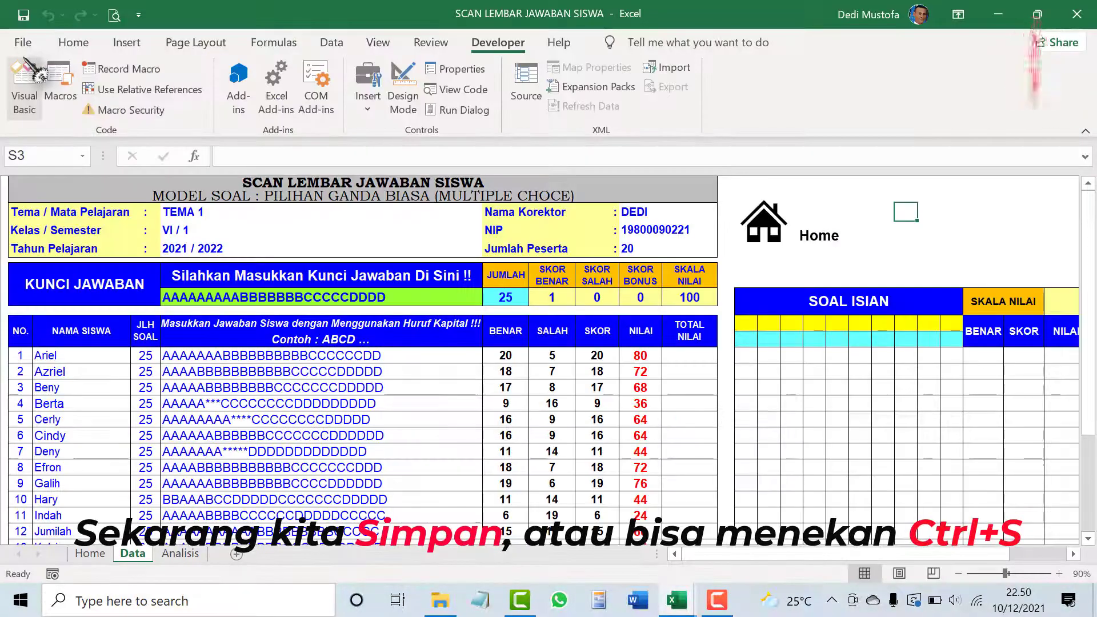
pyautogui.click(90, 553)
pyautogui.click(132, 553)
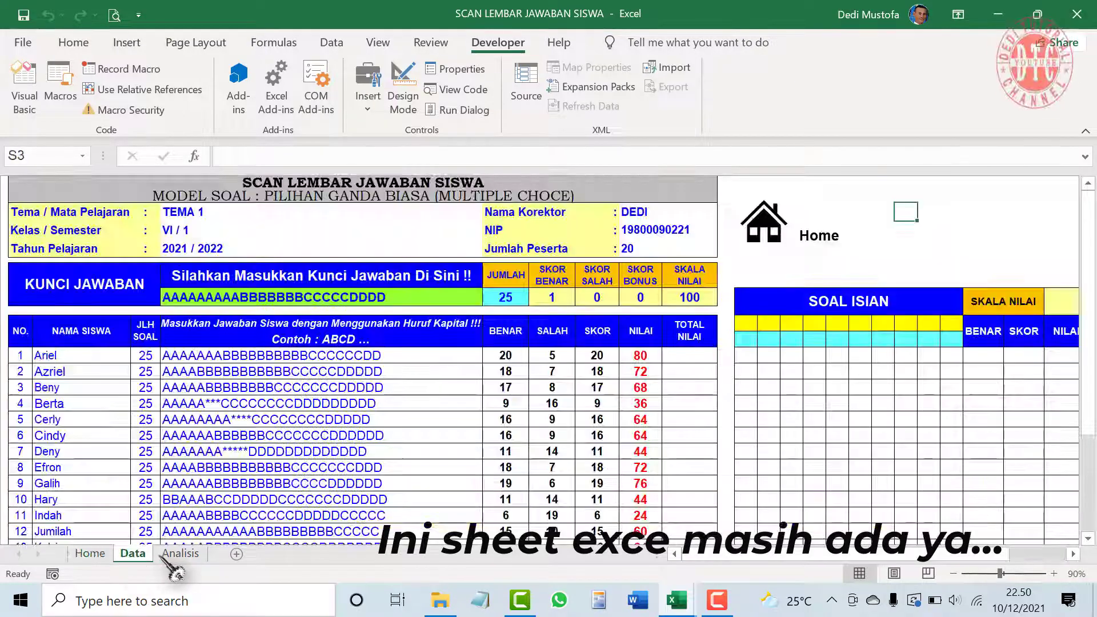
pyautogui.click(177, 553)
pyautogui.click(92, 554)
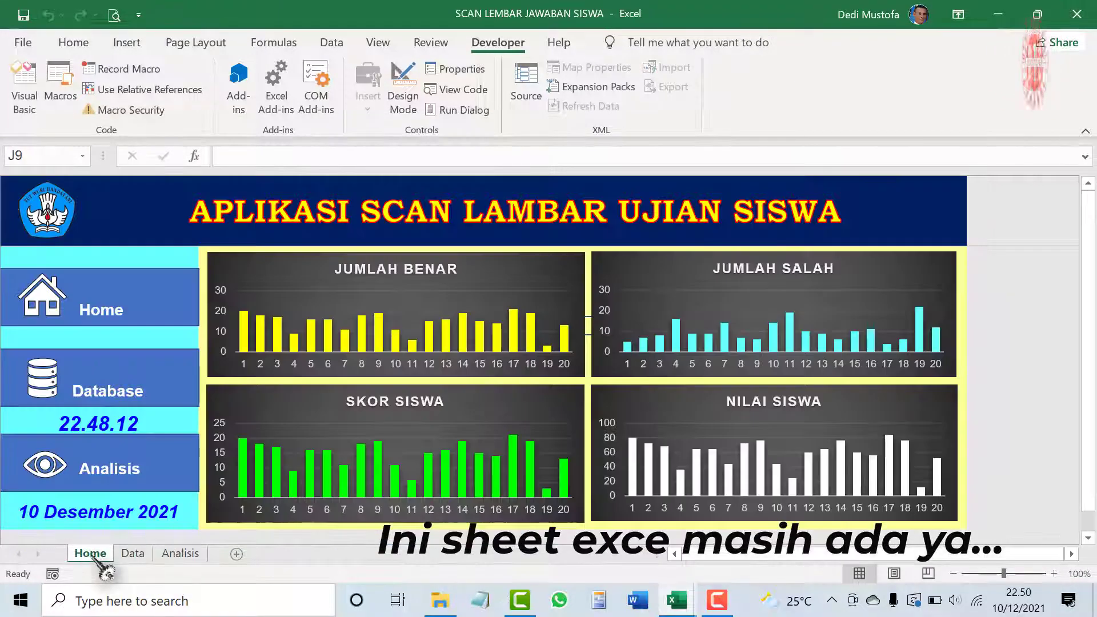
pyautogui.click(132, 554)
pyautogui.click(172, 554)
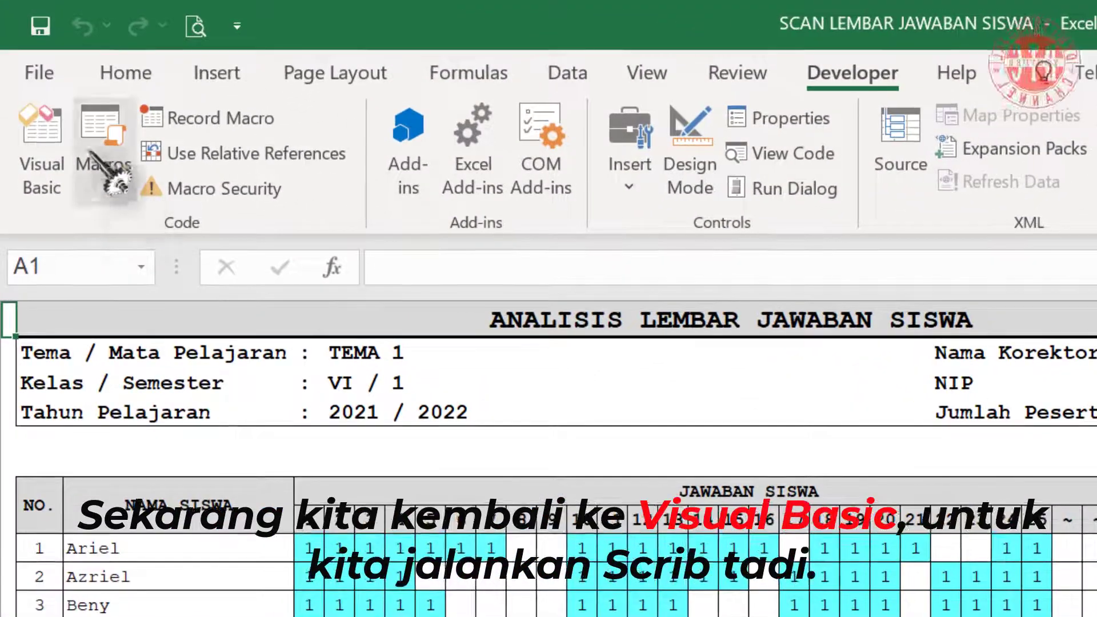
# Run the hidetabs macro from the VBA editor and return to the workbook.
pyautogui.click(60, 171)
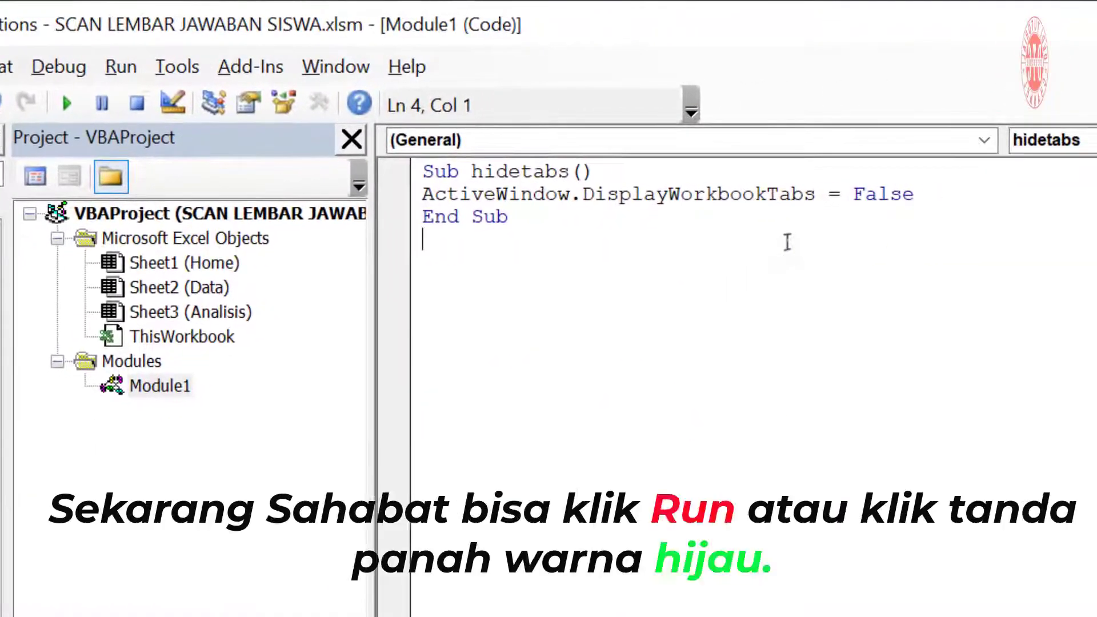
pyautogui.click(68, 103)
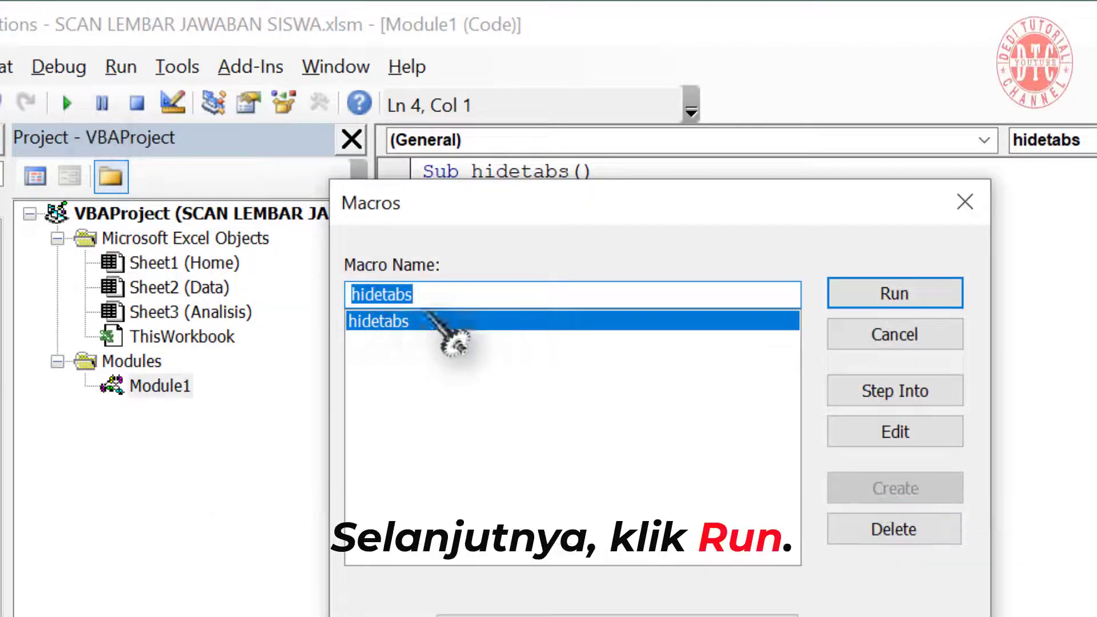
pyautogui.click(883, 295)
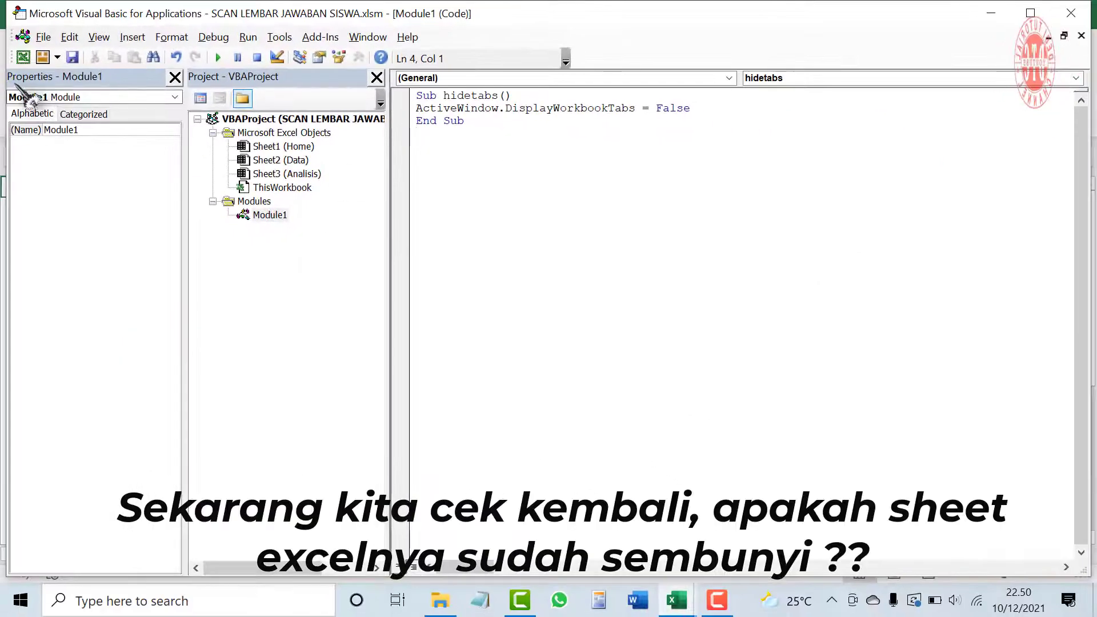
pyautogui.click(23, 58)
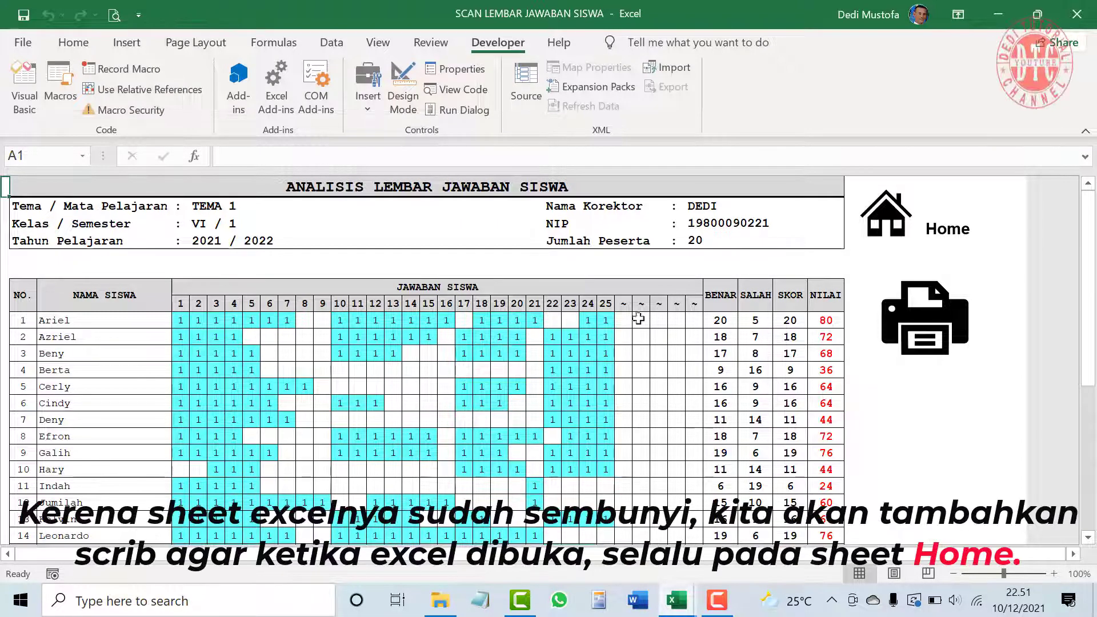
# Go from the Analisis sheet through the Home dashboard to the Database sheet.
pyautogui.click(24, 85)
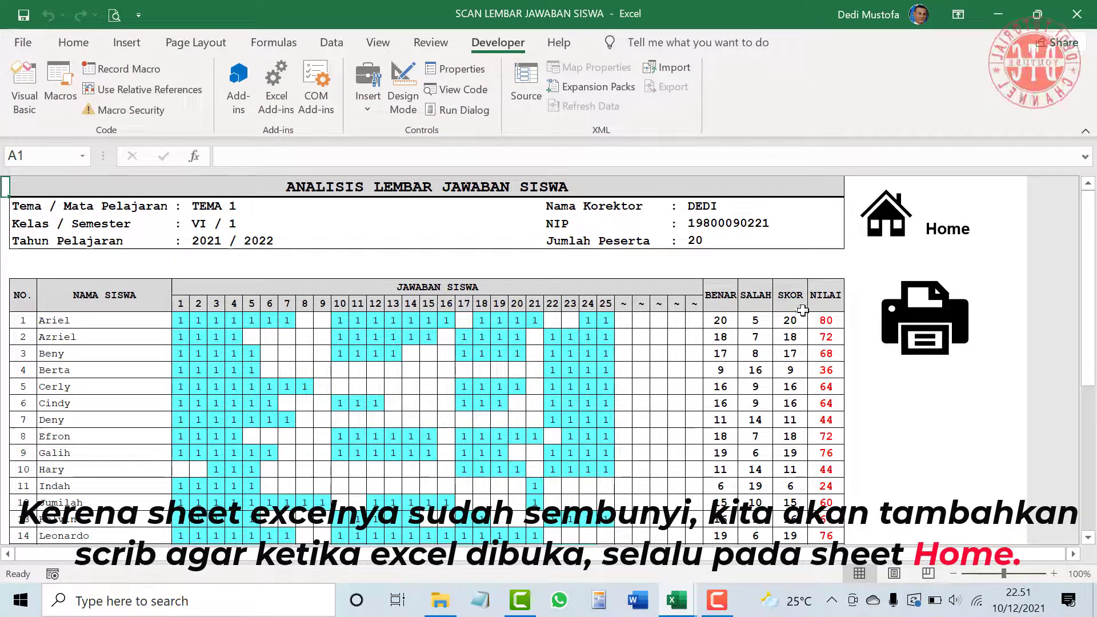
pyautogui.click(890, 234)
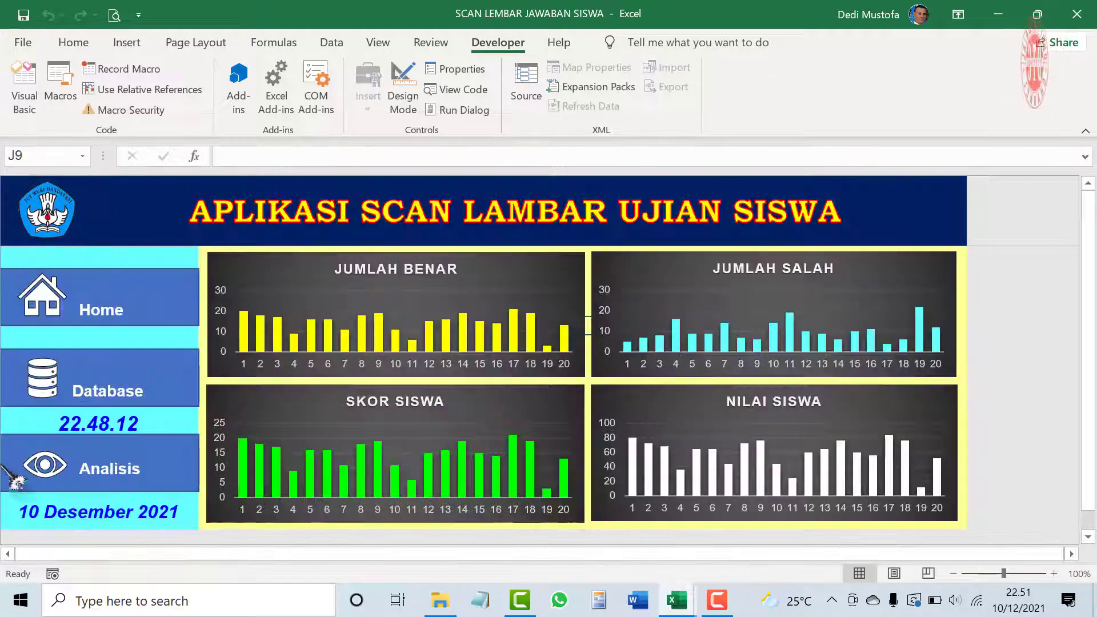
pyautogui.click(95, 392)
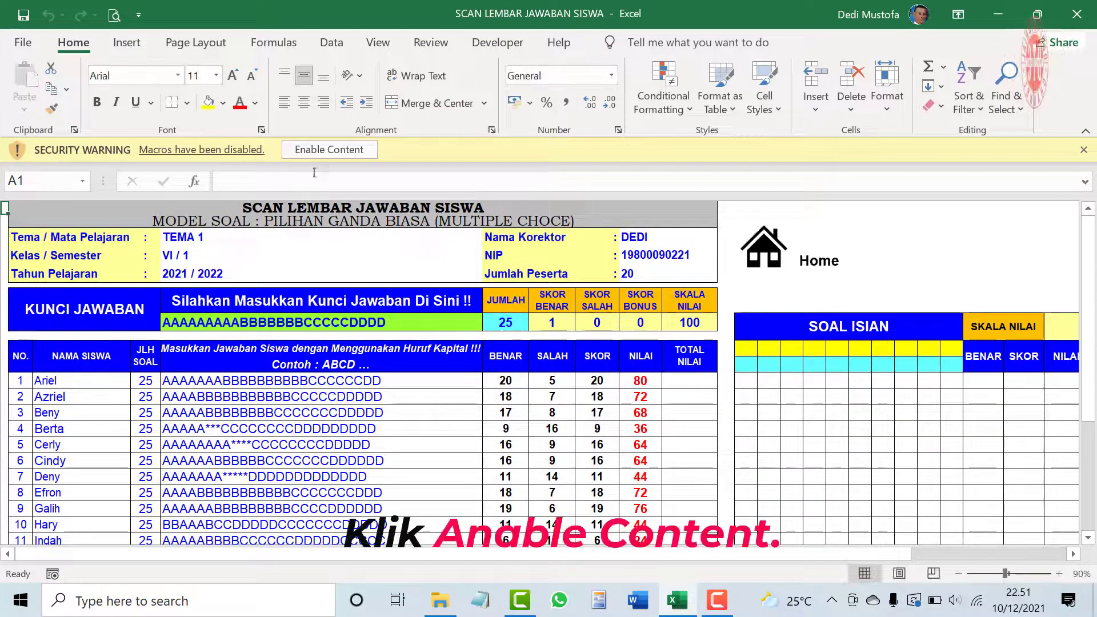
# Enable content, test the Home and Analisis navigation buttons, then close Excel.
pyautogui.click(330, 150)
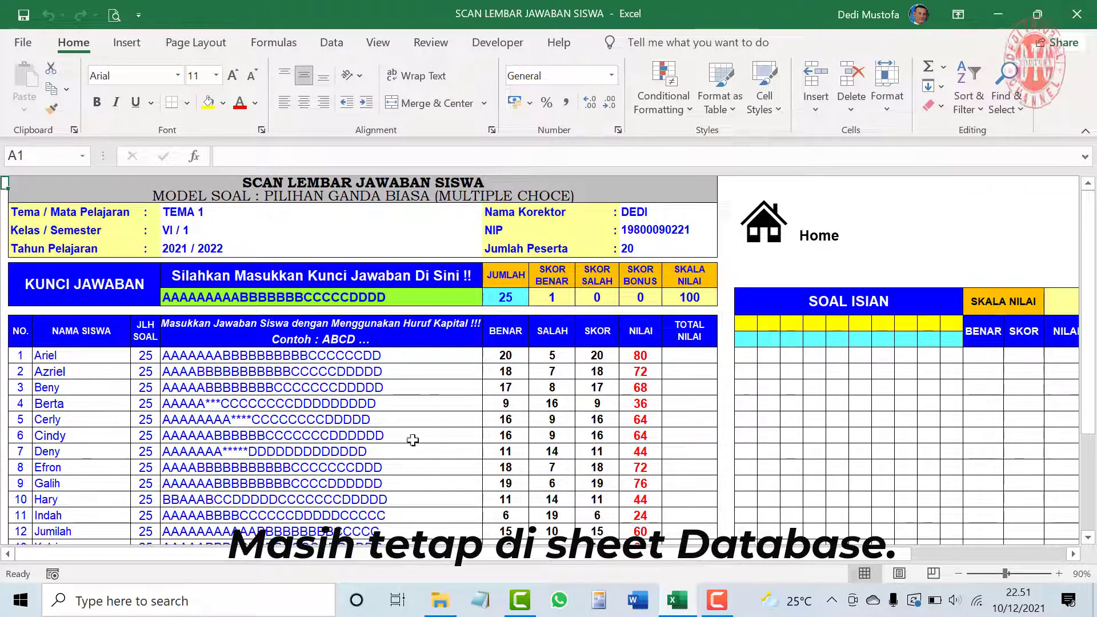
pyautogui.click(765, 224)
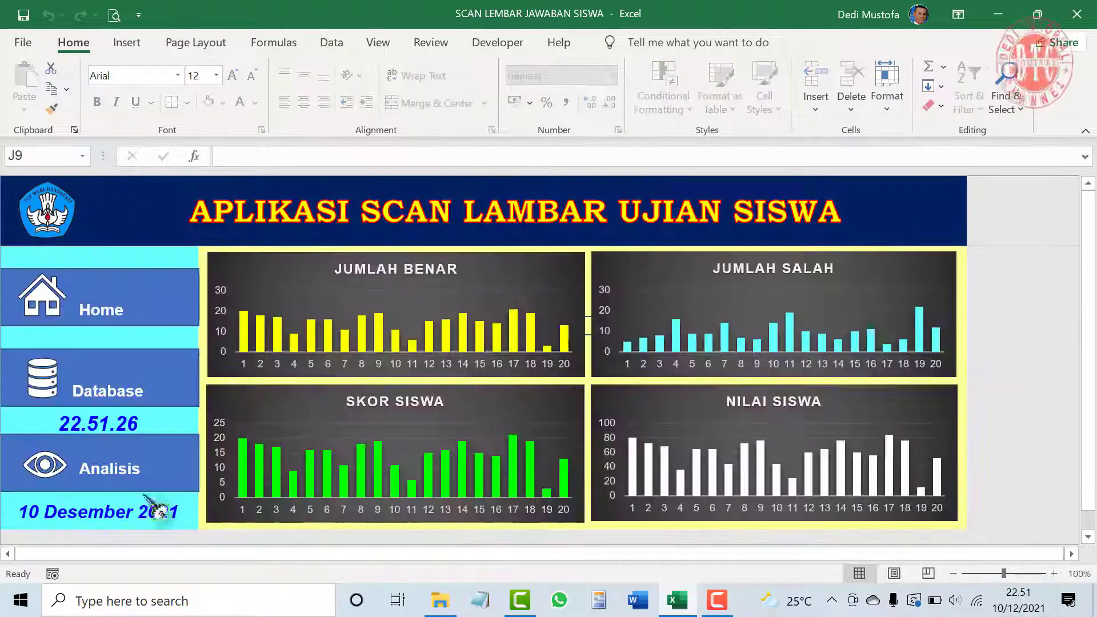
pyautogui.click(124, 483)
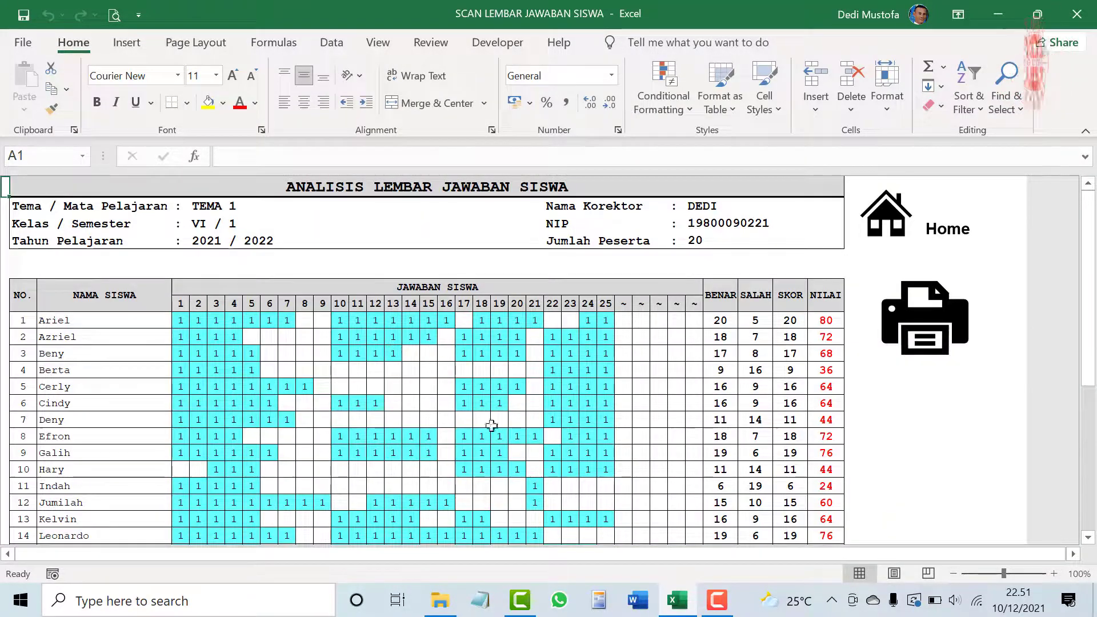
pyautogui.click(884, 226)
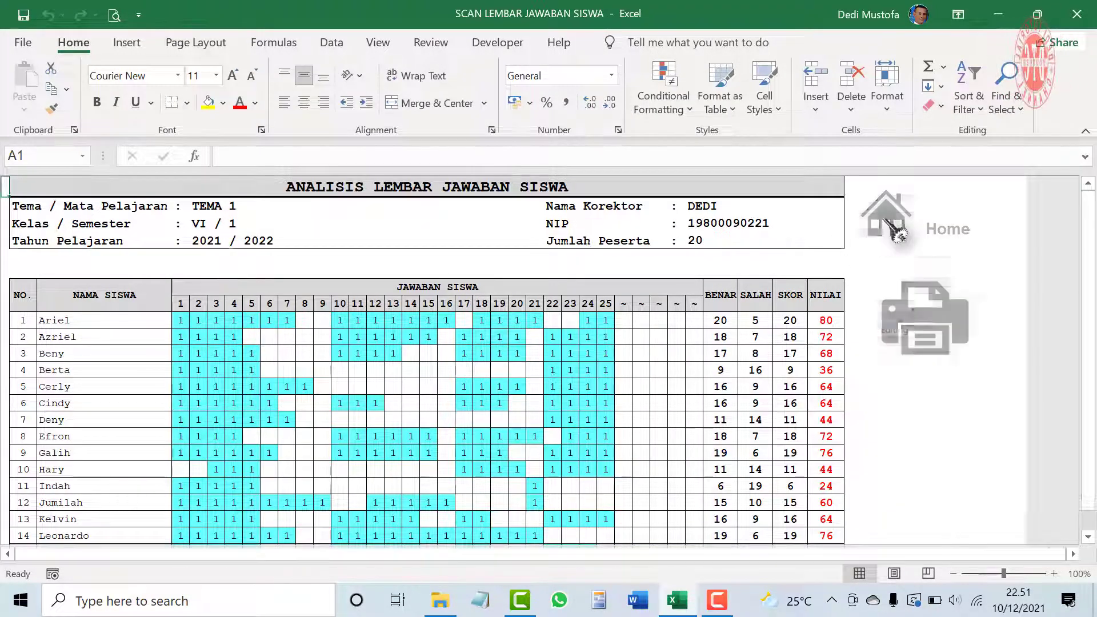
pyautogui.click(107, 486)
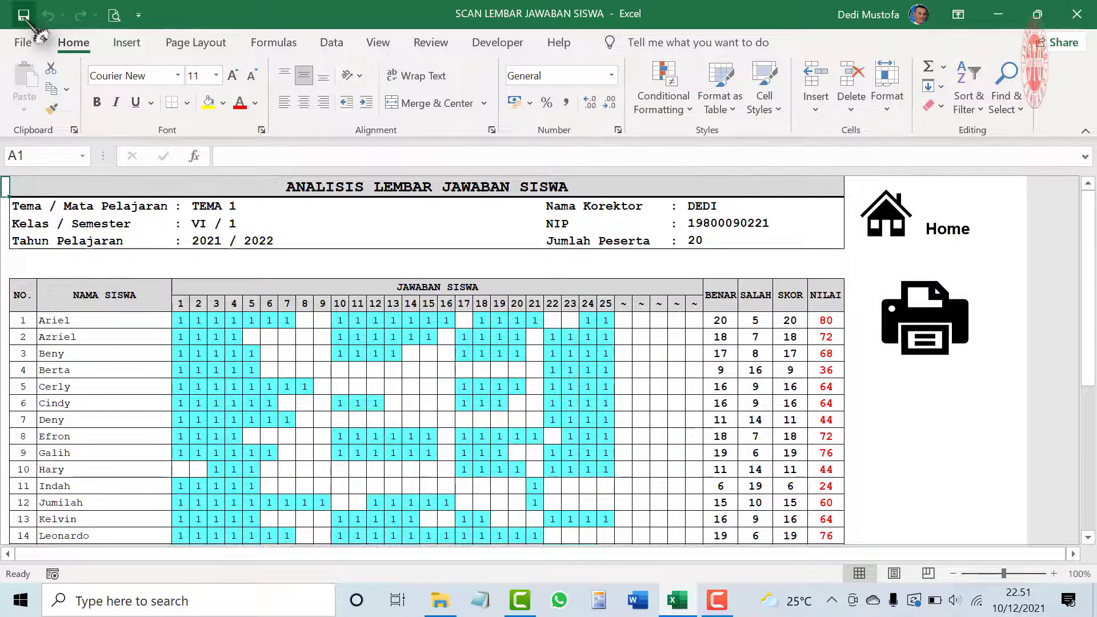
pyautogui.click(1077, 15)
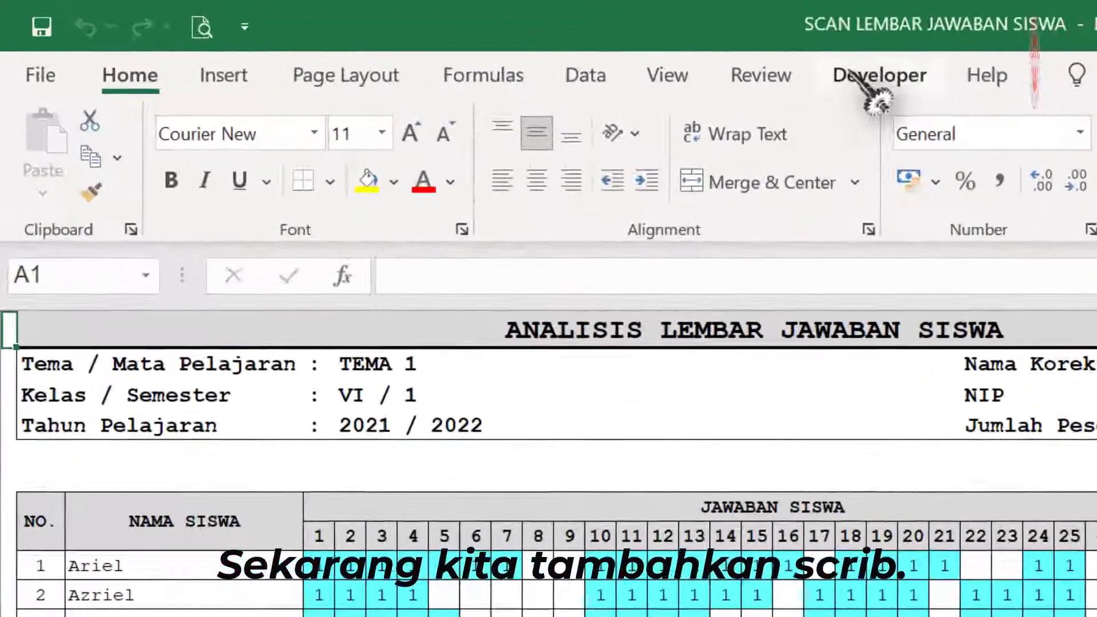
# Open ThisWorkbook's code in the VBA editor and create a Workbook_Open procedure.
pyautogui.click(497, 42)
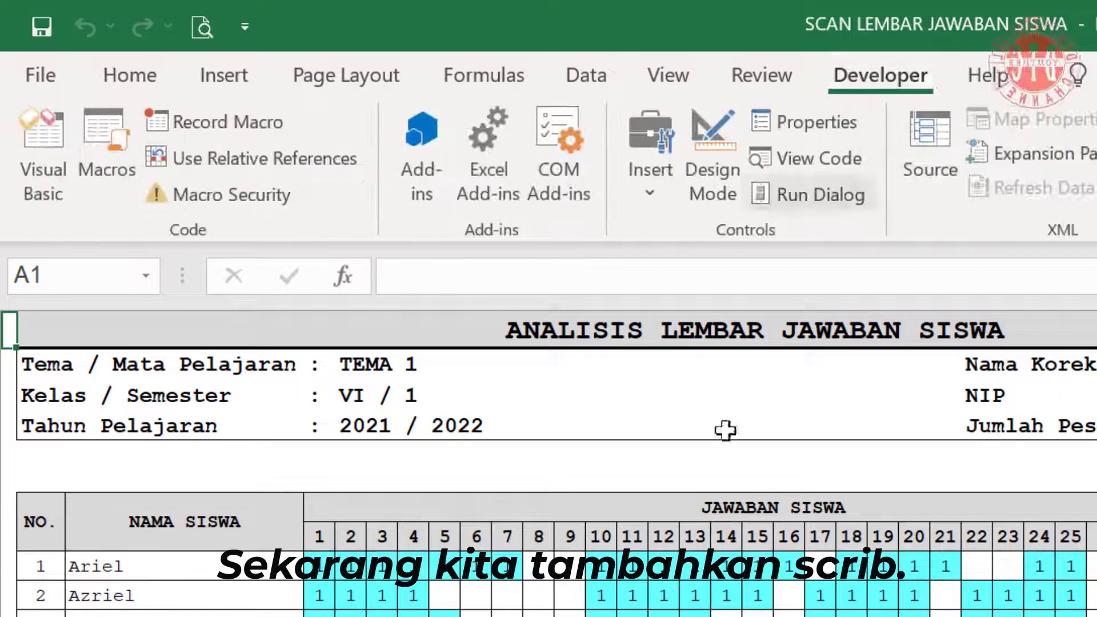
pyautogui.click(57, 194)
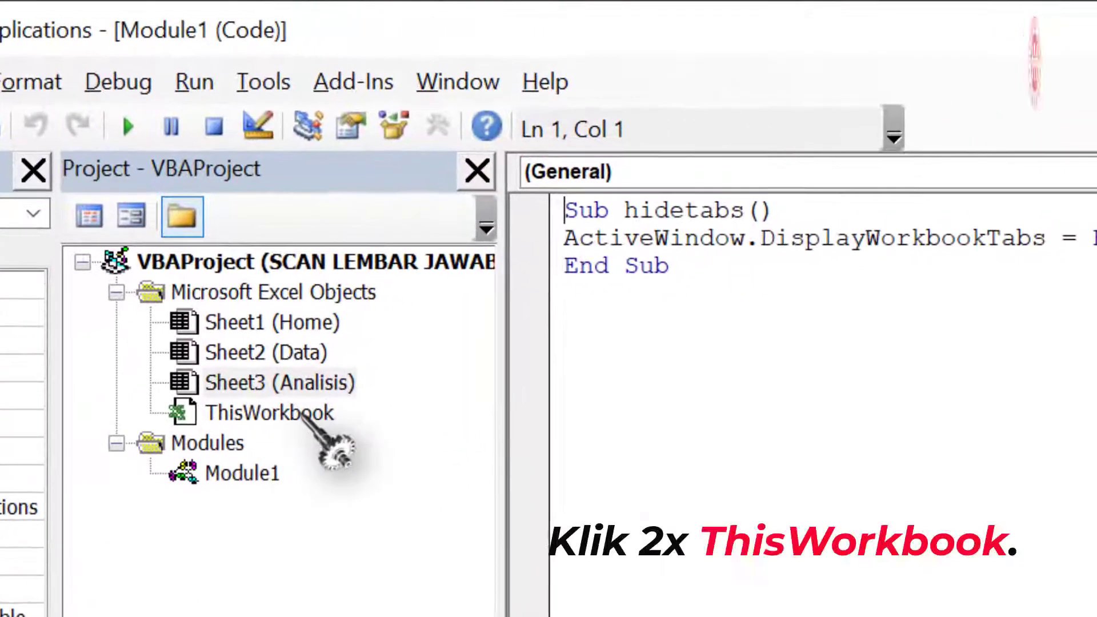
pyautogui.click(427, 370)
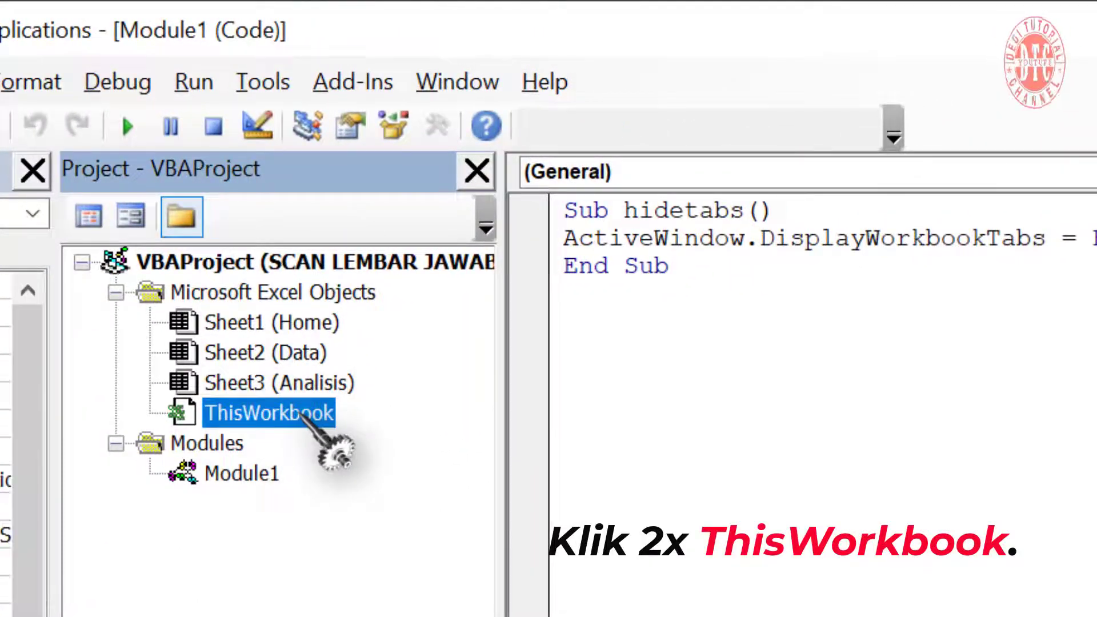
pyautogui.doubleClick(303, 413)
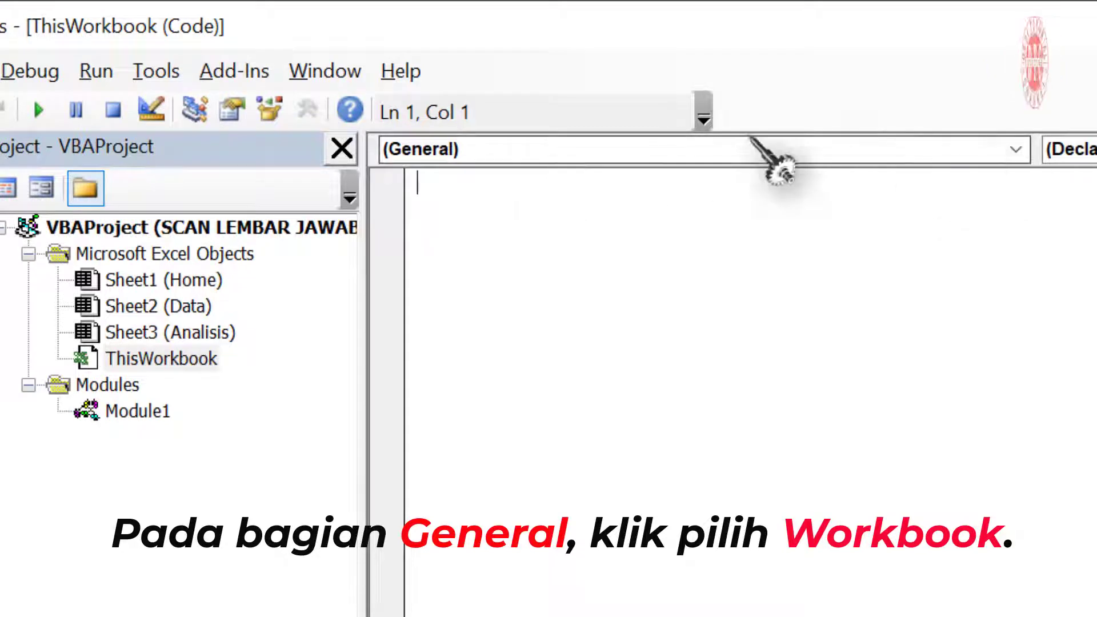
pyautogui.click(1015, 150)
pyautogui.click(441, 200)
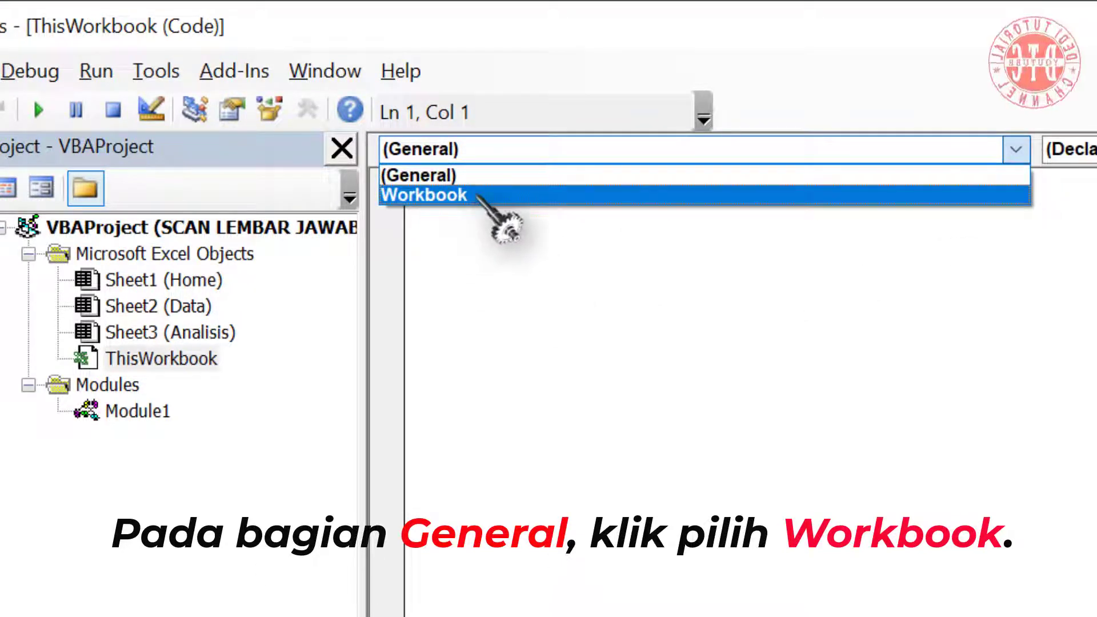
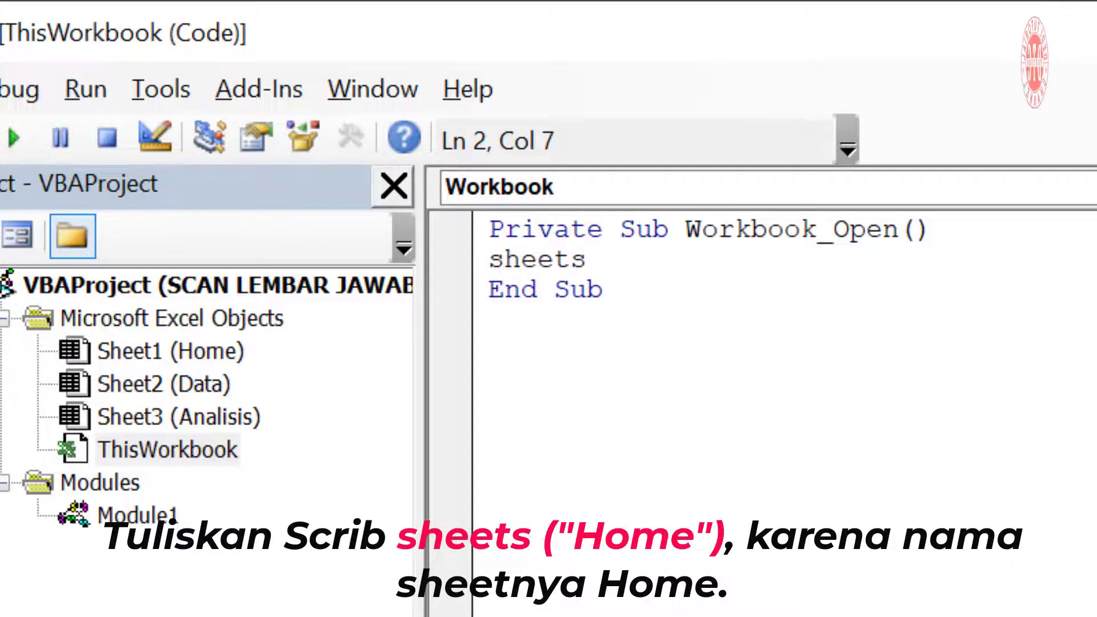
# Type Sheets("Home").Select inside the Workbook_Open sub of ThisWorkbook.
pyautogui.write('("Home')
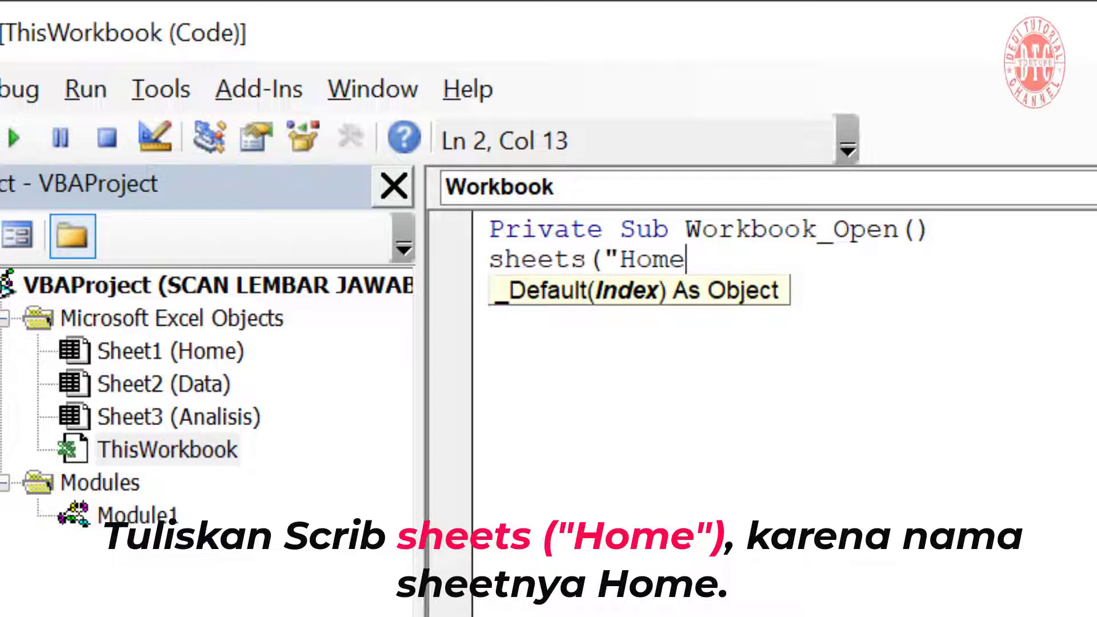
pyautogui.write(').Select')
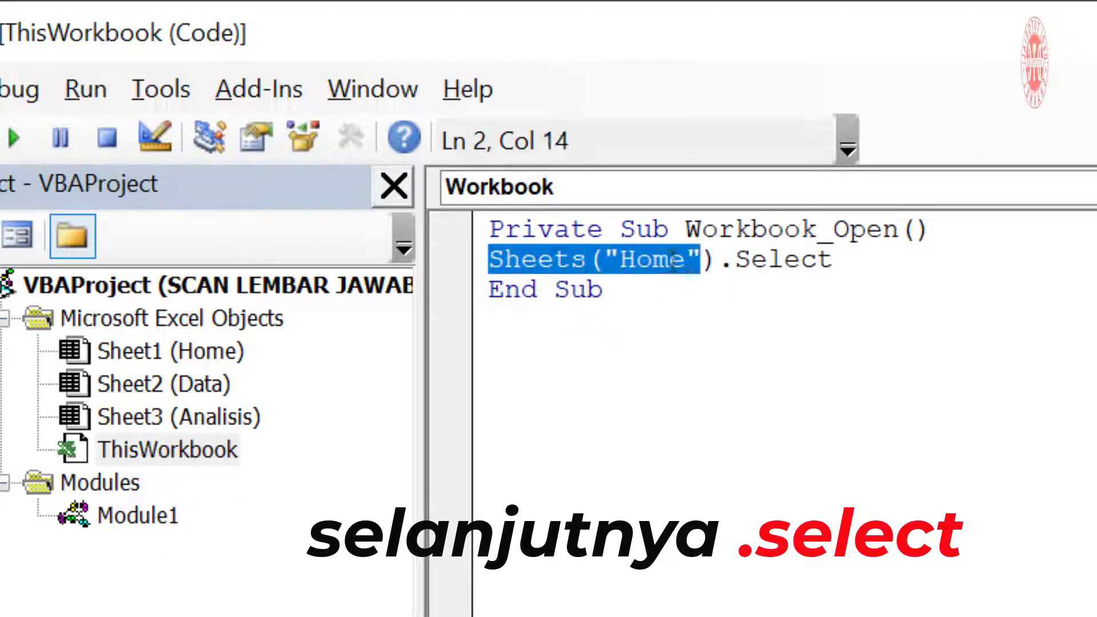
pyautogui.moveTo(496, 261); pyautogui.dragTo(914, 274)
pyautogui.click(863, 403)
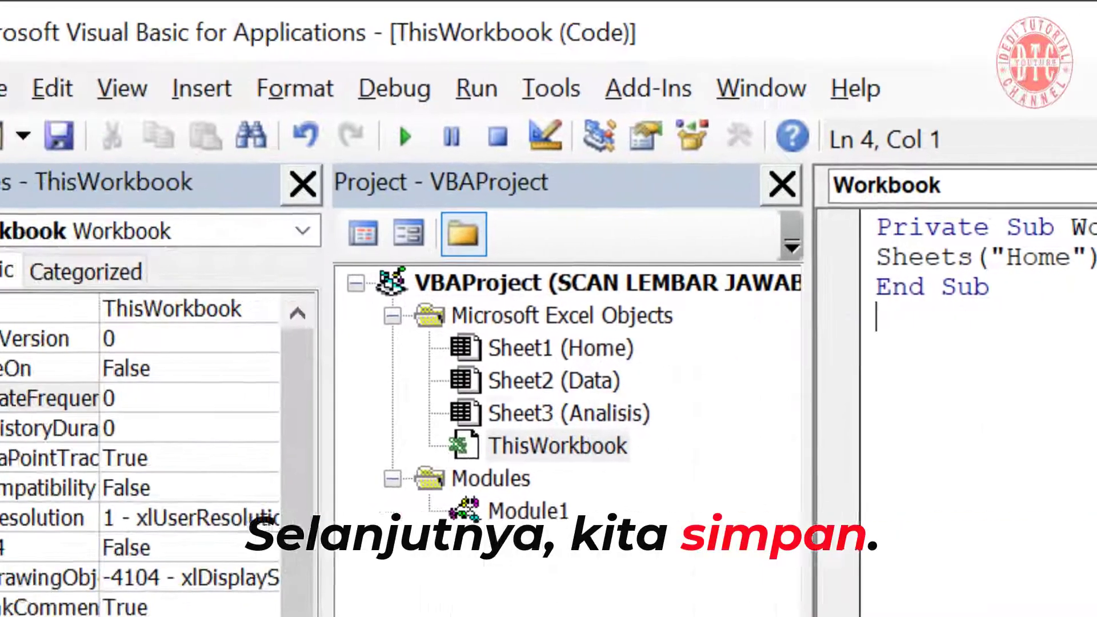
# Save the workbook with its Workbook_Open macro from the VBA toolbar.
pyautogui.click(171, 140)
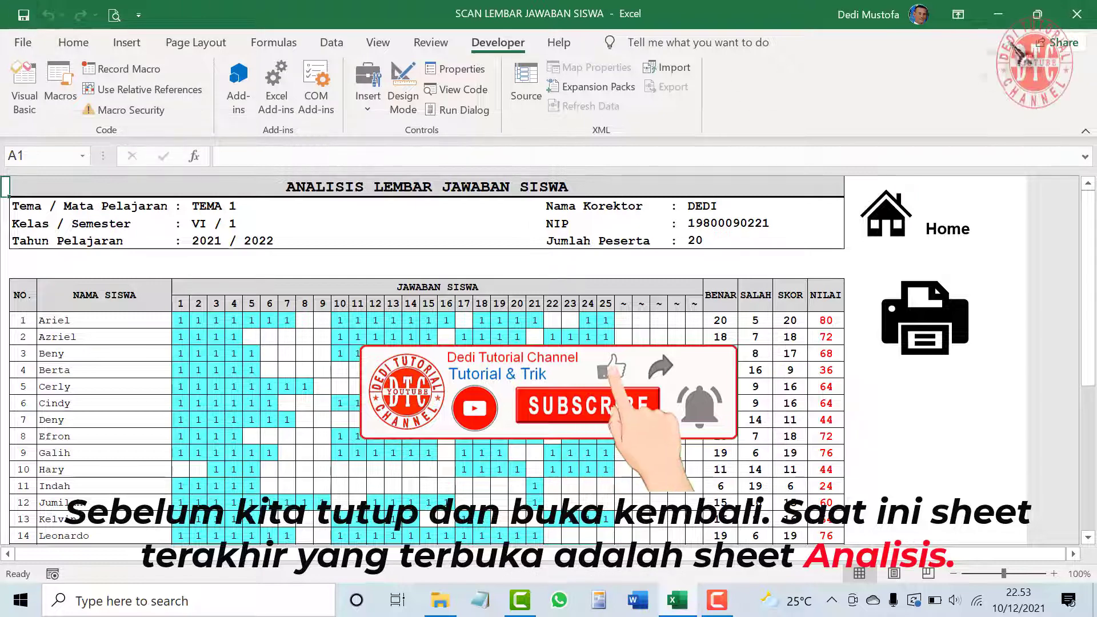
# Close and reopen the workbook, then move between Database, Analisis and Home with the dashboard buttons.
pyautogui.click(1077, 14)
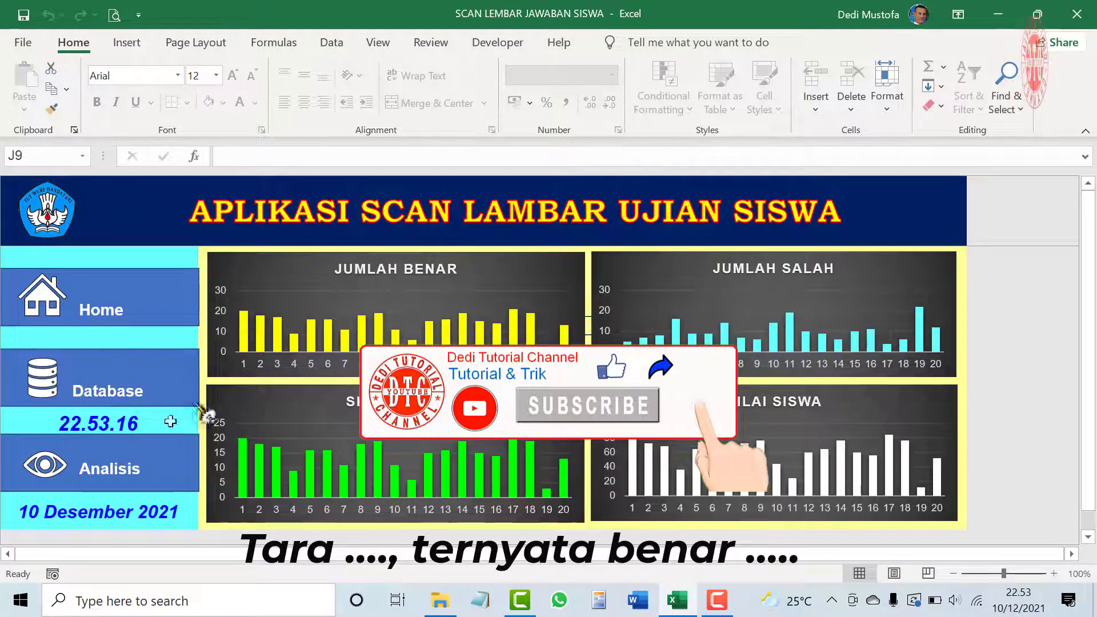
pyautogui.click(108, 385)
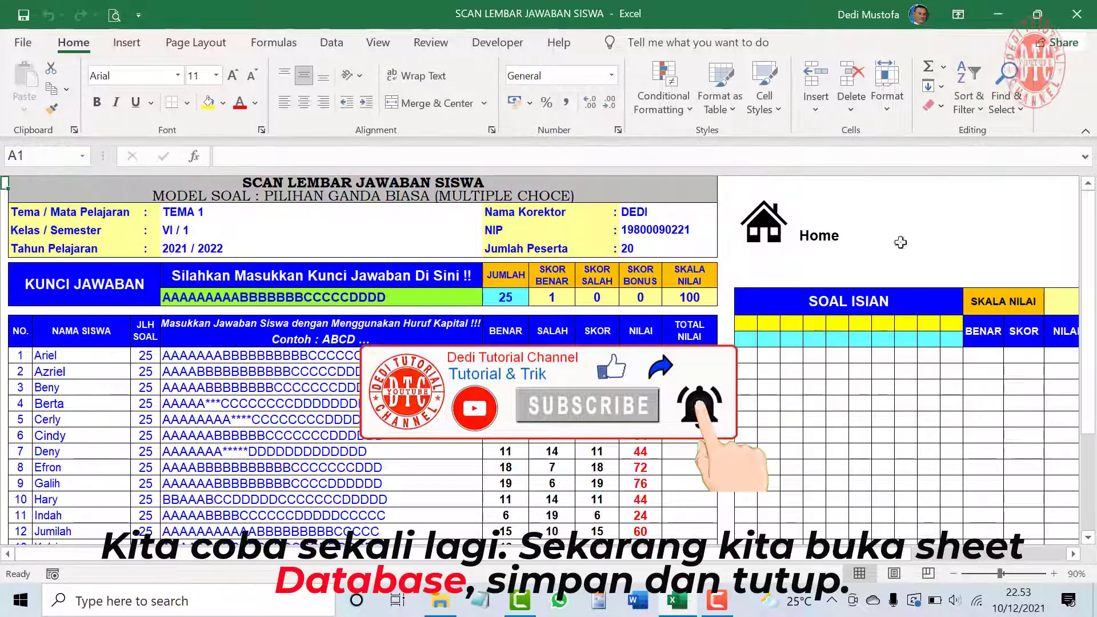
pyautogui.click(901, 242)
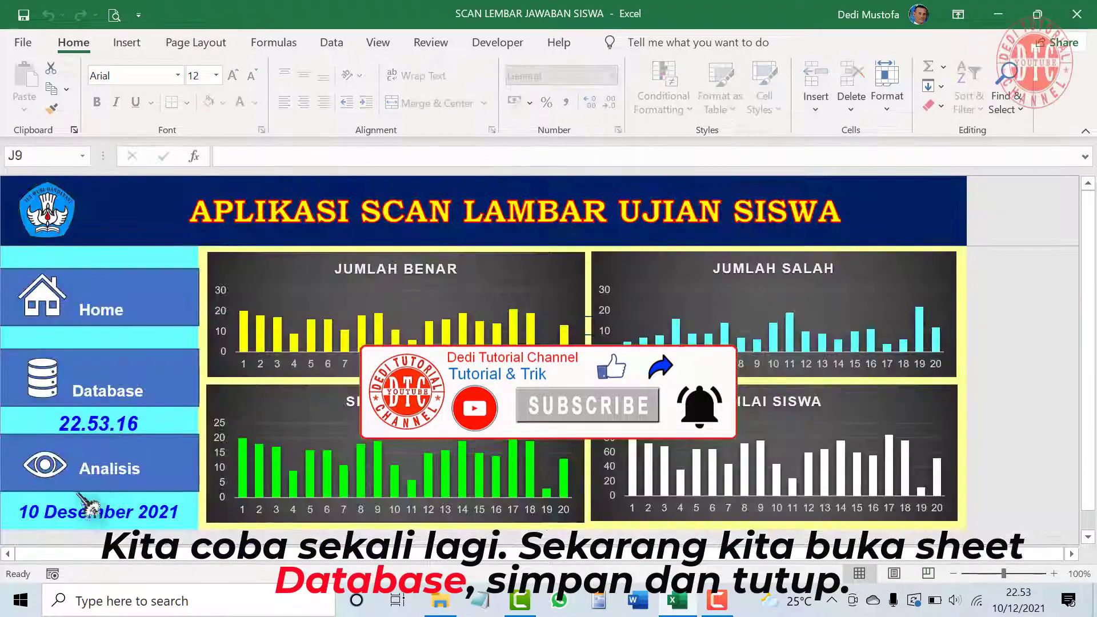
pyautogui.click(90, 477)
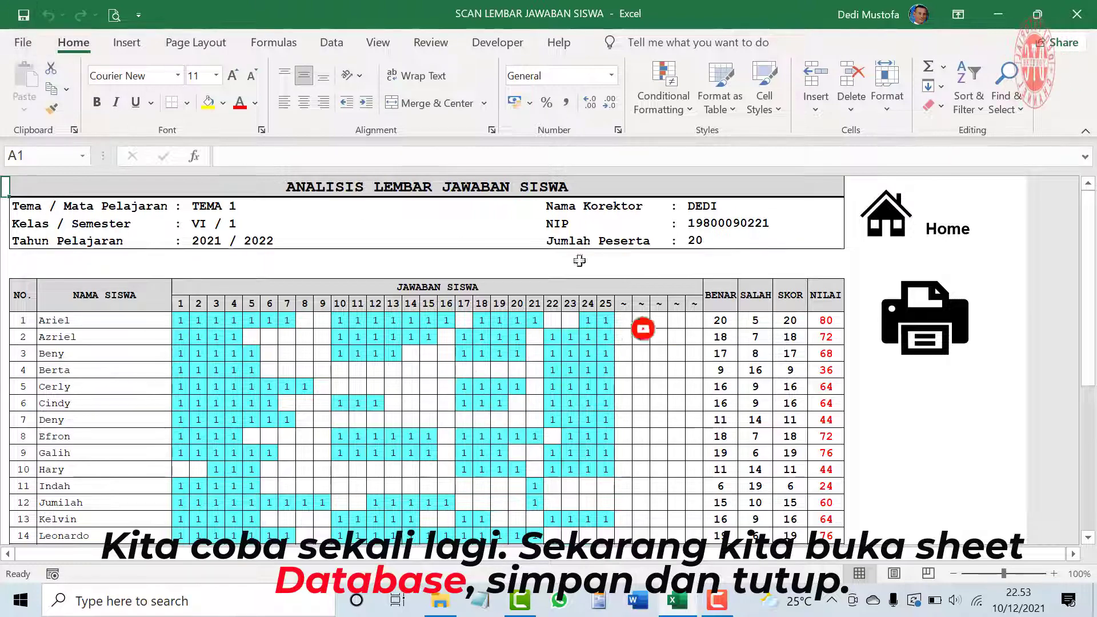
pyautogui.click(886, 228)
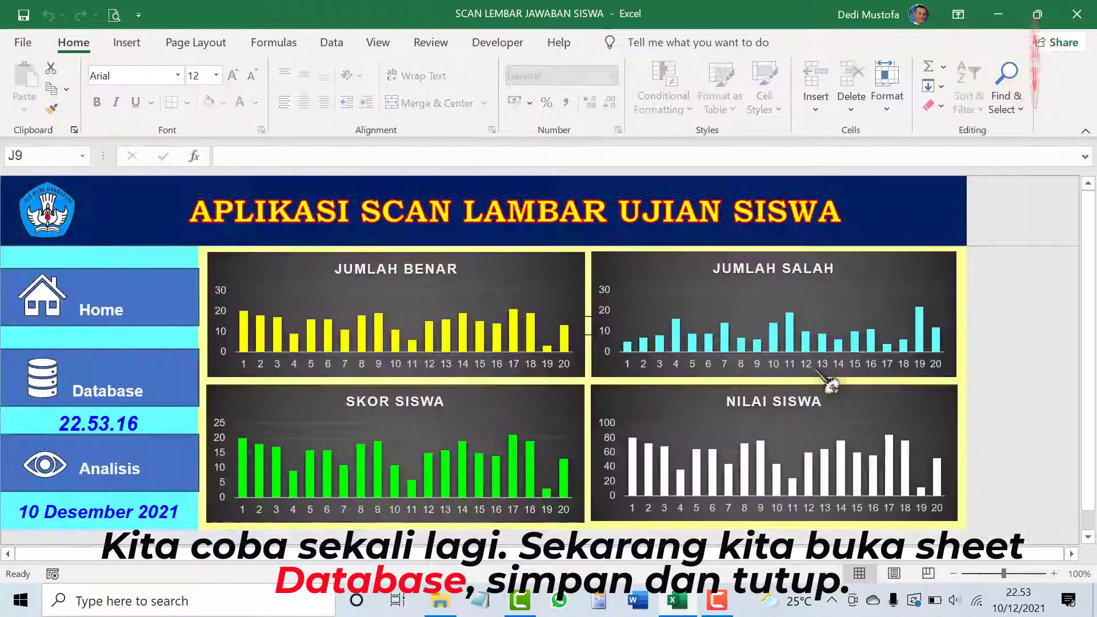
# Close the workbook on the Database sheet, then again on the Analisis sheet.
pyautogui.click(86, 391)
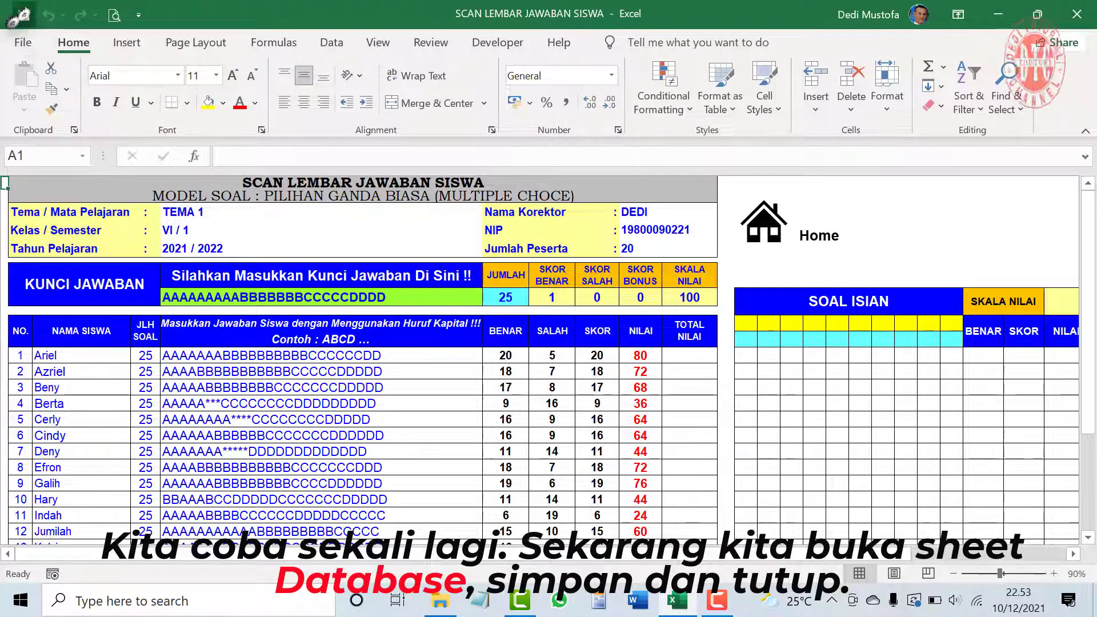
pyautogui.click(1076, 10)
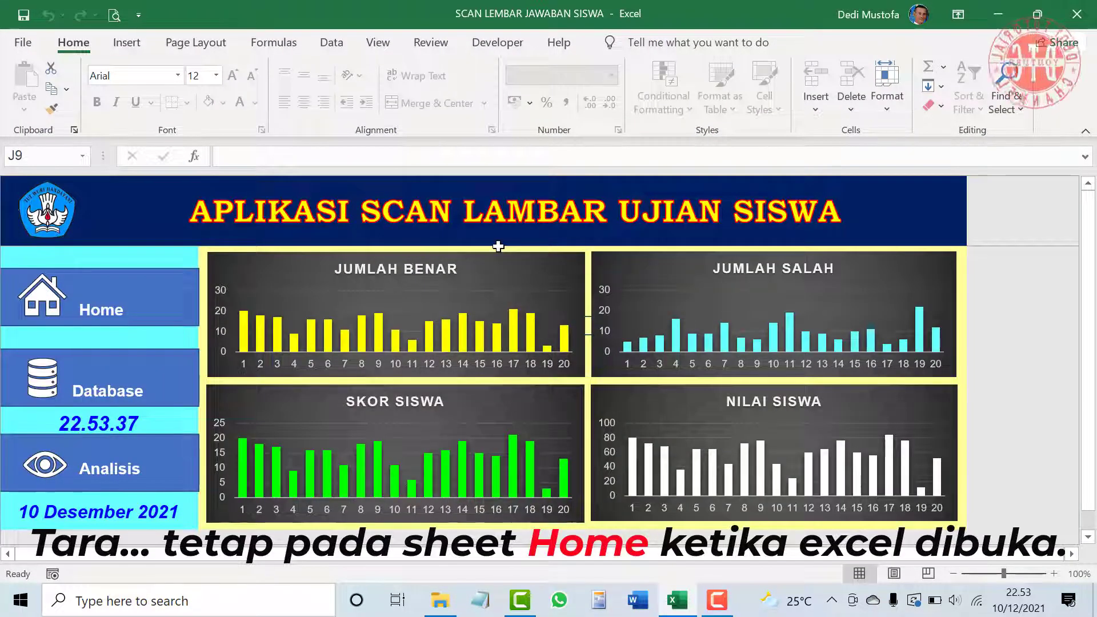
pyautogui.click(86, 480)
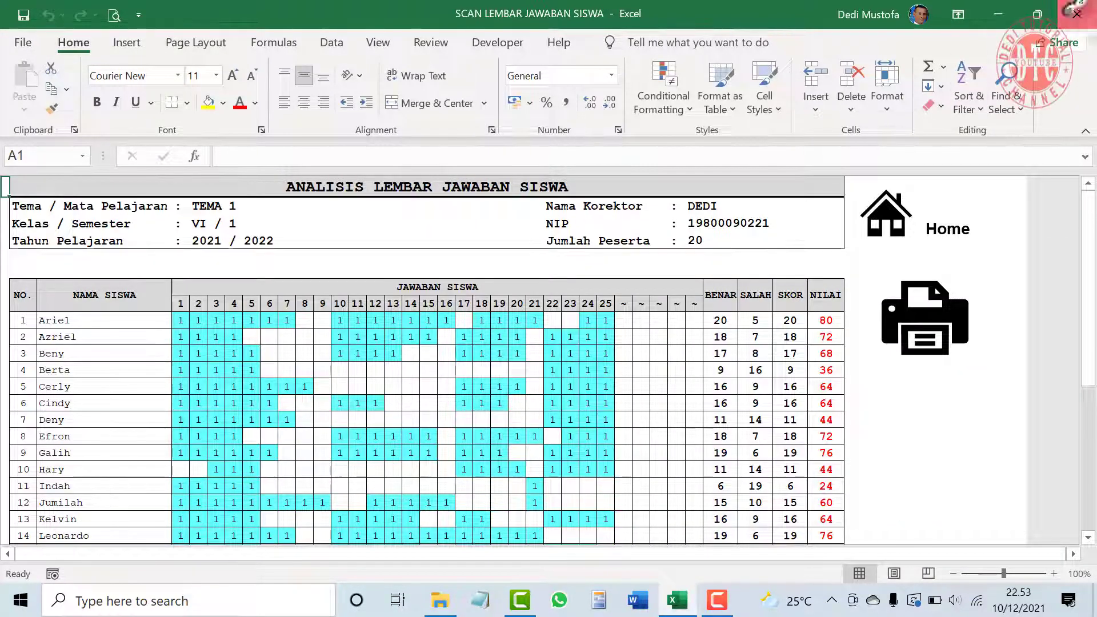
pyautogui.click(1078, 14)
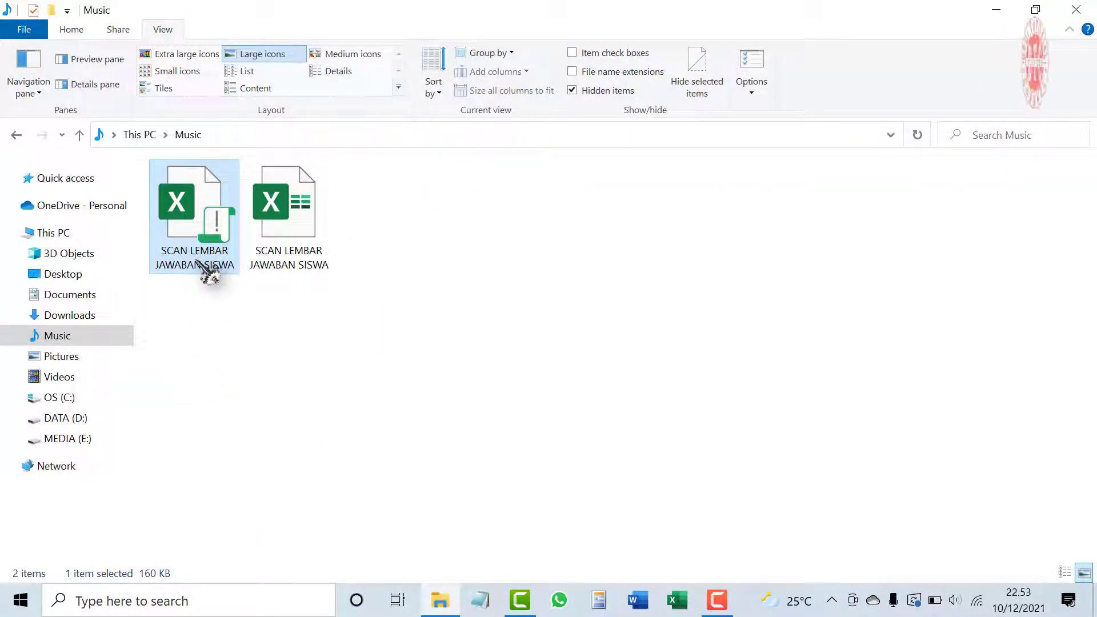